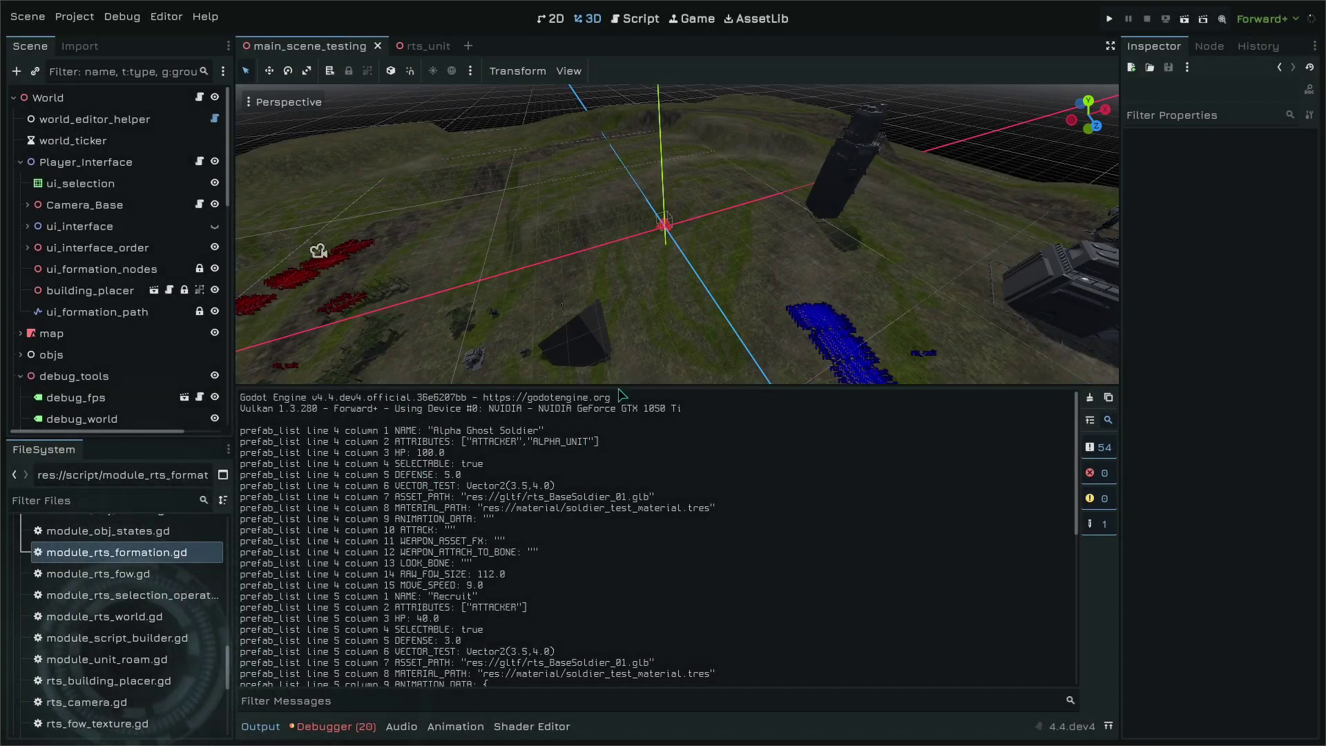
pyautogui.scroll(5, 744, 216)
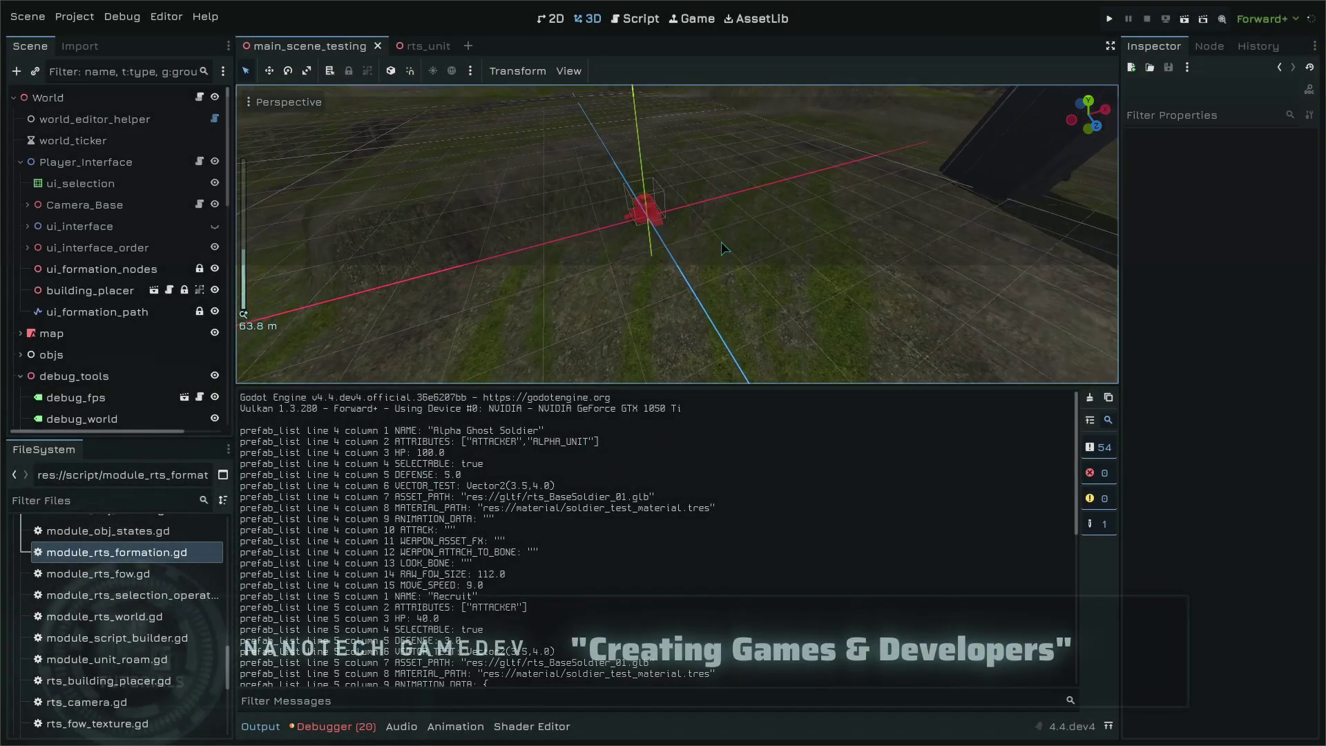
pyautogui.moveTo(693, 221); pyautogui.dragTo(612, 229, button='middle')
pyautogui.keyDown('shift'); pyautogui.moveTo(276, 177); pyautogui.dragTo(693, 285, button='middle'); pyautogui.keyUp('shift')
pyautogui.moveTo(696, 291); pyautogui.dragTo(698, 248, button='right')
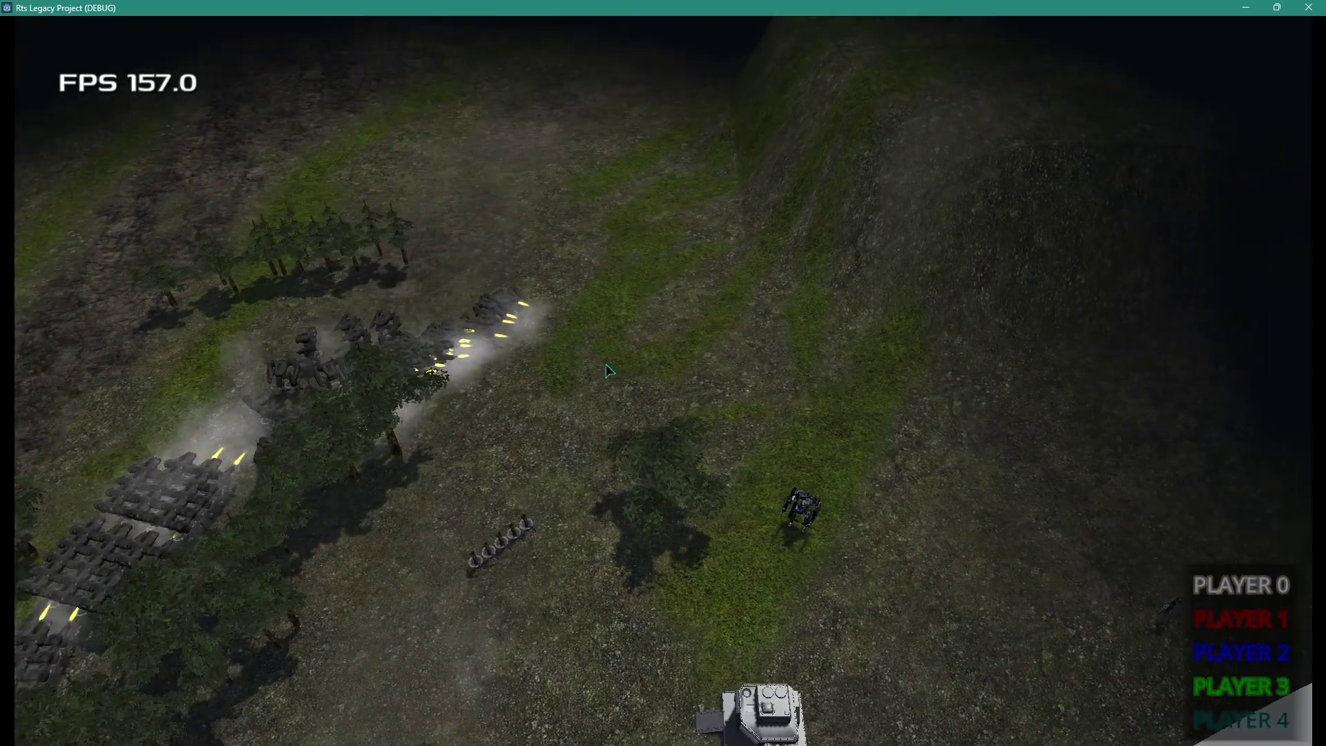
# Issue a move order on the open ground beside the firing units in the running legacy RTS game
pyautogui.scroll(3, 691, 384)
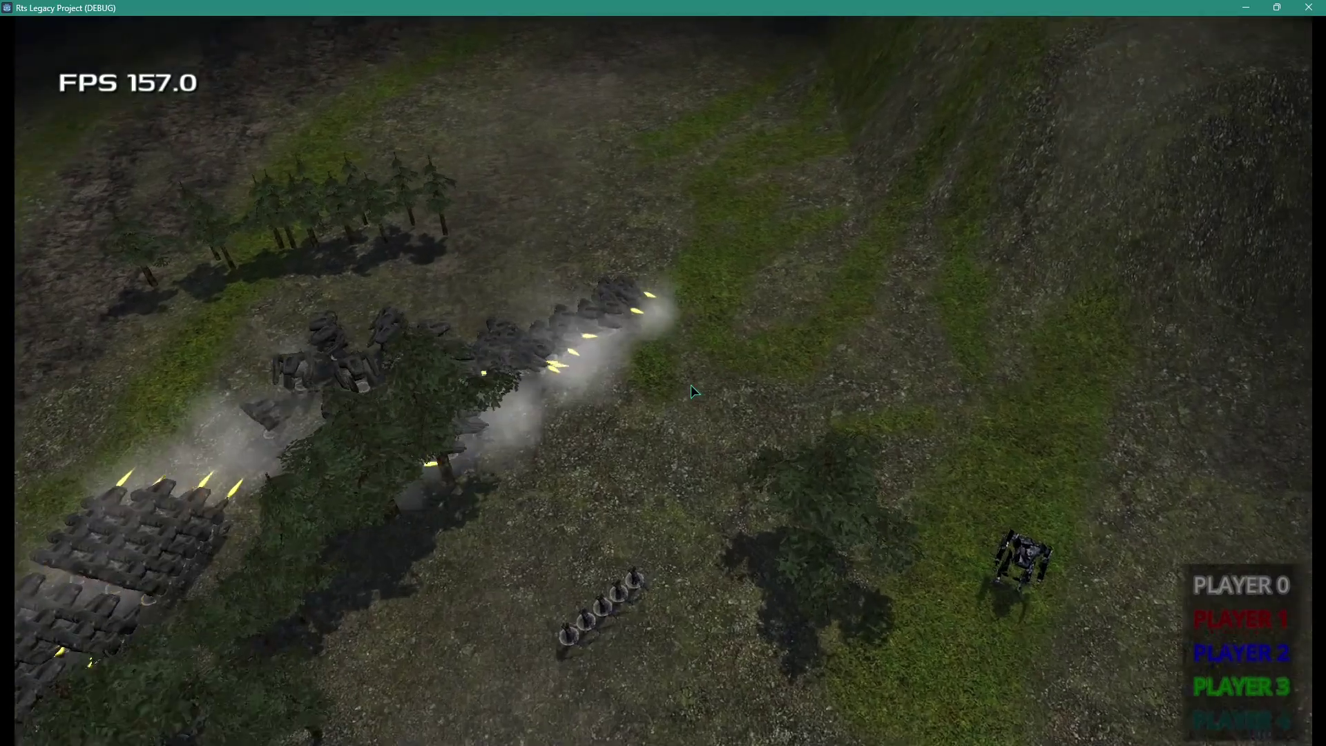
pyautogui.rightClick(690, 387)
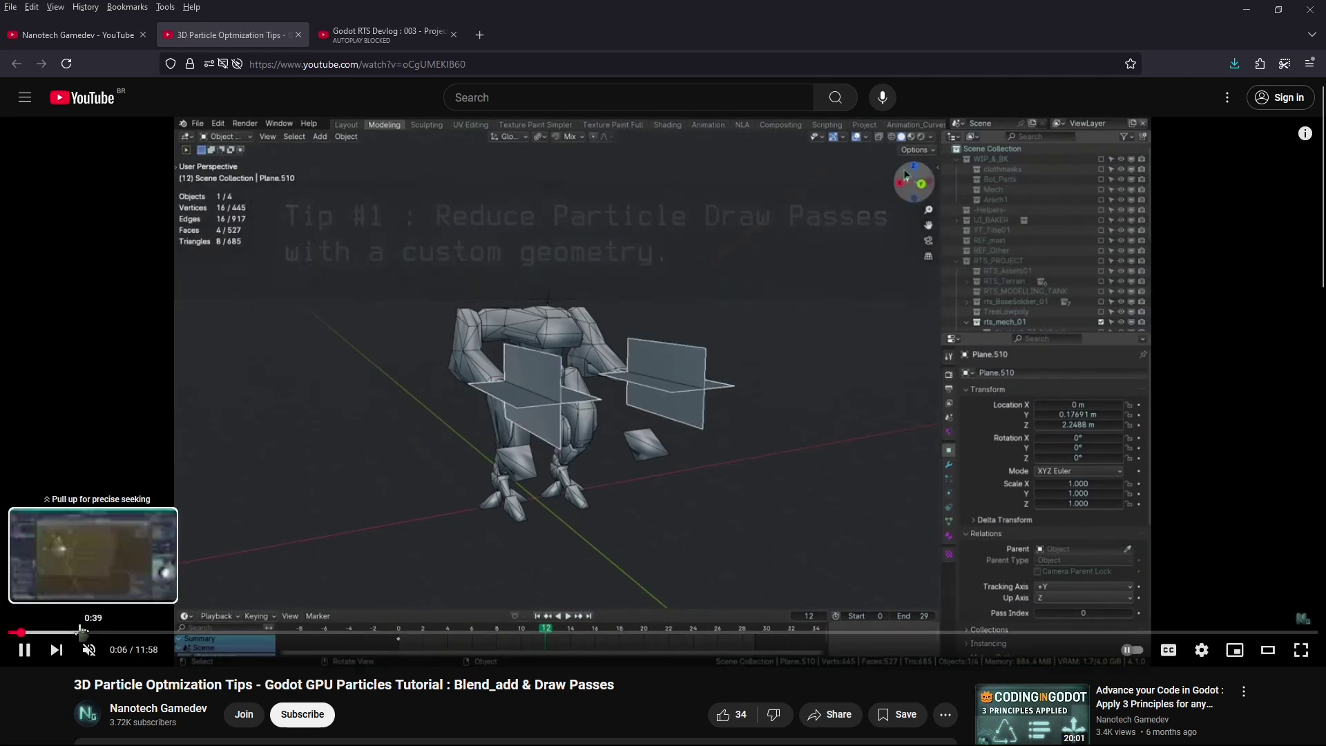
# Skim the 3D particle optimization video in the browser through to about 11:35 and close its tab
pyautogui.click(334, 632)
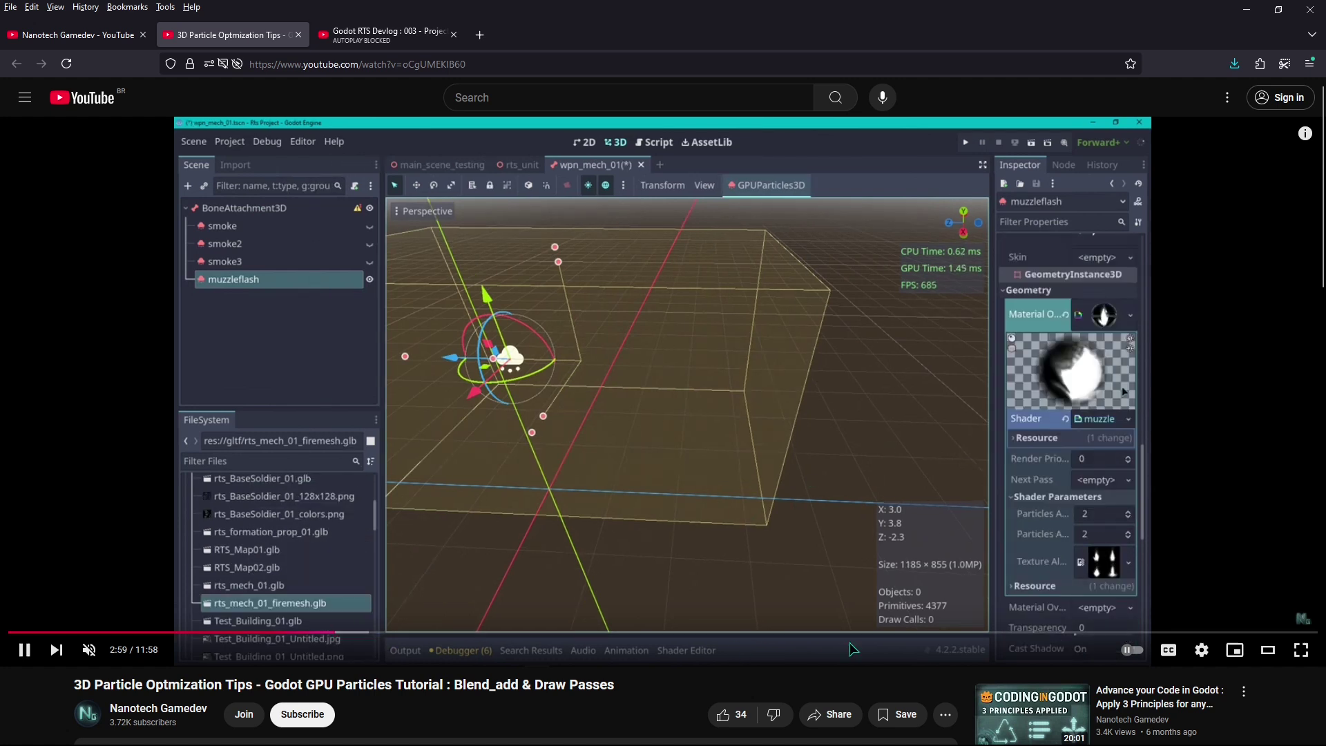
pyautogui.moveTo(333, 632); pyautogui.dragTo(573, 634)
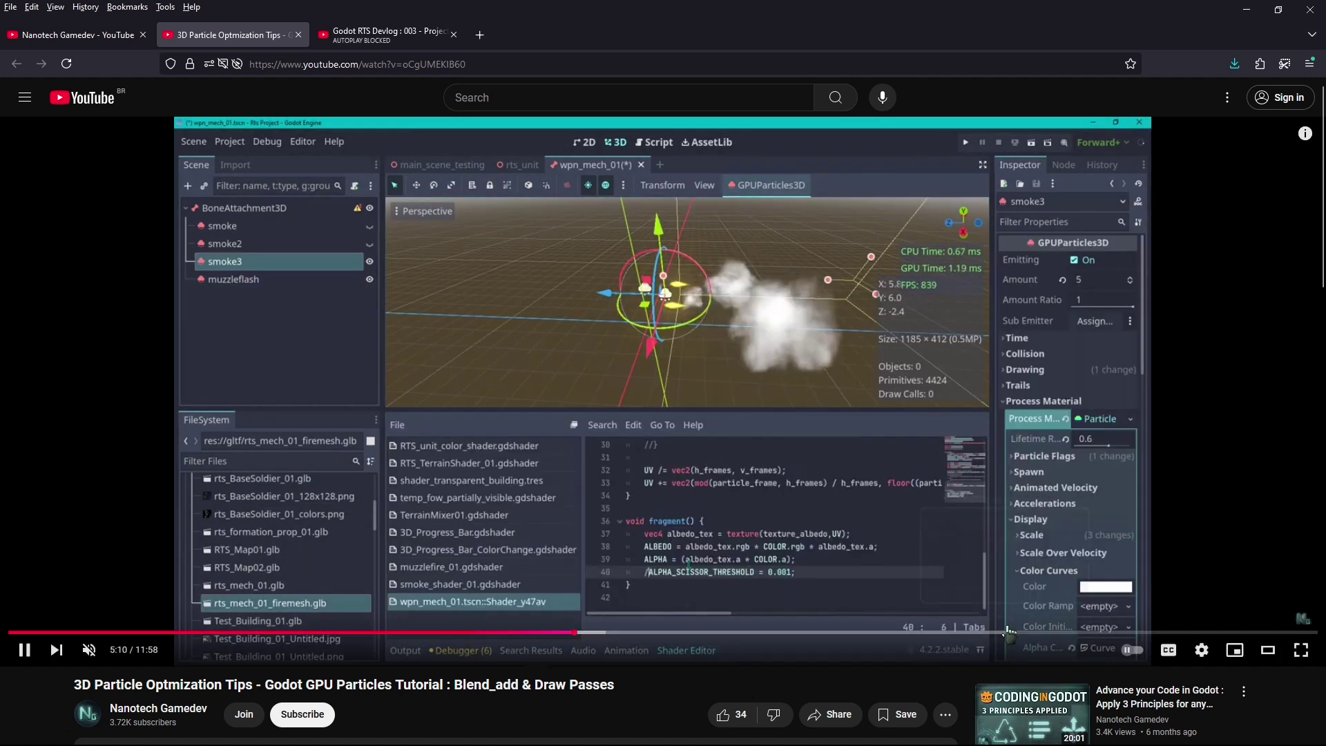
pyautogui.click(1001, 632)
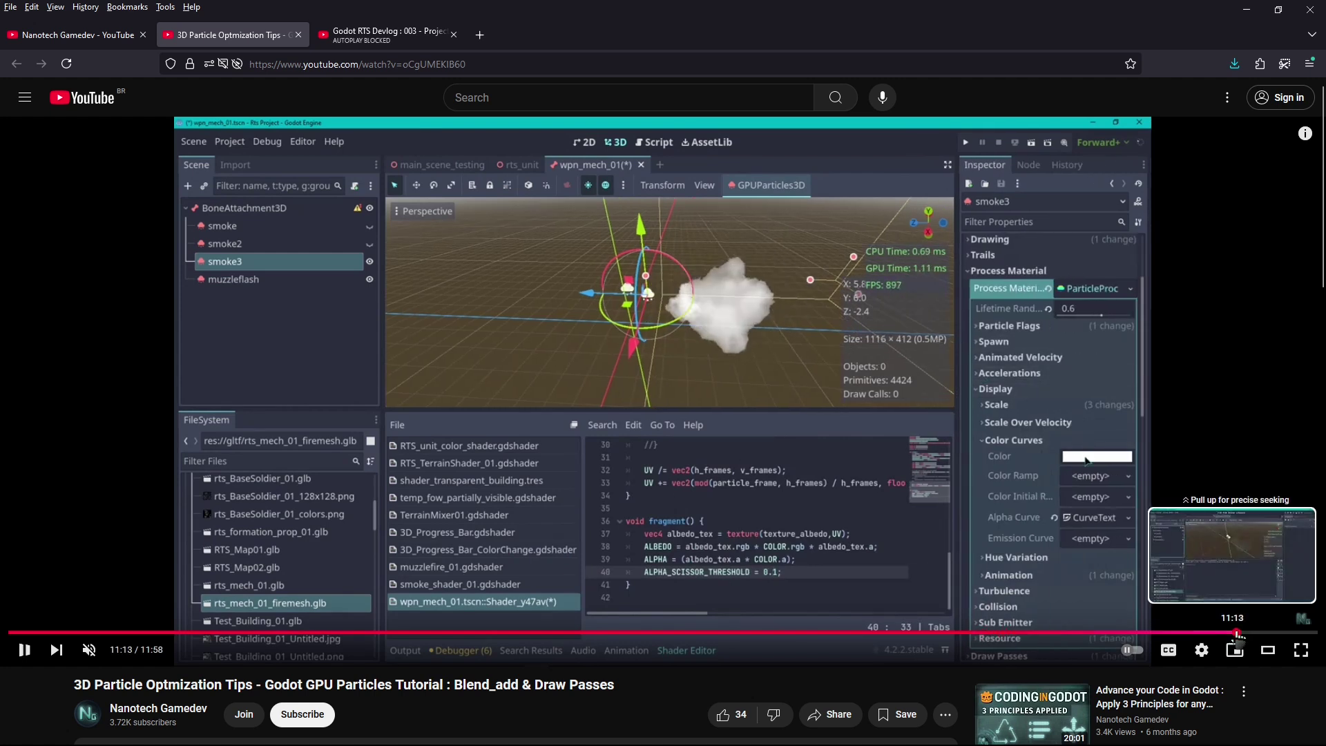
pyautogui.click(1236, 632)
pyautogui.click(1271, 631)
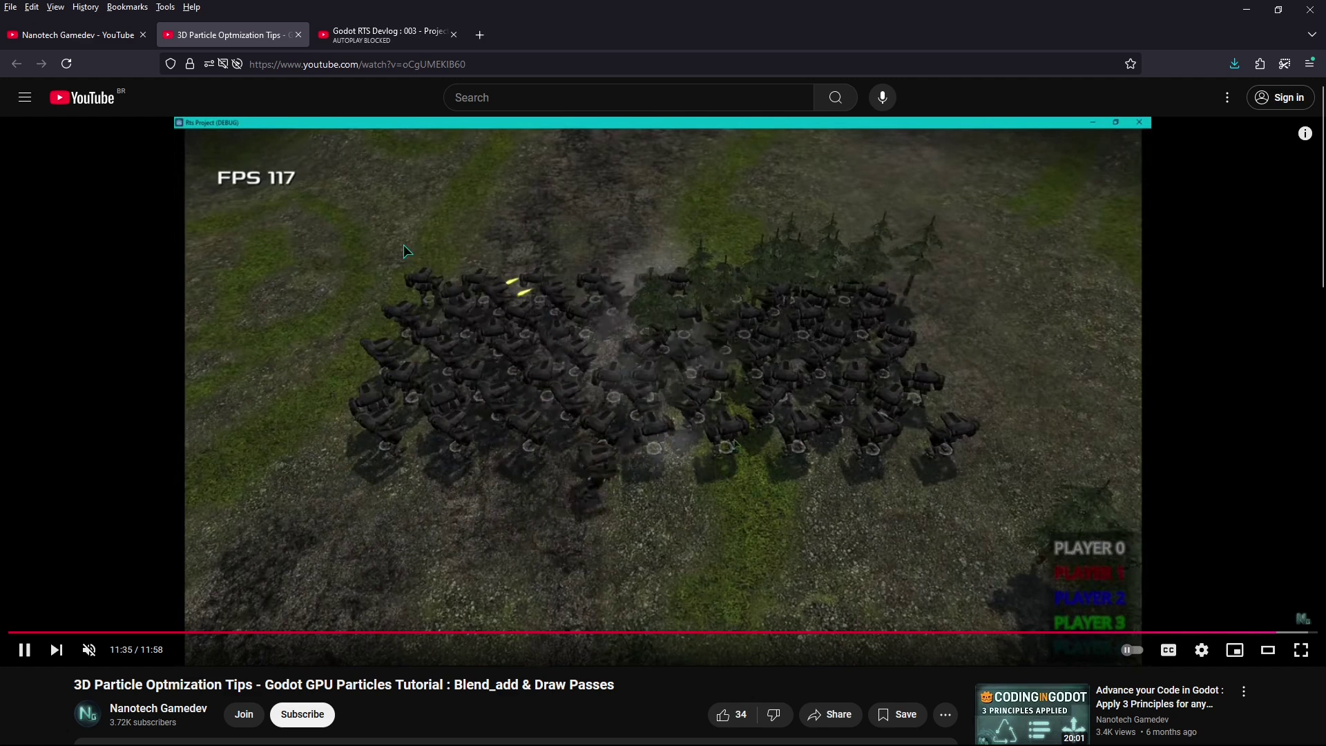
pyautogui.click(298, 35)
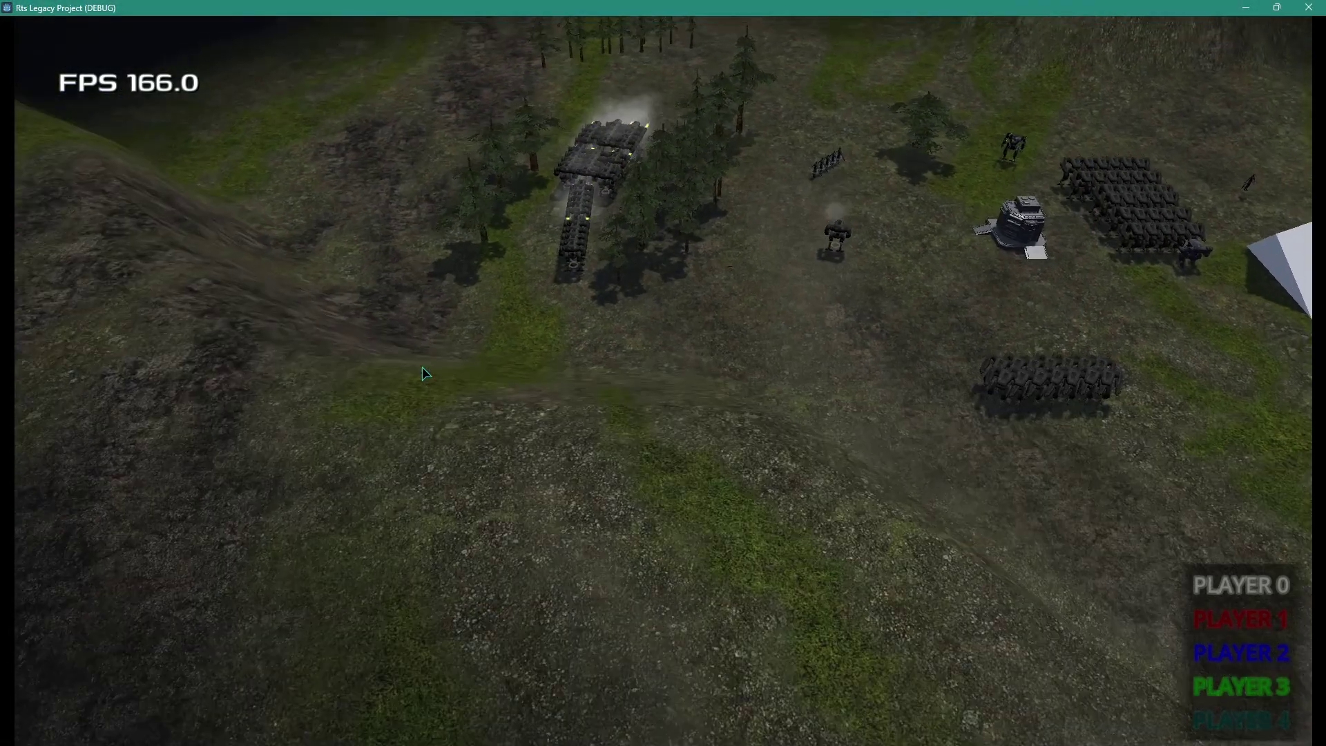
# Order units from the lower mech group across the terrain in the legacy game, and stop the debug session
pyautogui.moveTo(422, 367); pyautogui.dragTo(314, 429, button='middle')
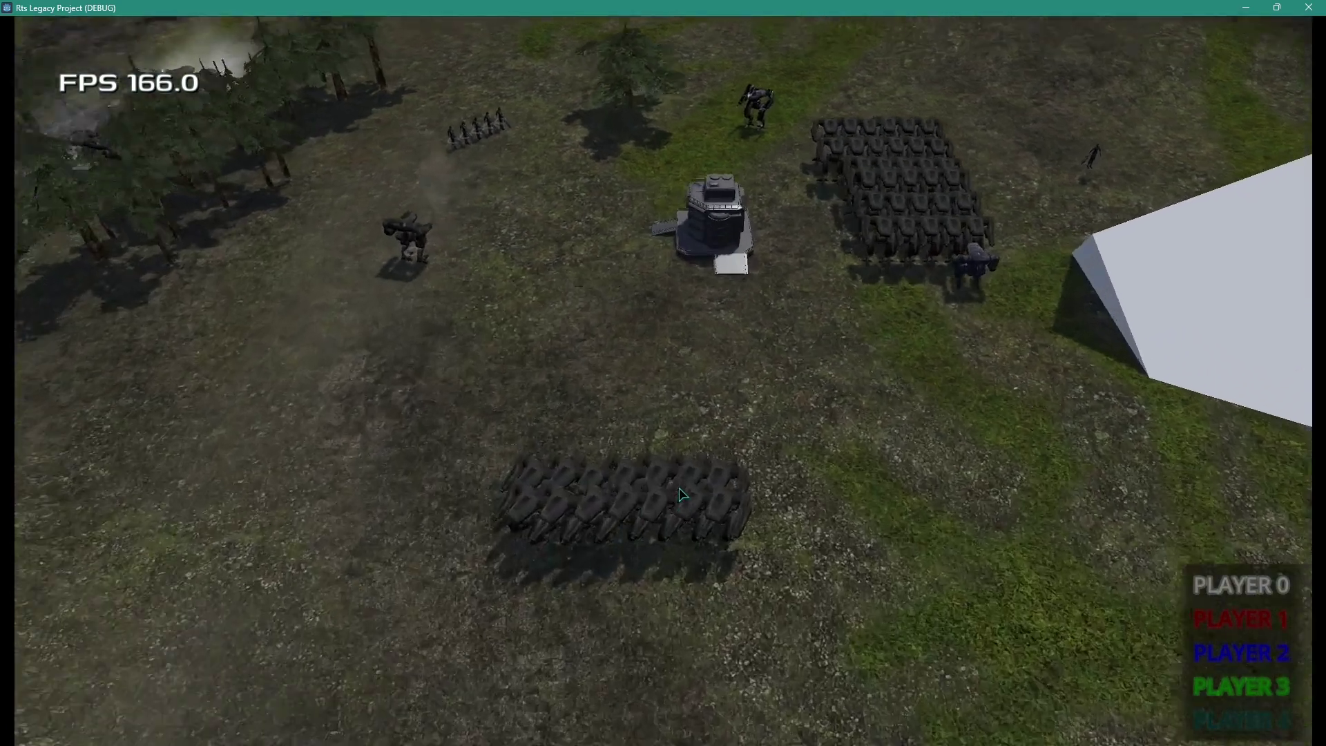
pyautogui.scroll(1, 679, 488)
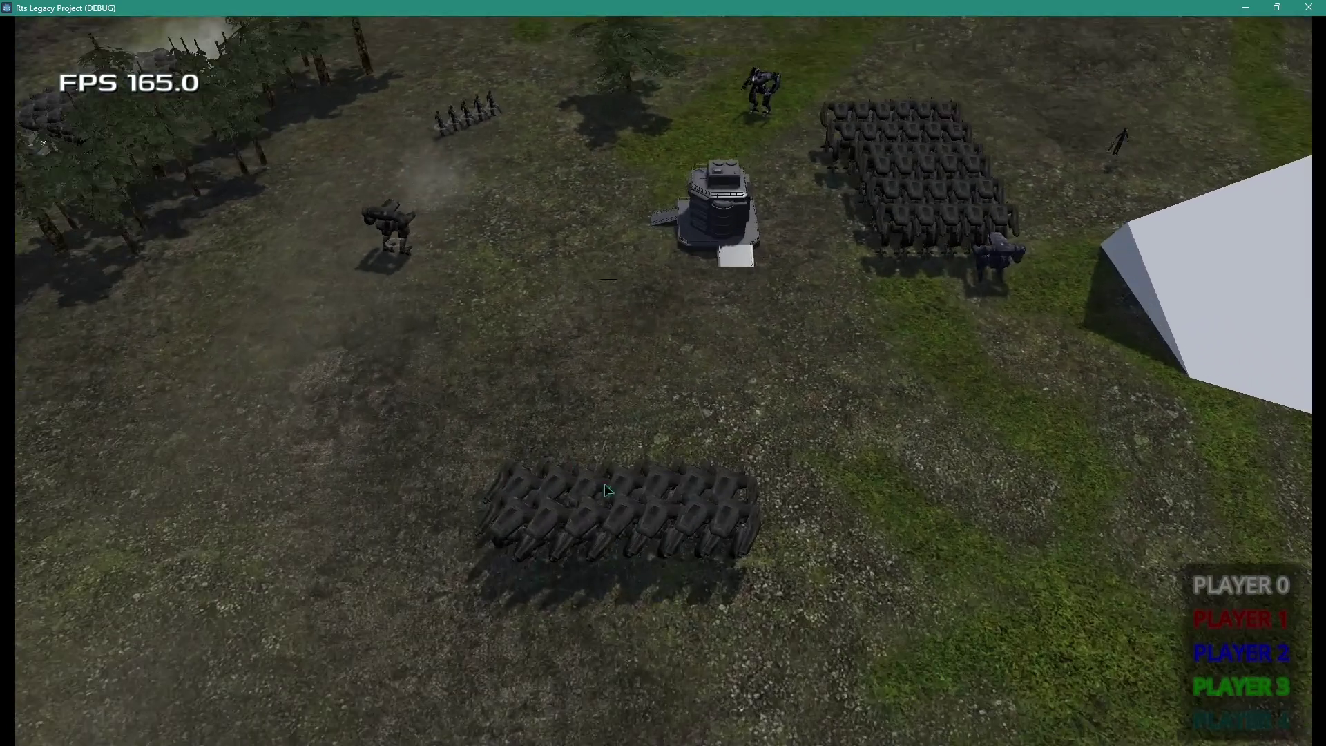
pyautogui.moveTo(582, 629); pyautogui.dragTo(583, 629)
pyautogui.rightClick(439, 511)
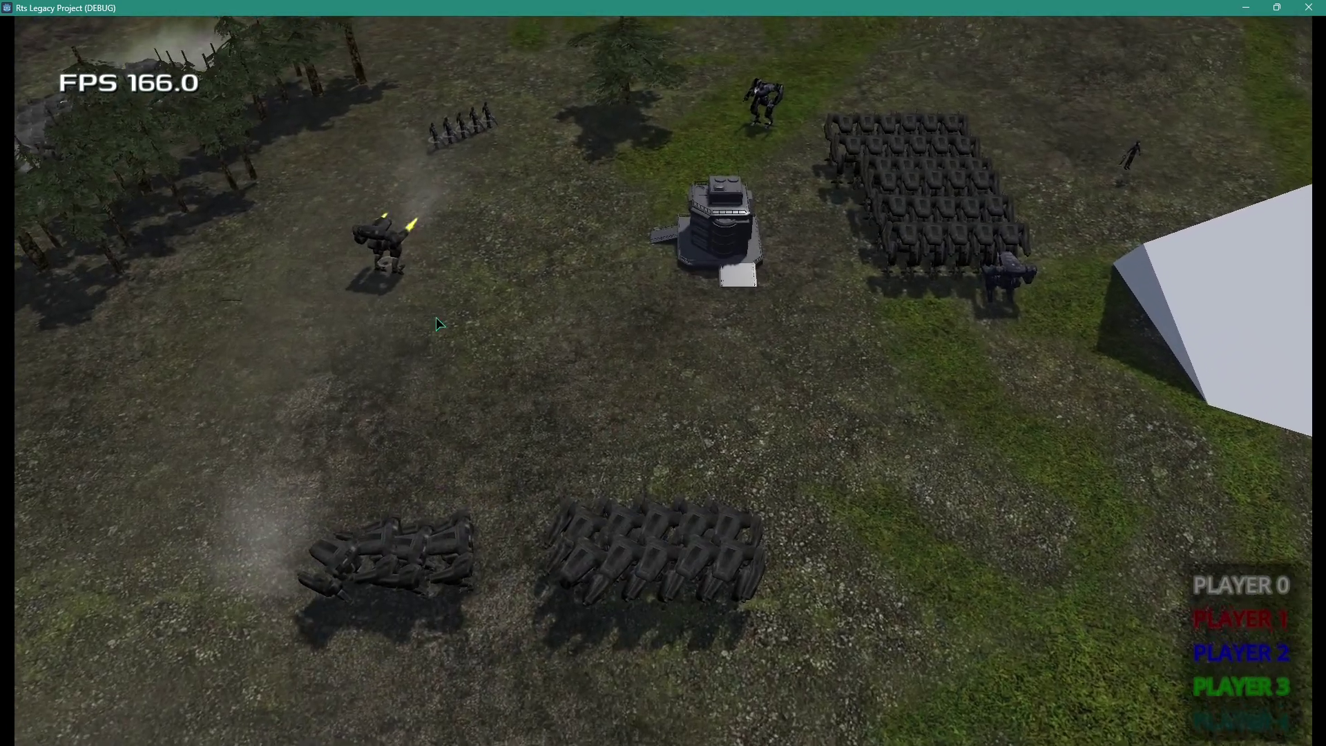
pyautogui.scroll(-3, 462, 331)
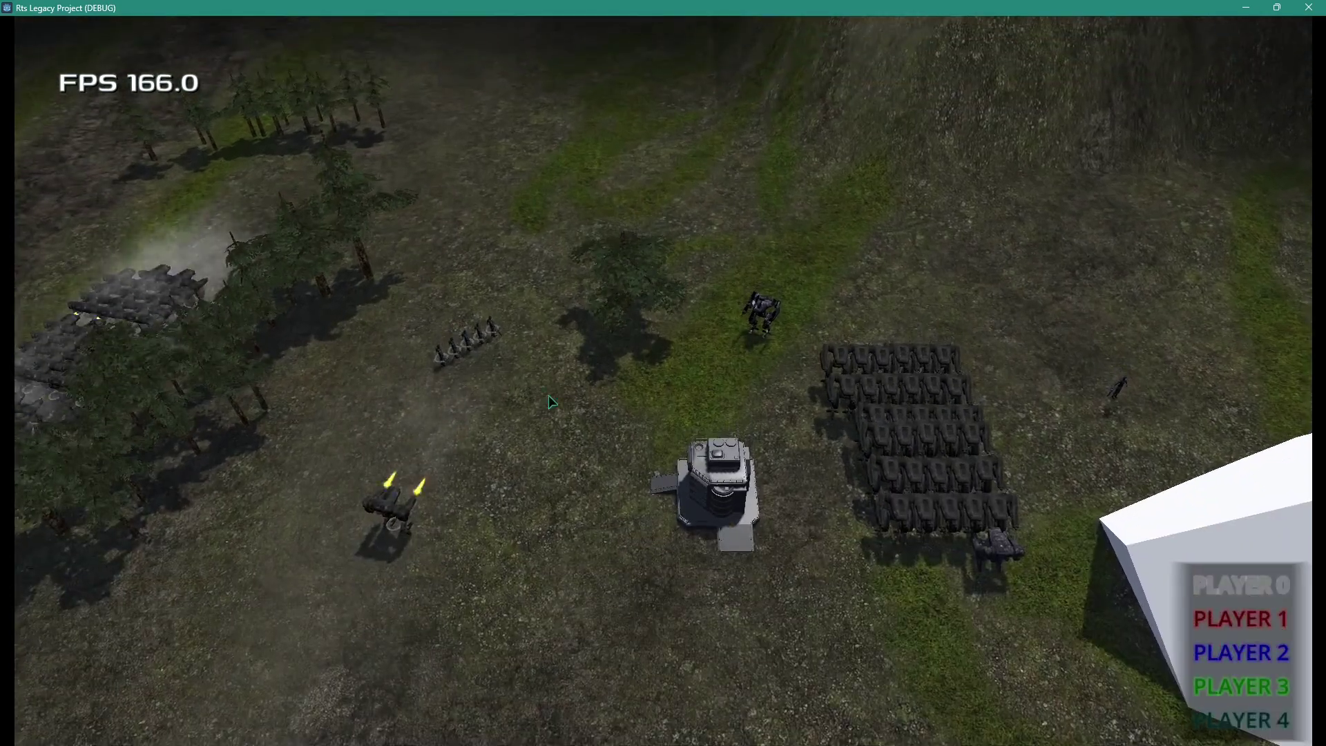
pyautogui.rightClick(549, 397)
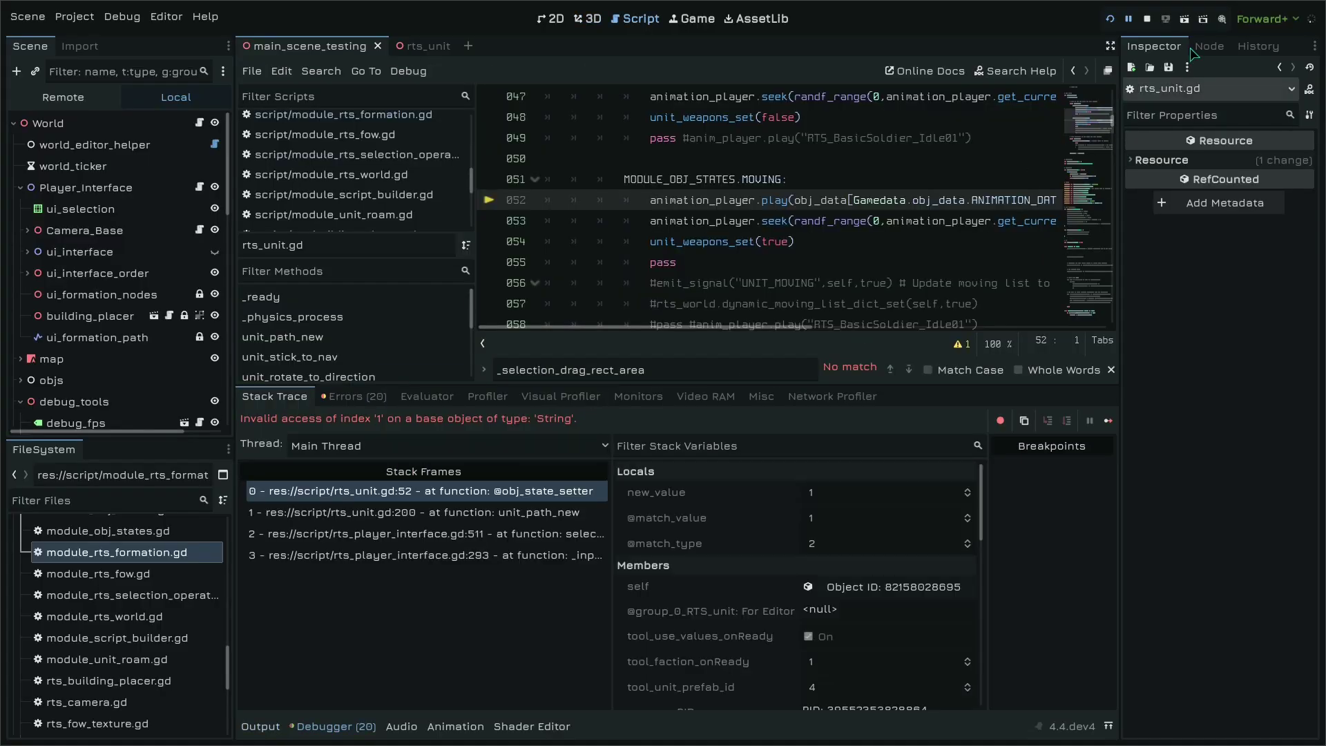
pyautogui.click(1147, 19)
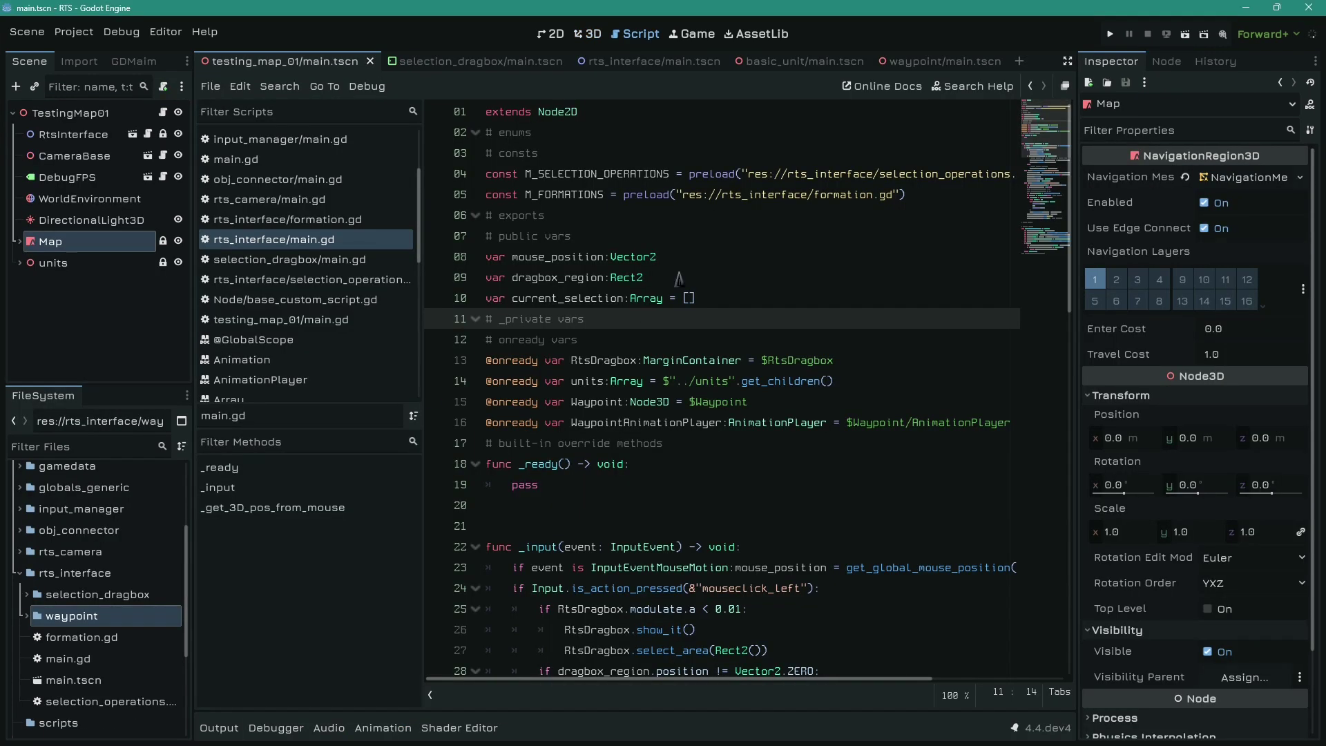
# Run the new RTS project from testing_map_01 and pan the game camera across the map
pyautogui.click(830, 240)
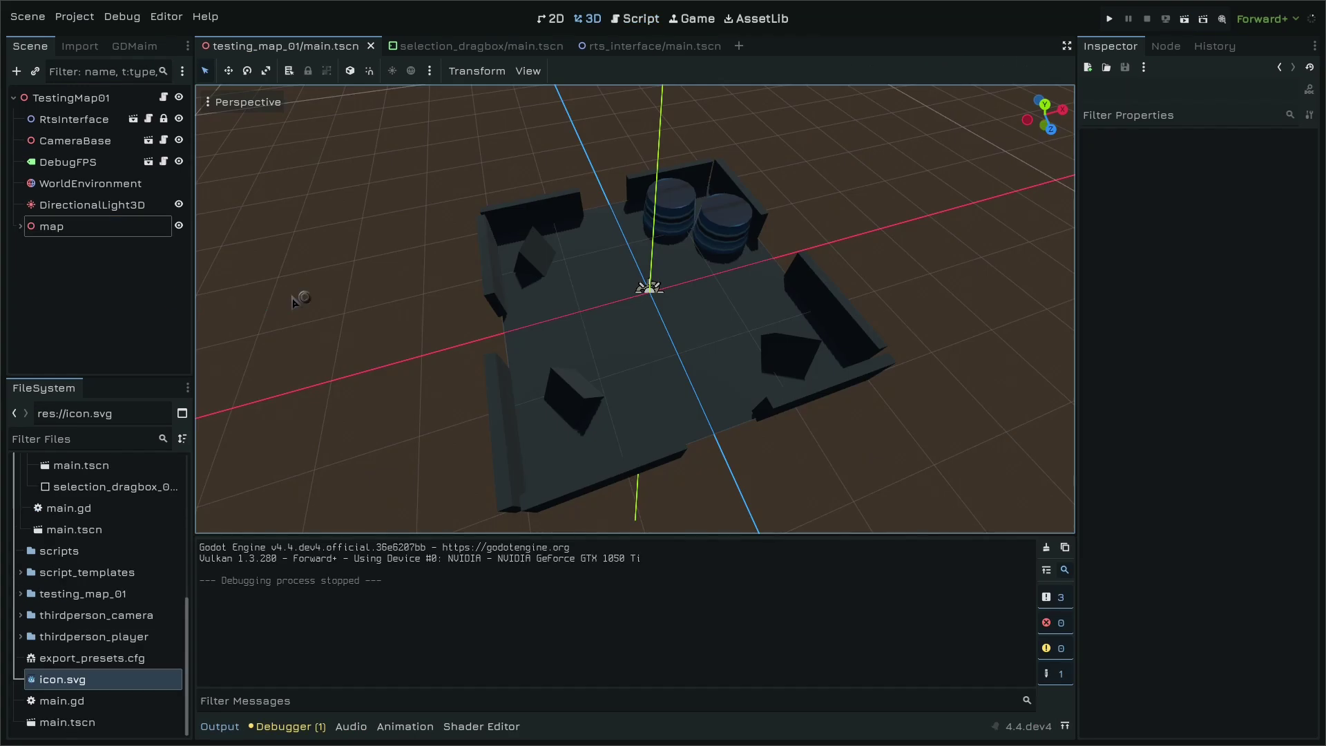
pyautogui.press('F5')
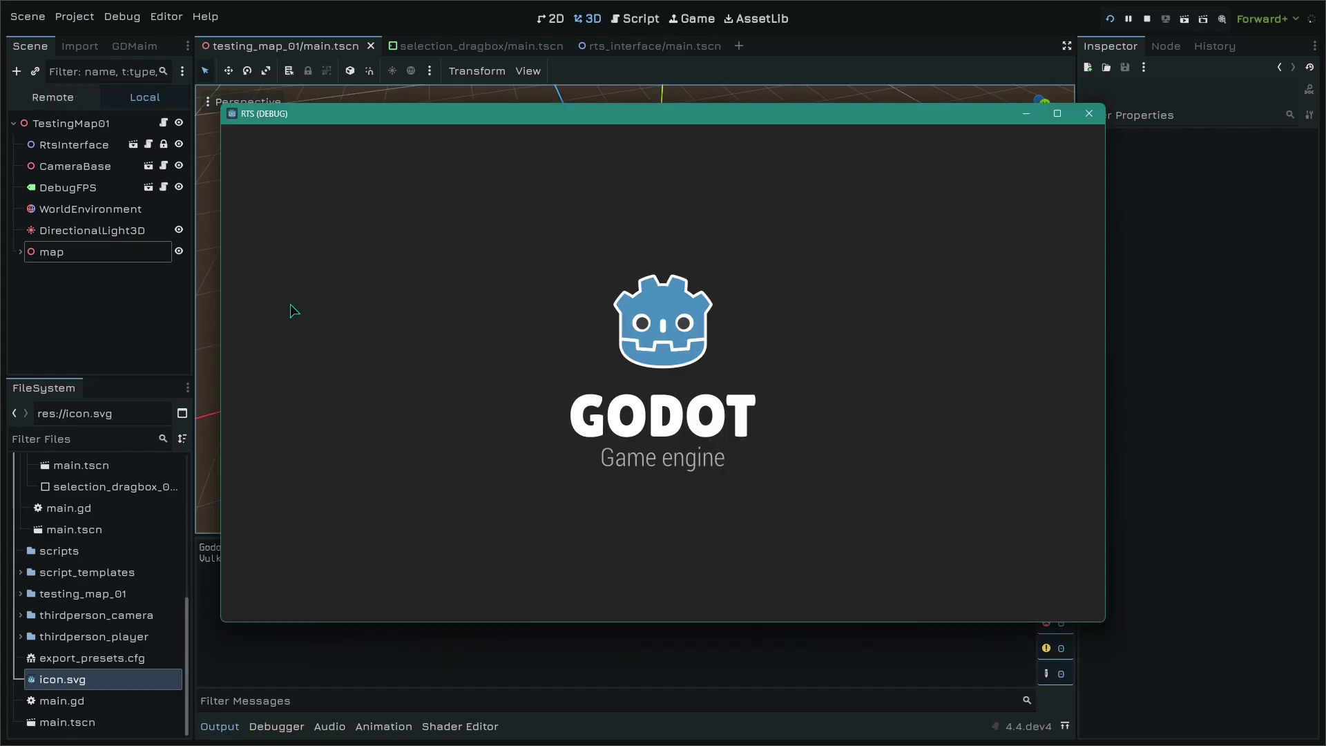
pyautogui.moveTo(526, 328); pyautogui.dragTo(766, 291, button='middle')
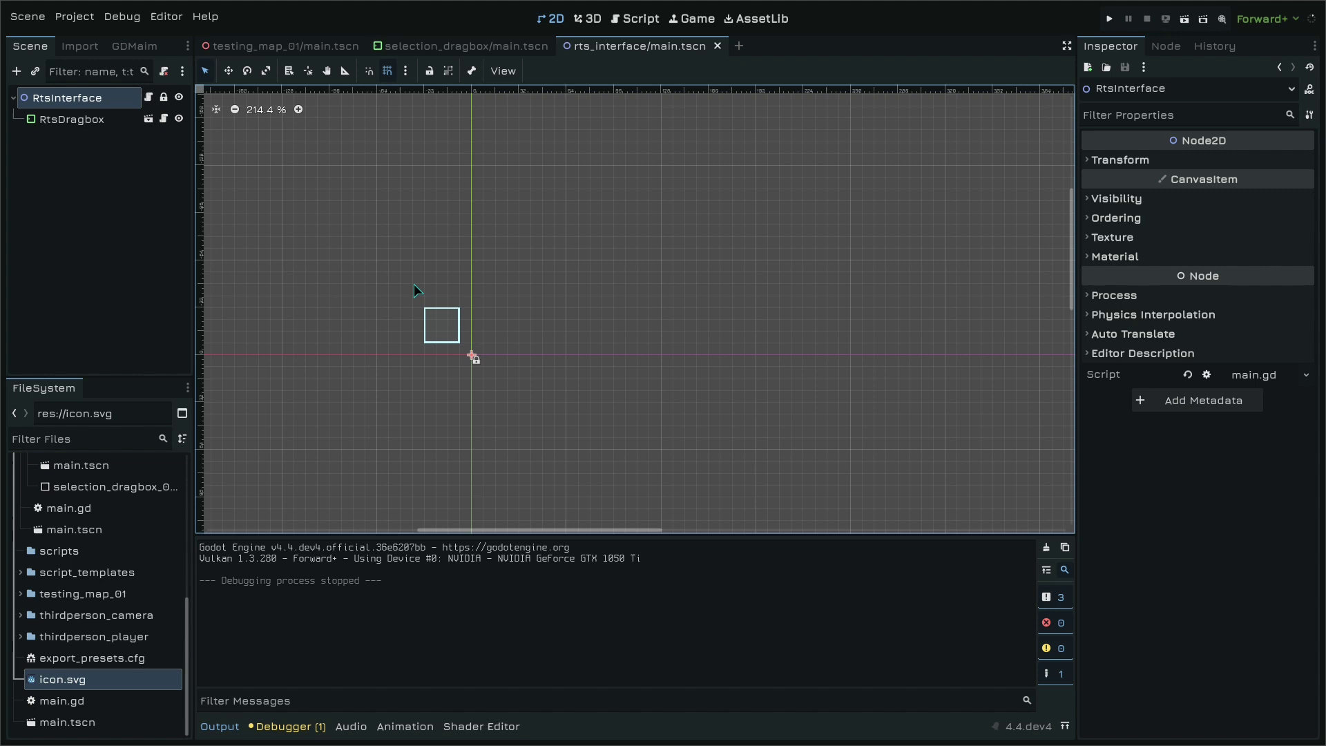
# Run the game from the rts_interface scene, test the selection drag box over the map floor, and stop the game
pyautogui.press('F6')
pyautogui.moveTo(562, 275); pyautogui.dragTo(785, 409)
pyautogui.scroll(-3, 784, 409)
pyautogui.moveTo(508, 290); pyautogui.dragTo(794, 382)
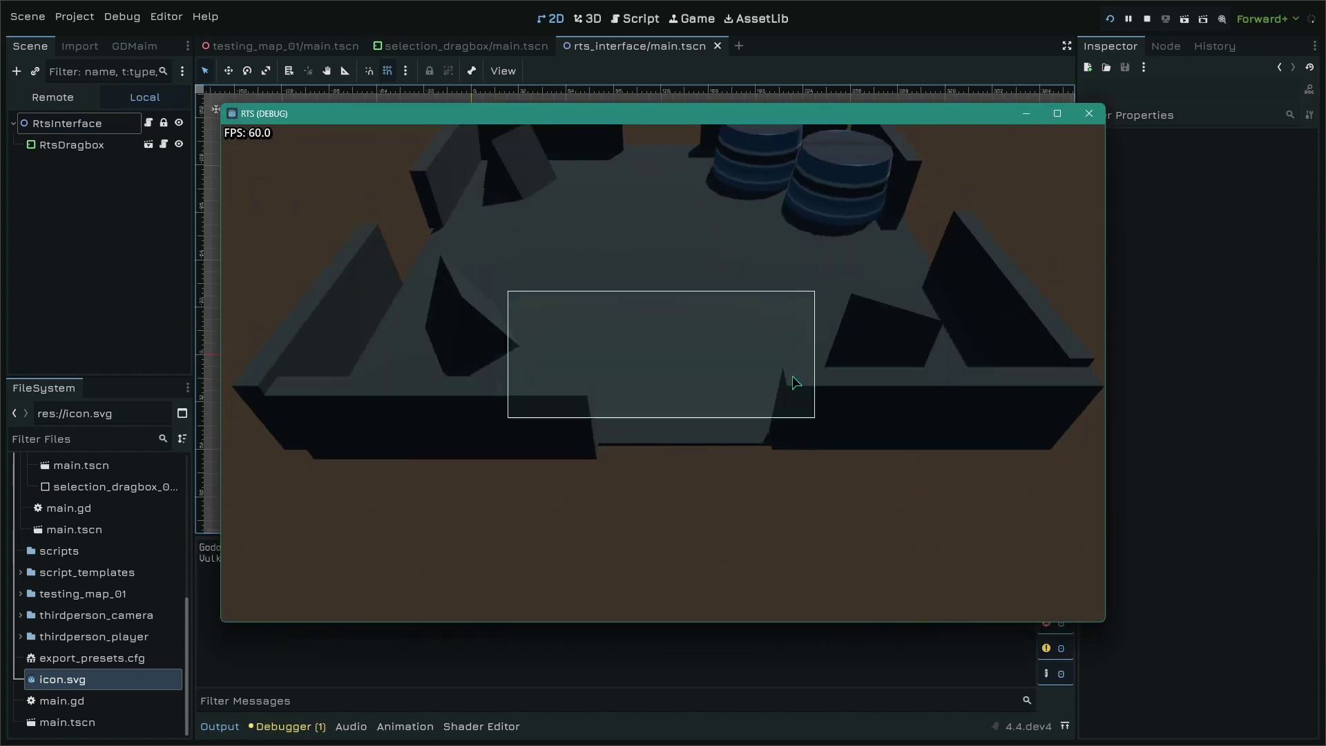
pyautogui.moveTo(793, 382); pyautogui.dragTo(409, 351, button='middle')
pyautogui.press('F8')
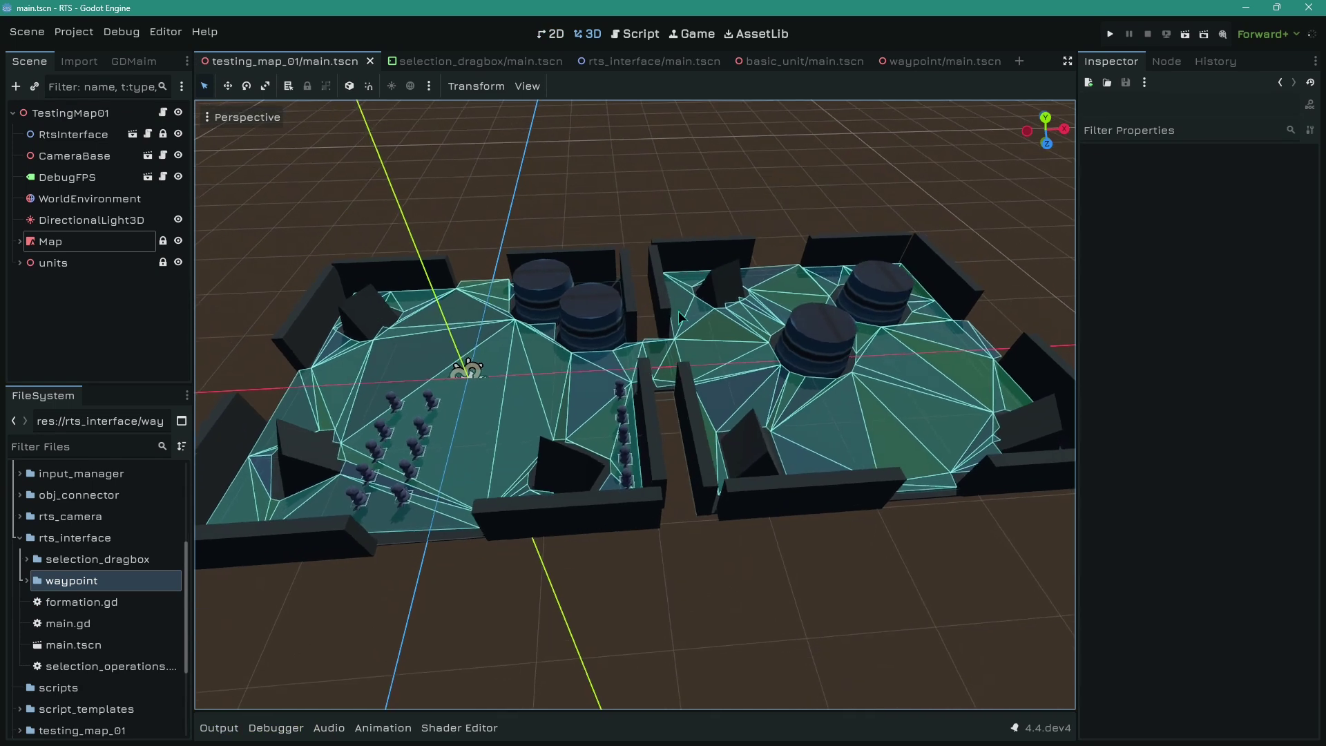
# Run the testing map with its units, box-select the whole group, and order it to a spot in the first room
pyautogui.press('F5')
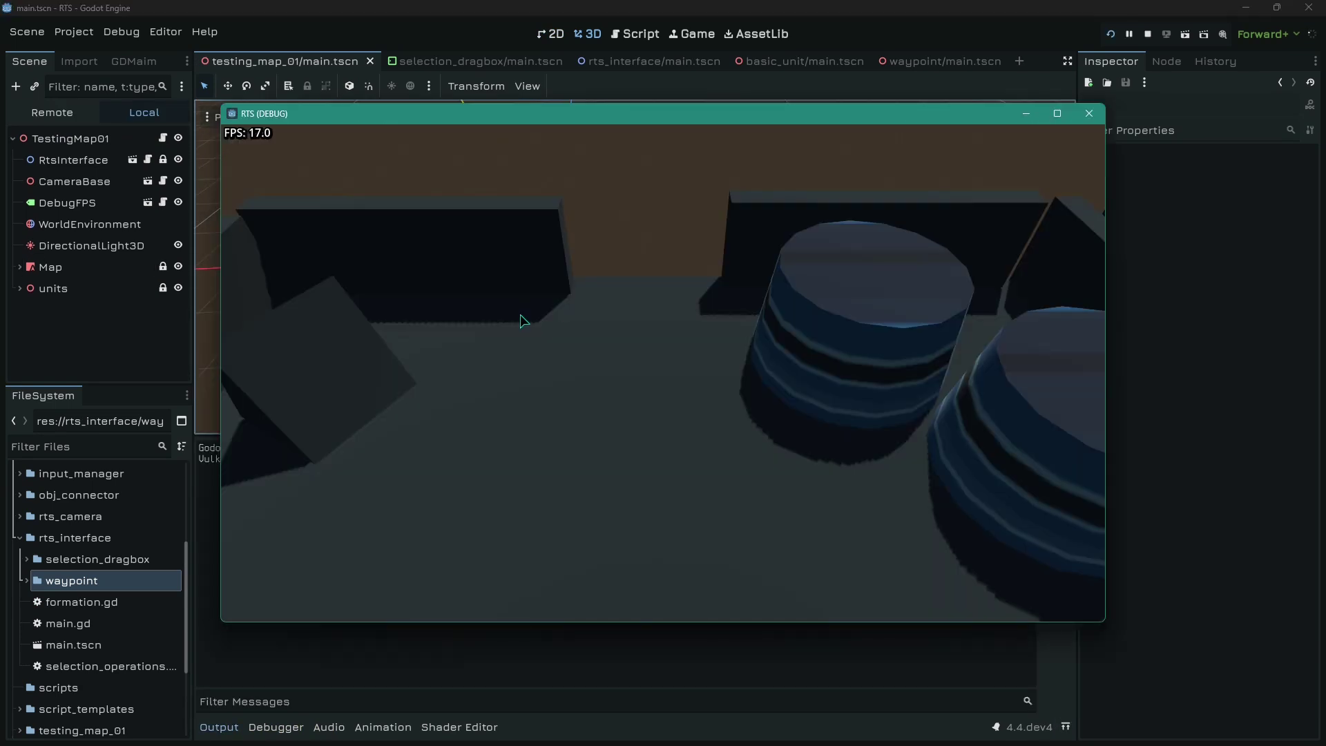
pyautogui.scroll(-5, 566, 298)
pyautogui.press('d')
pyautogui.moveTo(421, 284); pyautogui.dragTo(902, 562)
pyautogui.press('w')
pyautogui.rightClick(659, 458)
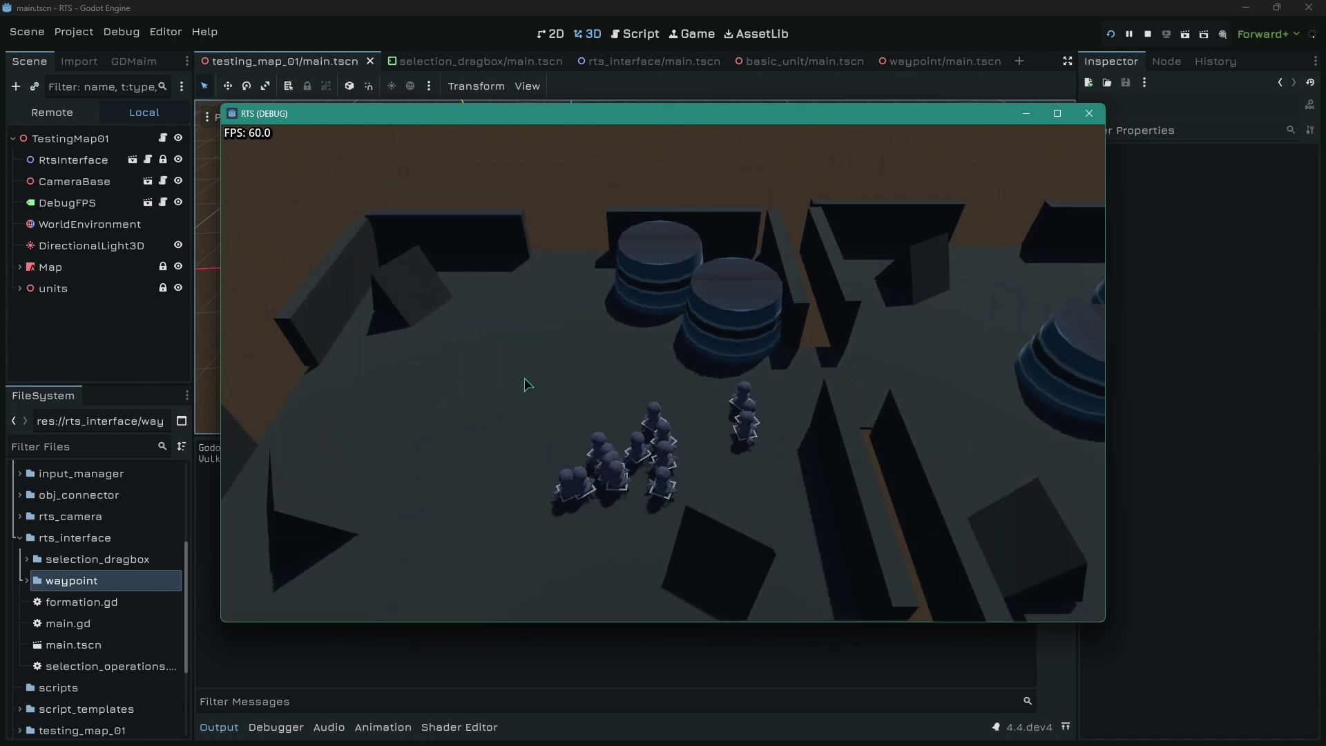
# Send the selected units across the first room and back toward the dividing wall to test their navigation
pyautogui.press('d')
pyautogui.rightClick(487, 447)
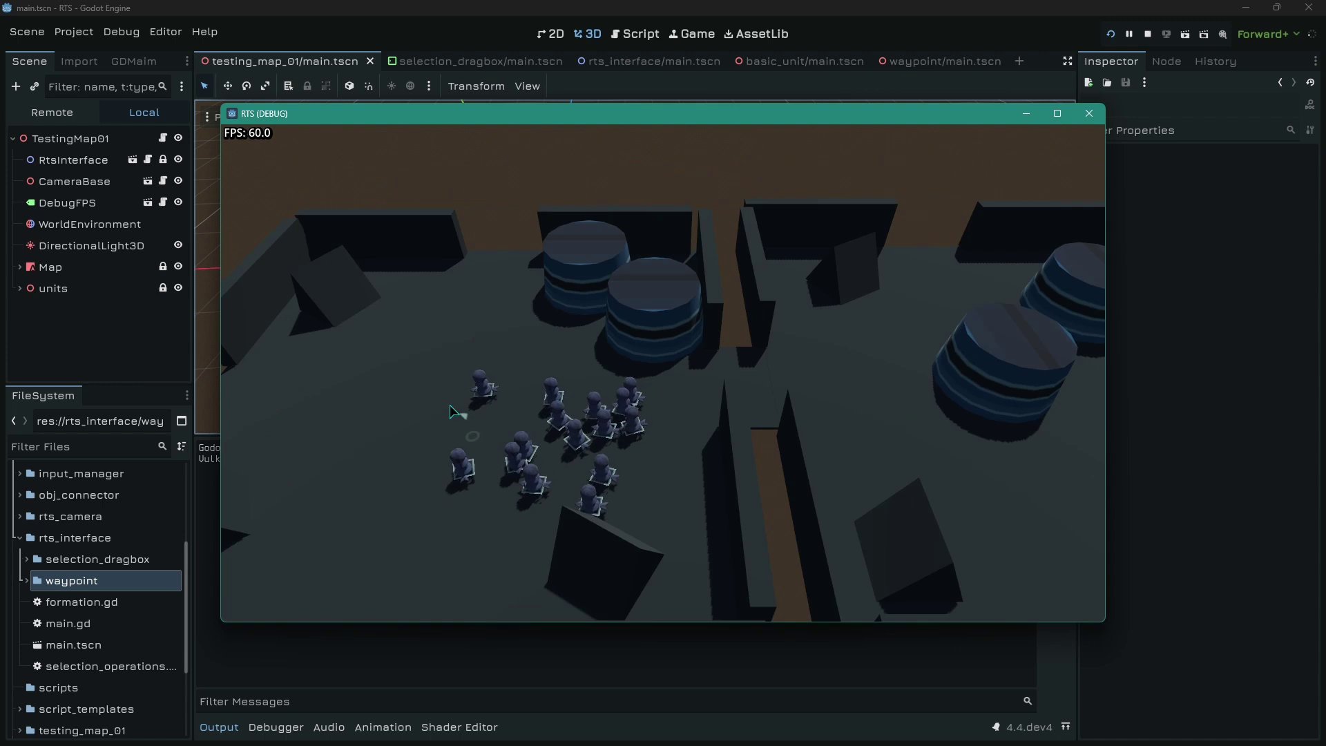
pyautogui.rightClick(599, 444)
pyautogui.press('w')
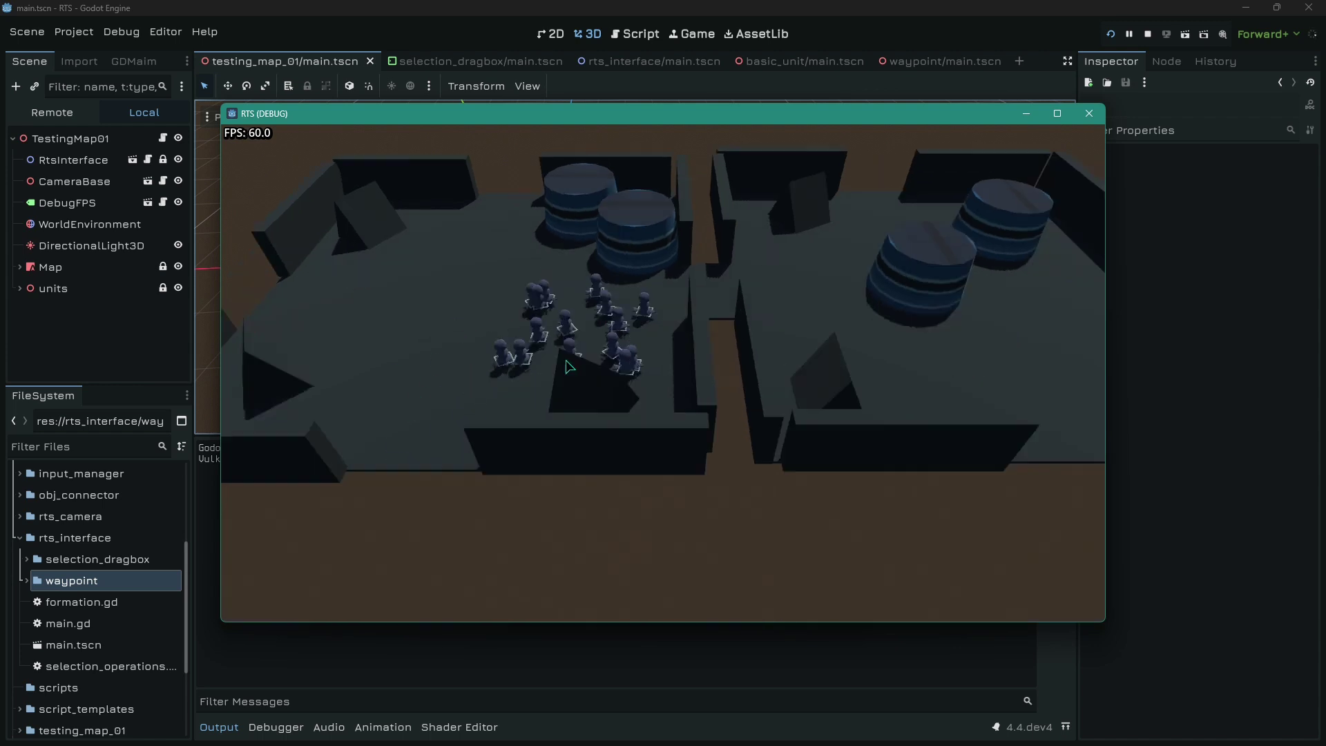
pyautogui.press('d')
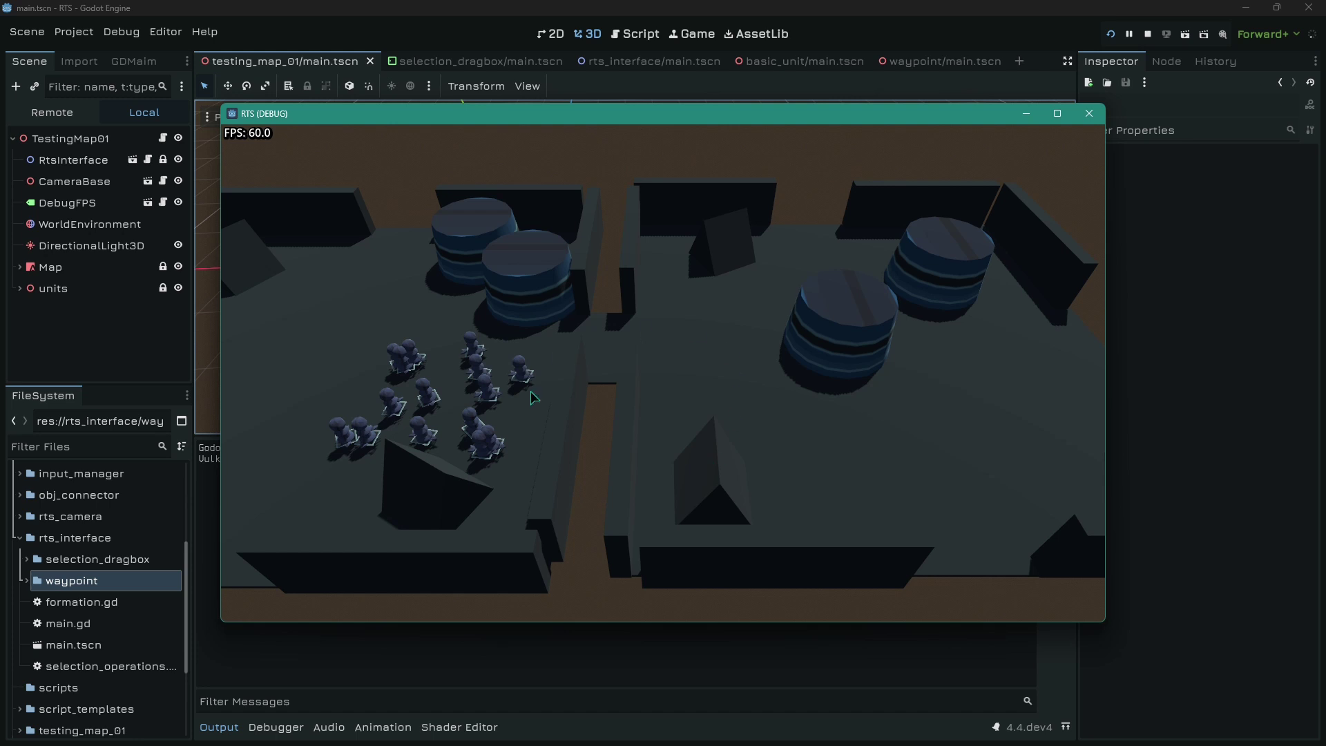
# Order the selected units through the wall gap into the second room, toward the nearer barrel
pyautogui.rightClick(843, 391)
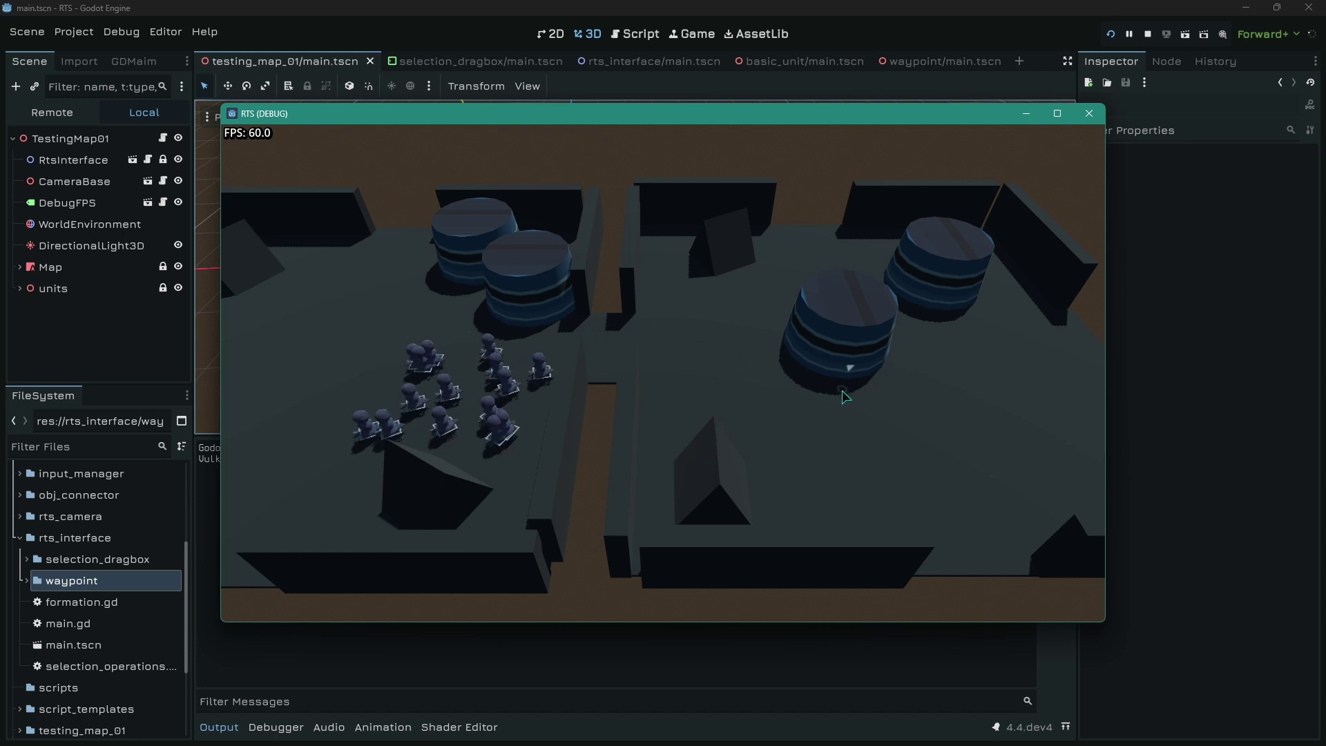
pyautogui.press('d')
pyautogui.rightClick(851, 333)
pyautogui.press('w')
pyautogui.press('d')
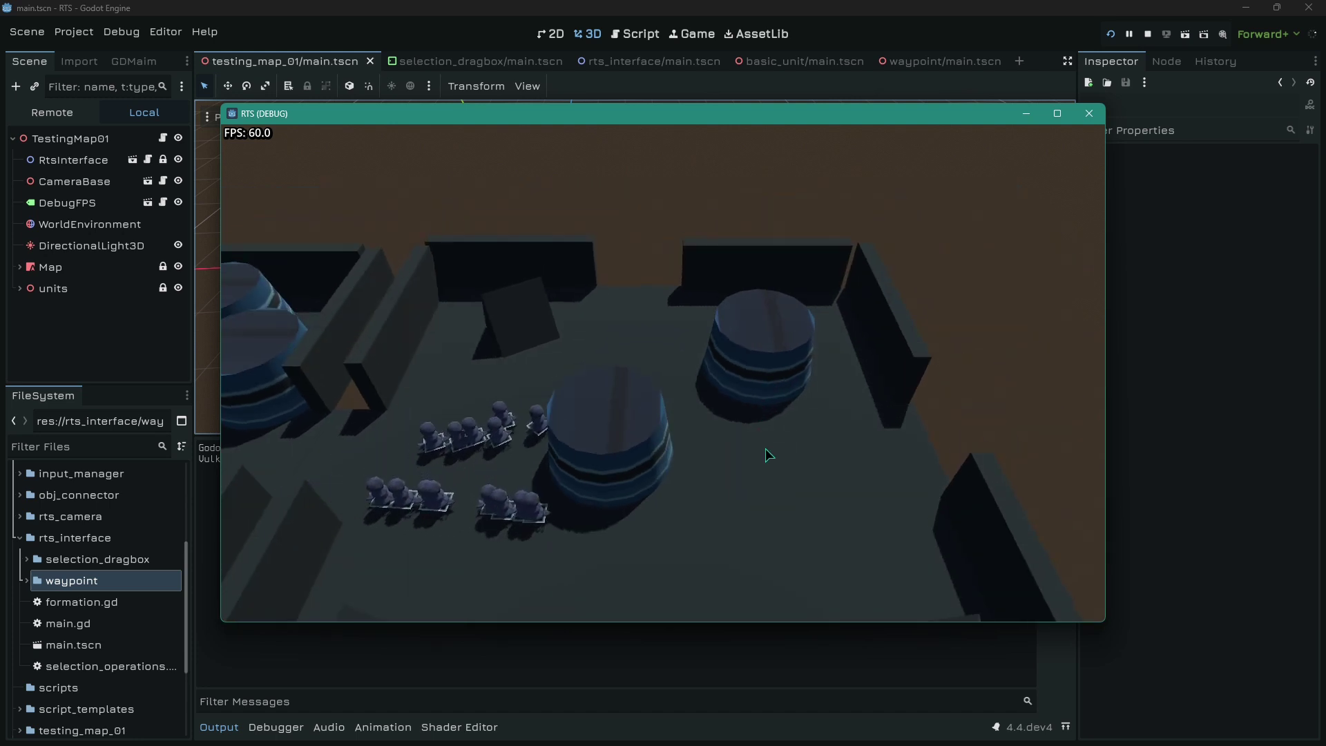
# Send the units around the nearer barrel in the second room, and redirect them to the open floor in front of it
pyautogui.rightClick(802, 517)
pyautogui.press('s')
pyautogui.rightClick(615, 482)
pyautogui.press('a')
pyautogui.press('s')
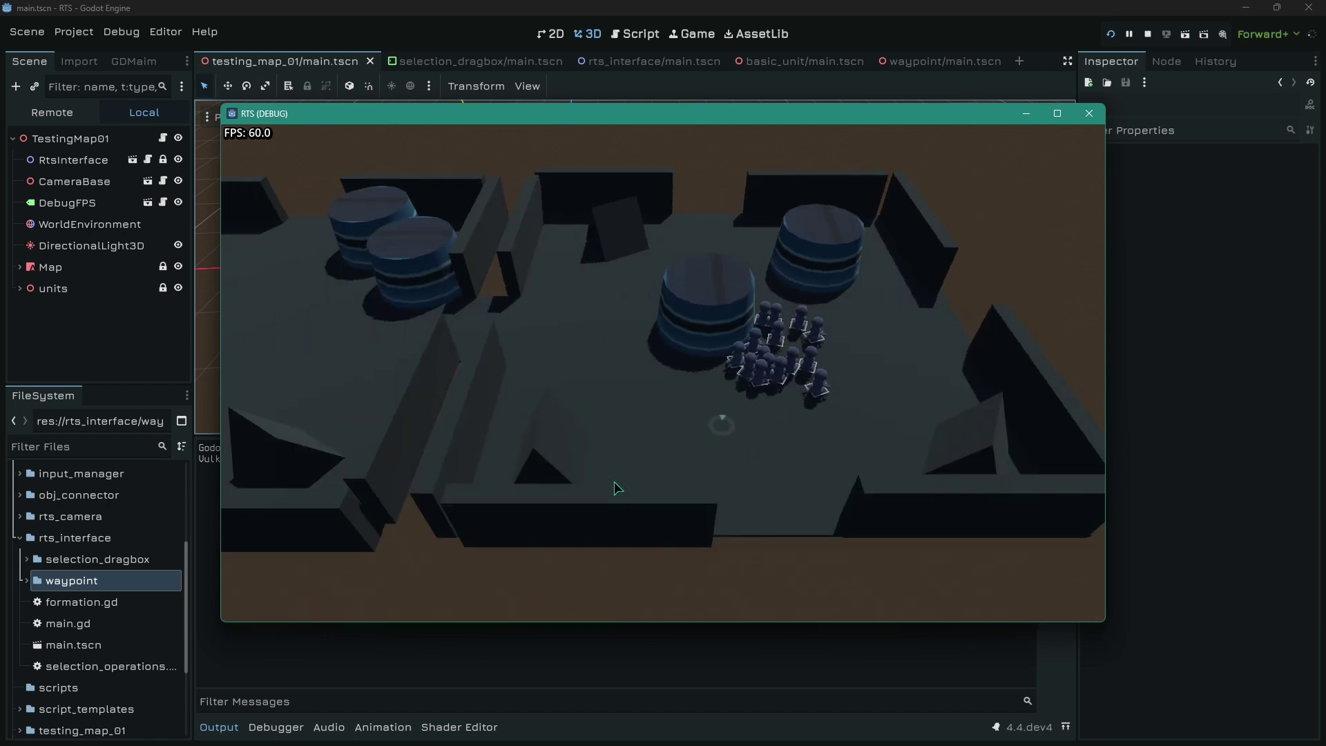
# Move the camera around the second room to follow the units, and deselect them
pyautogui.press('d')
pyautogui.press('w')
pyautogui.press('a')
pyautogui.press('d')
pyautogui.press('s')
pyautogui.press('a')
pyautogui.press('w')
pyautogui.click(818, 368)
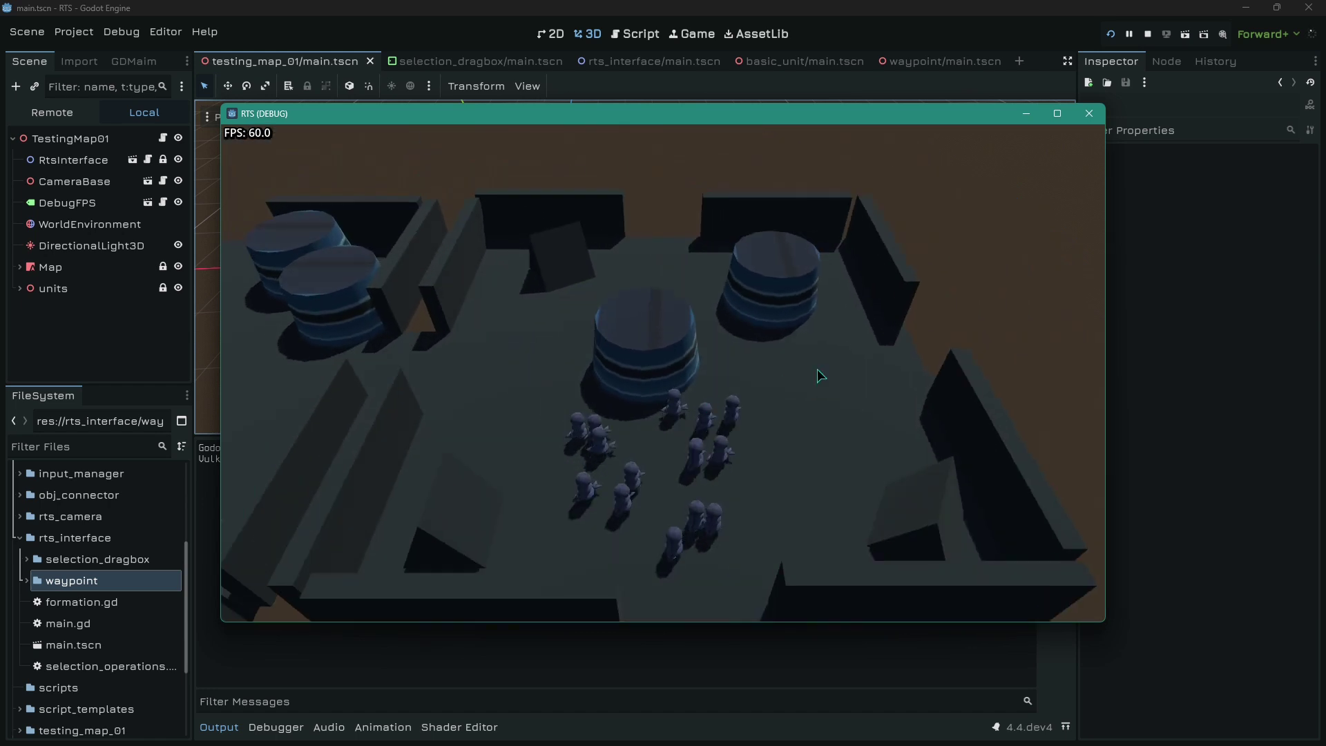
# Box-select the units, order them toward the dividing wall, and draw new selection boxes over the vacated floor
pyautogui.moveTo(633, 458); pyautogui.dragTo(527, 573)
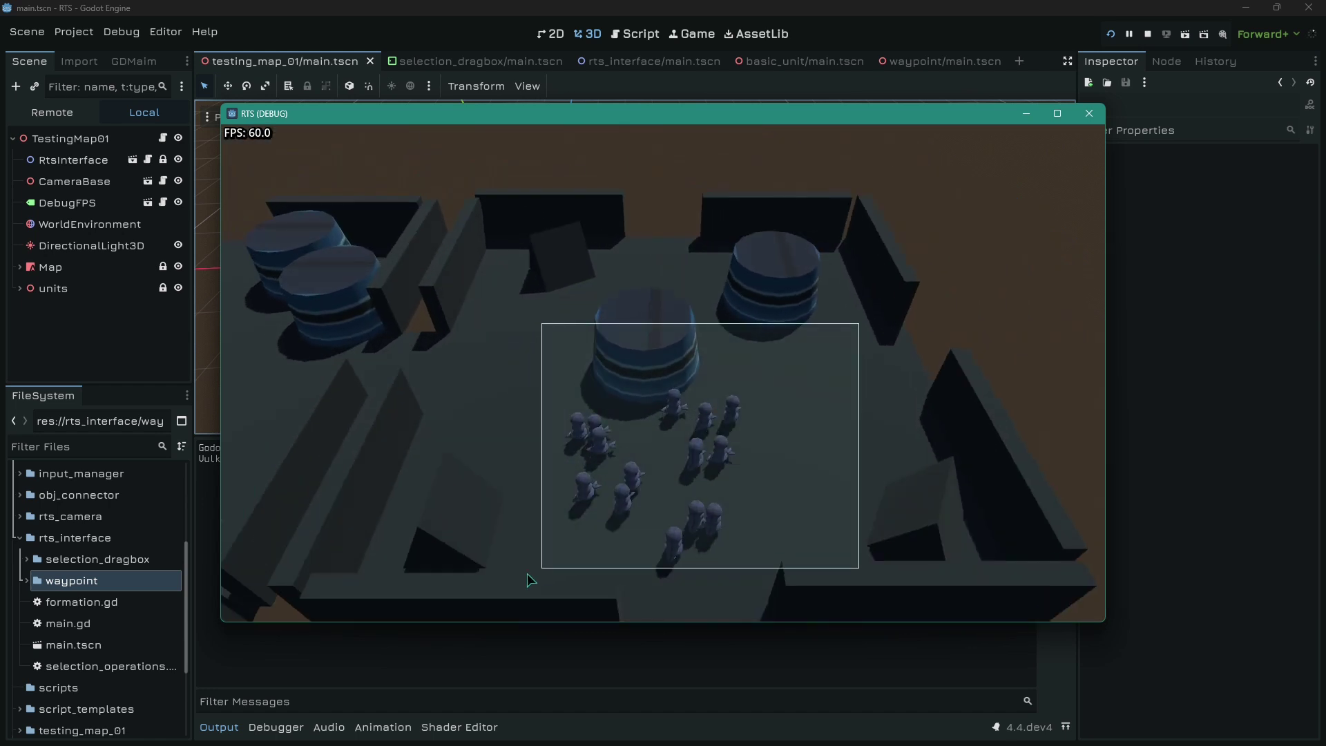
pyautogui.rightClick(511, 438)
pyautogui.moveTo(782, 491); pyautogui.dragTo(598, 297)
pyautogui.moveTo(597, 296); pyautogui.dragTo(743, 495)
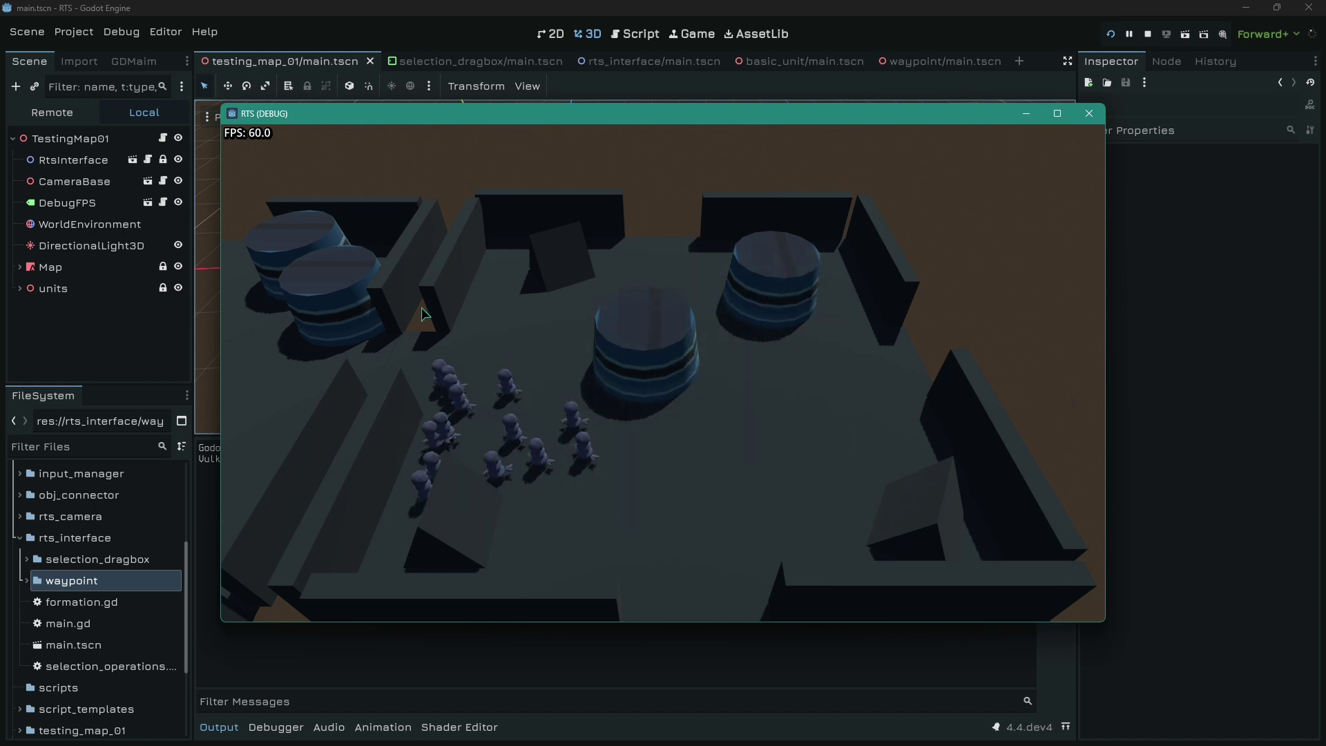
# Reselect all units, send them past the nearer barrel, and order them back into the first room
pyautogui.moveTo(371, 288); pyautogui.dragTo(743, 536)
pyautogui.rightClick(708, 443)
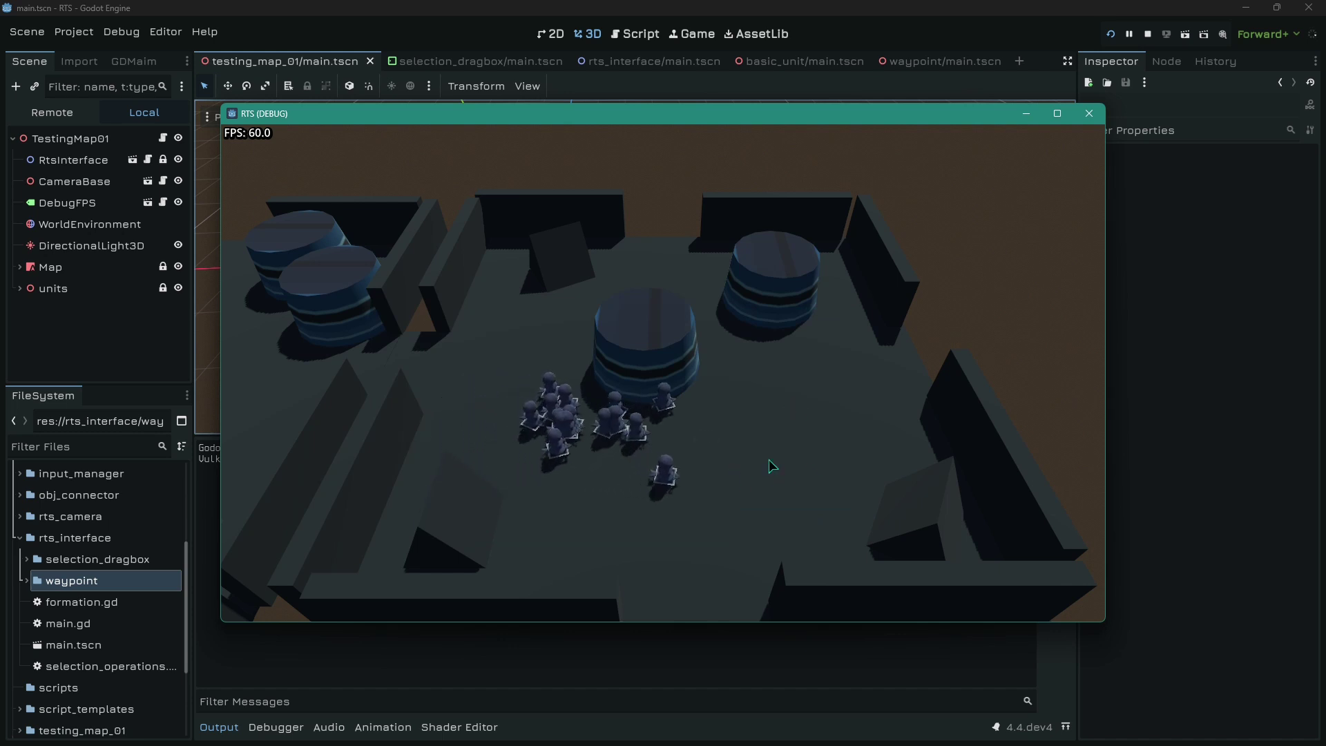
pyautogui.moveTo(544, 406); pyautogui.dragTo(856, 453, button='middle')
pyautogui.rightClick(518, 409)
# Box-select the units in the first room again and order them through the gap into the second room
pyautogui.moveTo(473, 298); pyautogui.dragTo(896, 482)
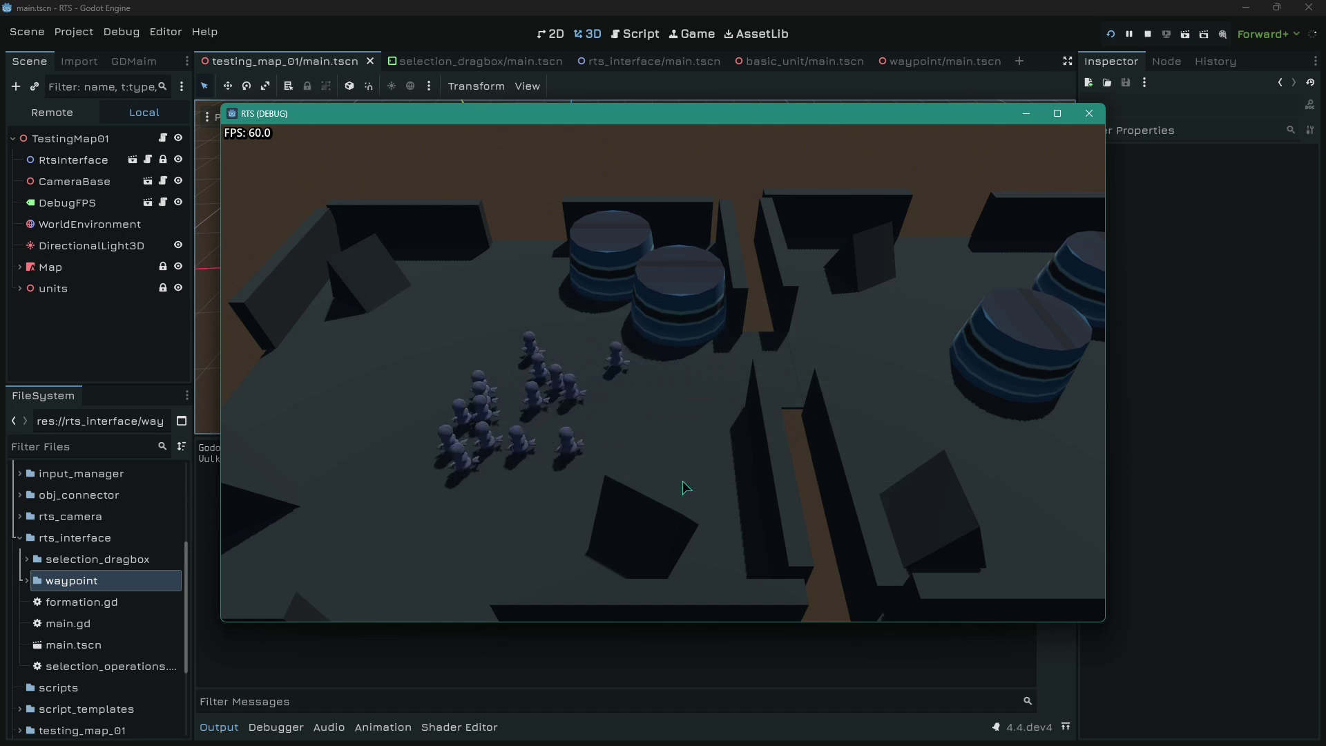
pyautogui.press('d')
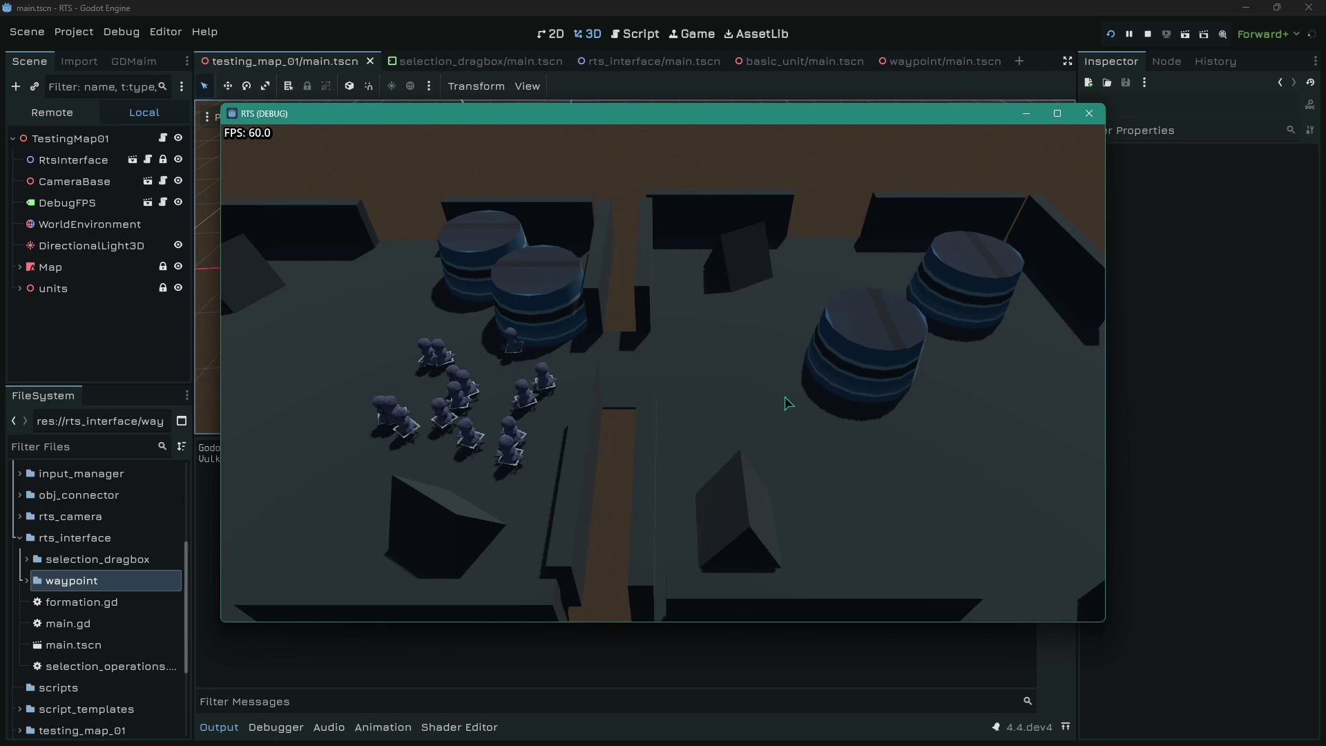
pyautogui.rightClick(777, 414)
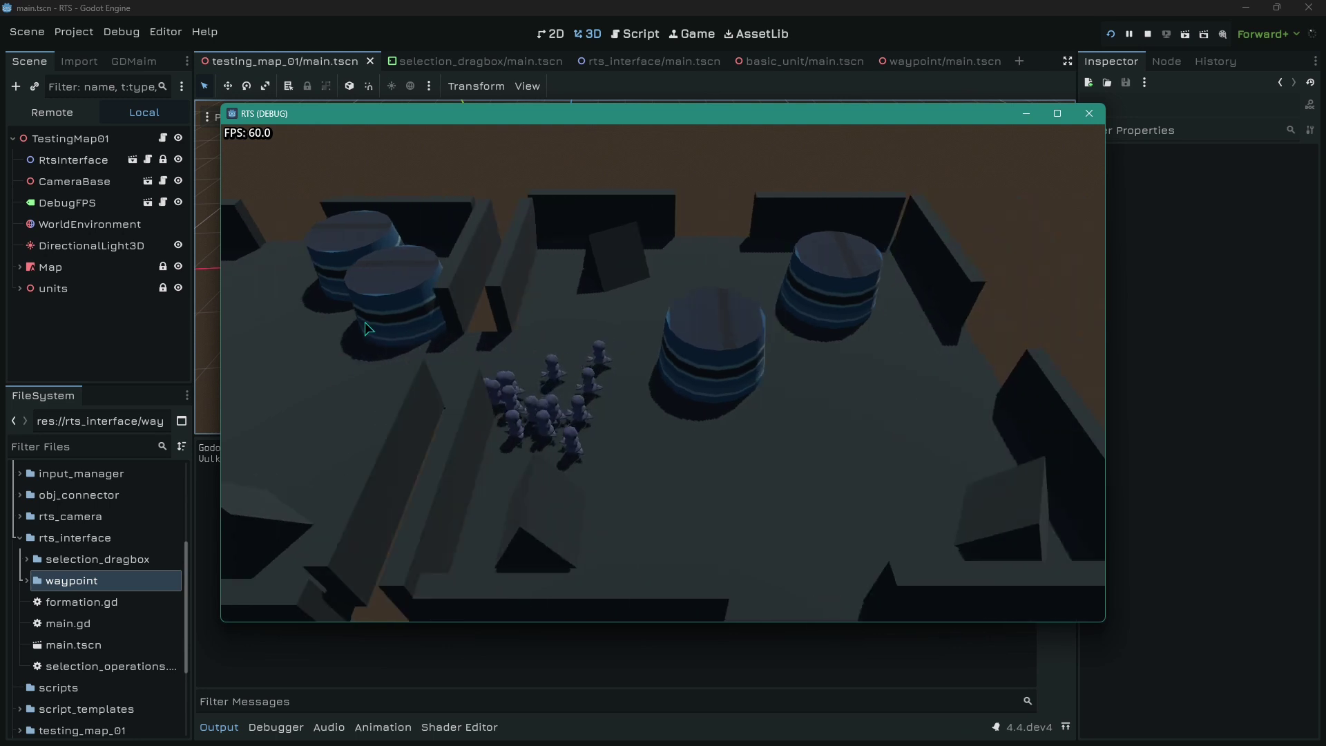
# Box-select the units in the second room and order them across the open floor in front of the nearer barrel
pyautogui.moveTo(723, 492); pyautogui.dragTo(727, 494)
pyautogui.press('d')
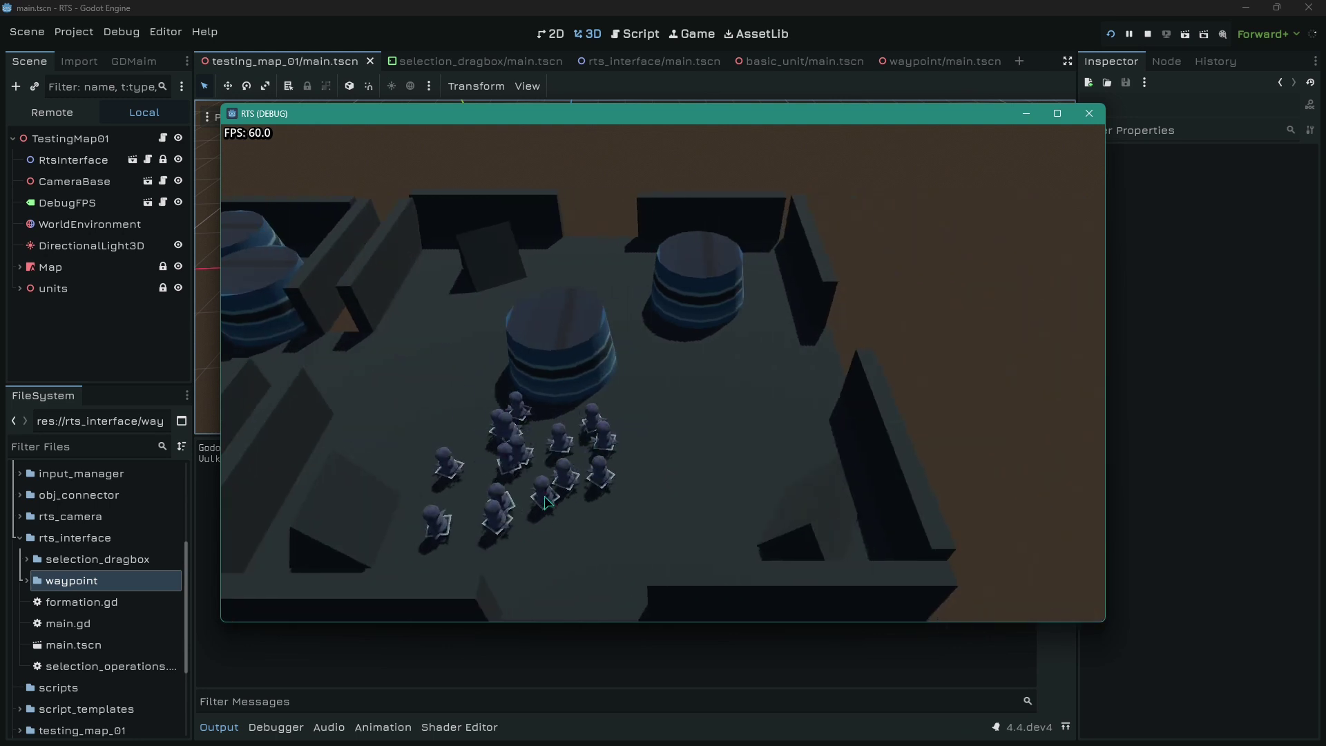
pyautogui.moveTo(487, 317); pyautogui.dragTo(821, 500)
pyautogui.rightClick(580, 509)
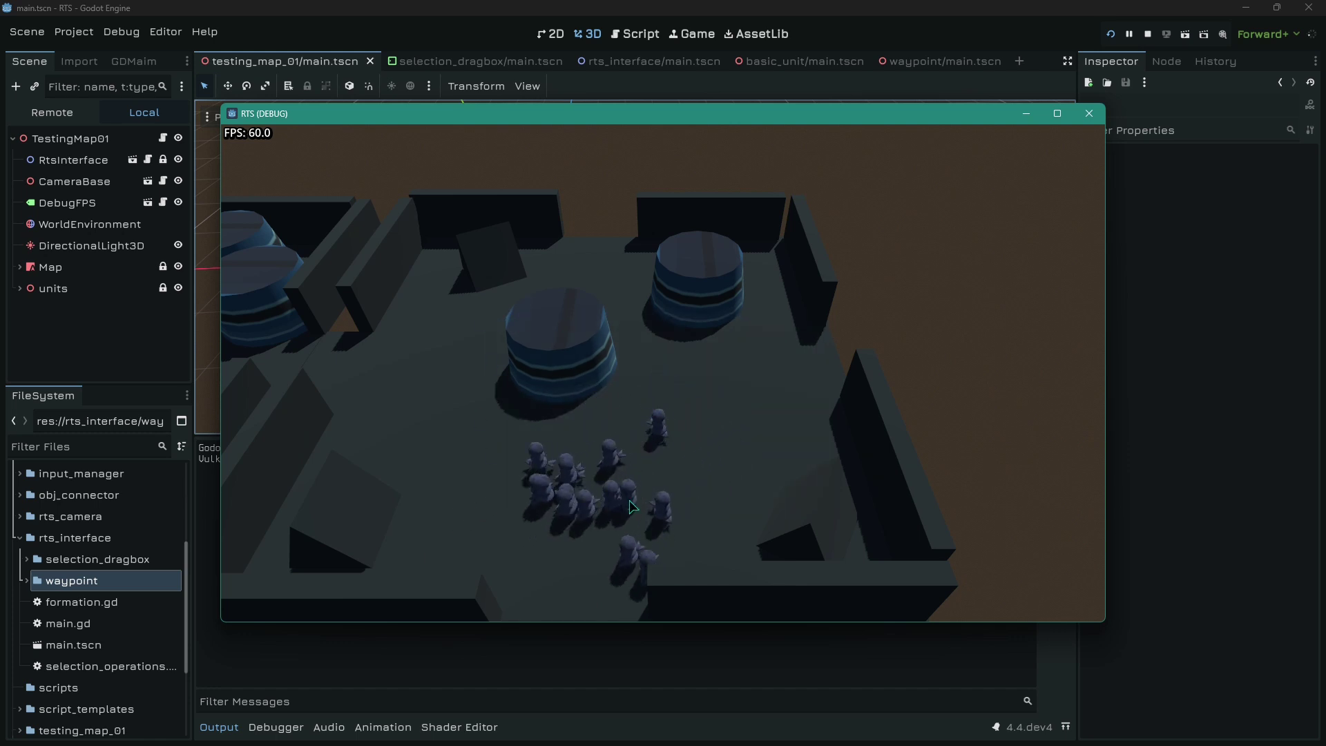
# Box-select all the units gathered near the front opening of the second room
pyautogui.press('a')
pyautogui.press('a')
pyautogui.press('d')
pyautogui.press('d')
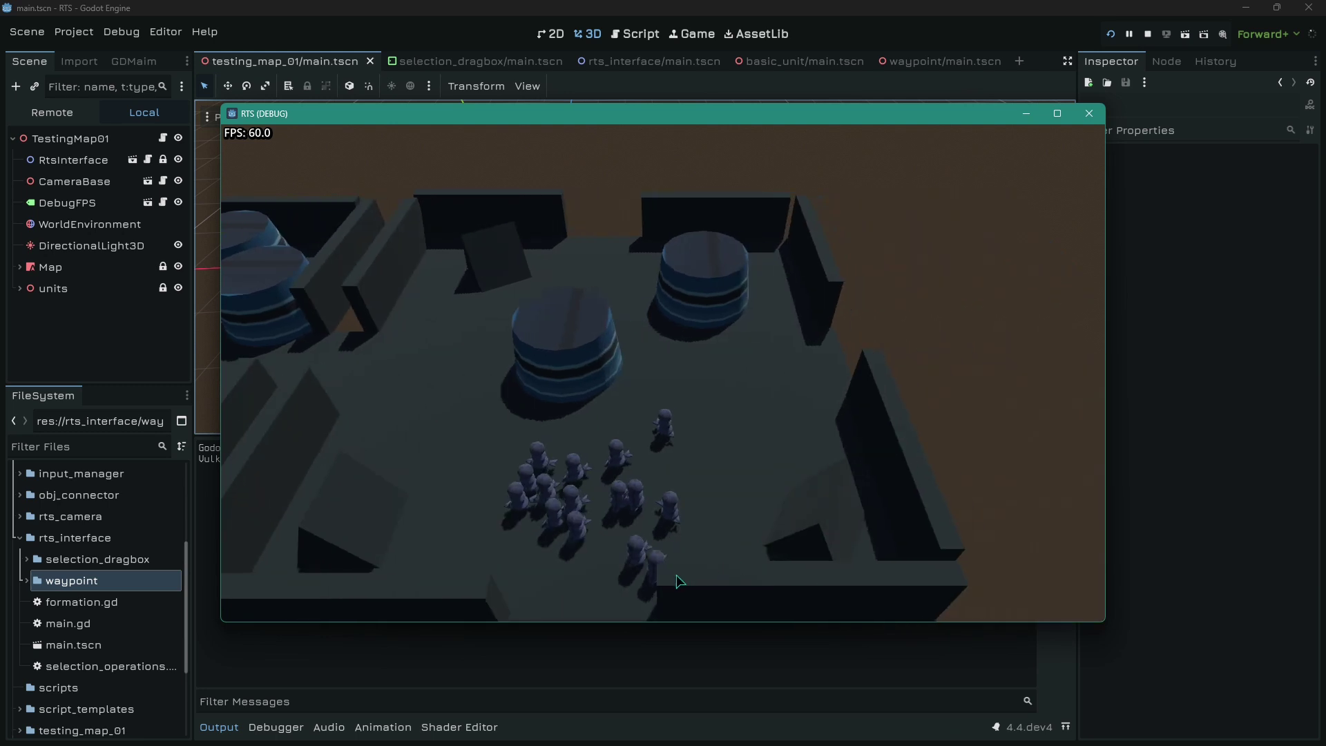
pyautogui.press('s')
pyautogui.press('w')
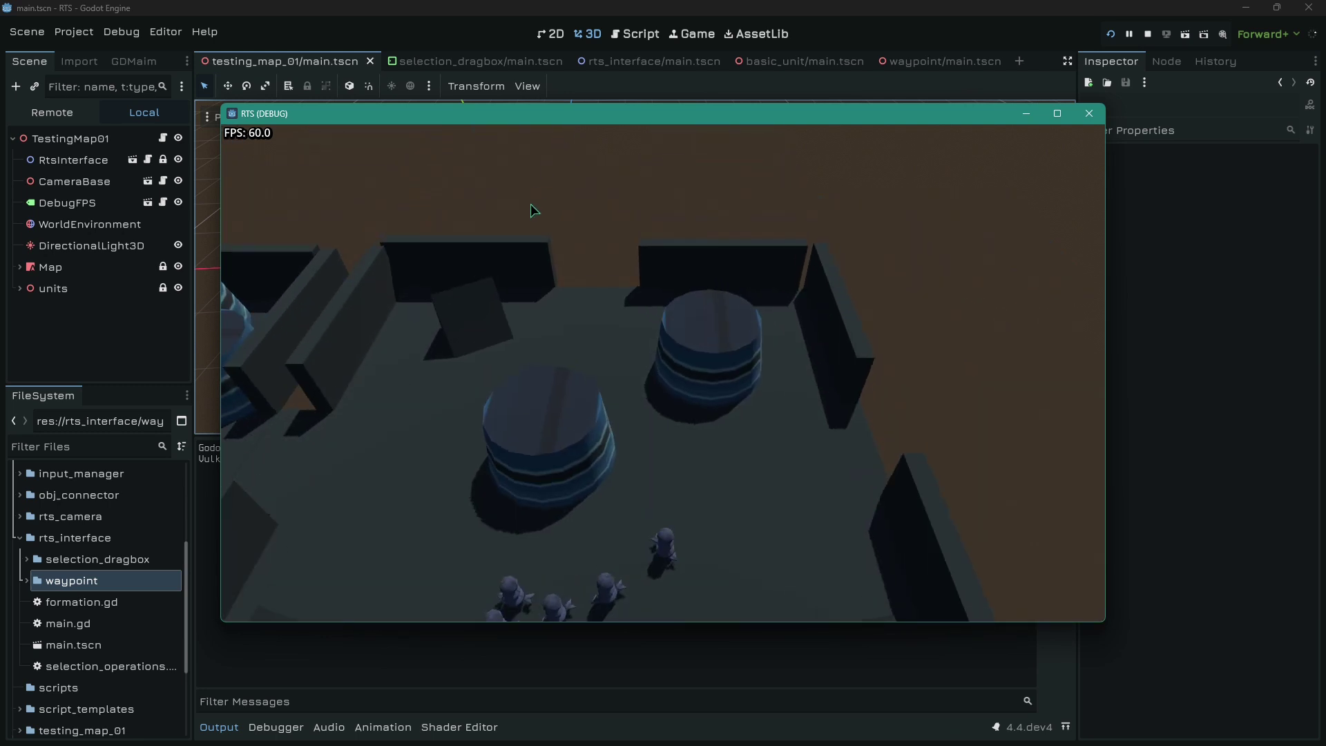
pyautogui.press('s')
pyautogui.moveTo(419, 317); pyautogui.dragTo(737, 566)
pyautogui.press('w')
pyautogui.press('a')
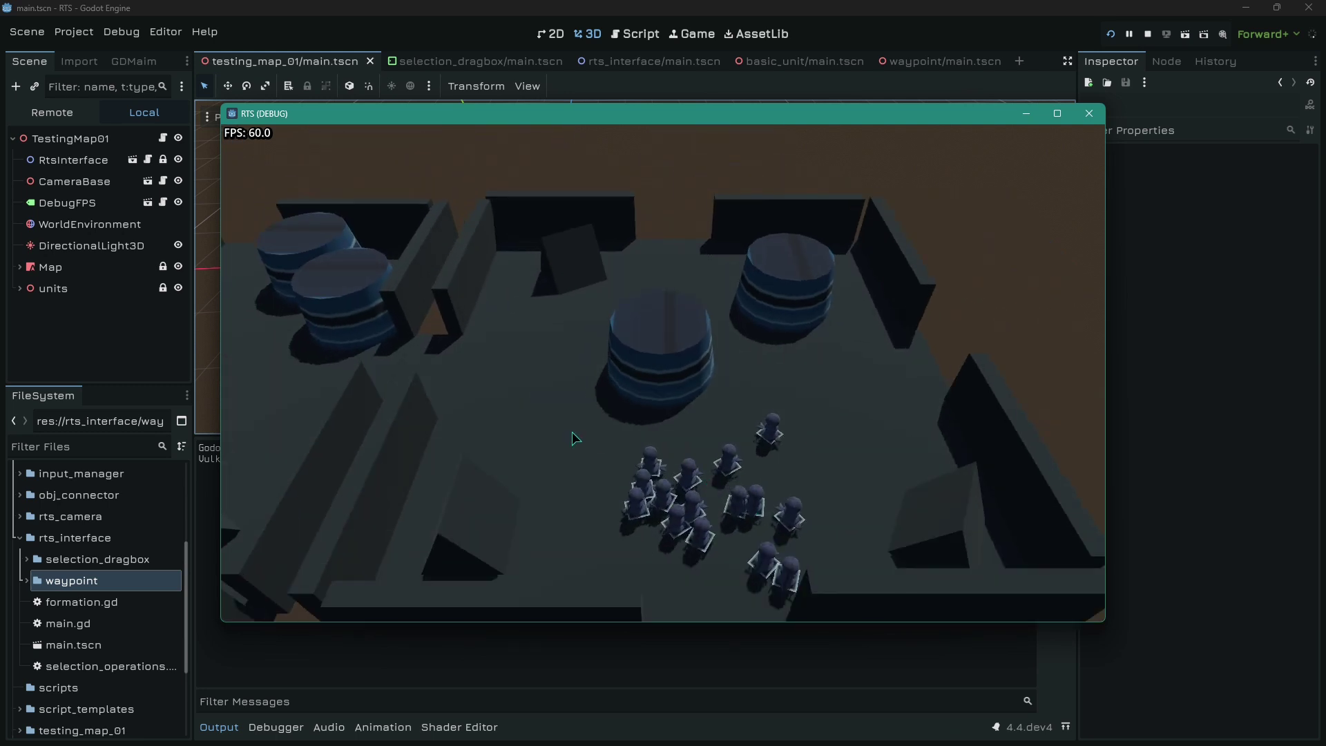
# Order the selected units toward the dividing wall and on through the gap onto the first room's open floor
pyautogui.rightClick(569, 431)
pyautogui.press('a')
pyautogui.press('a')
pyautogui.rightClick(454, 423)
pyautogui.click(893, 390)
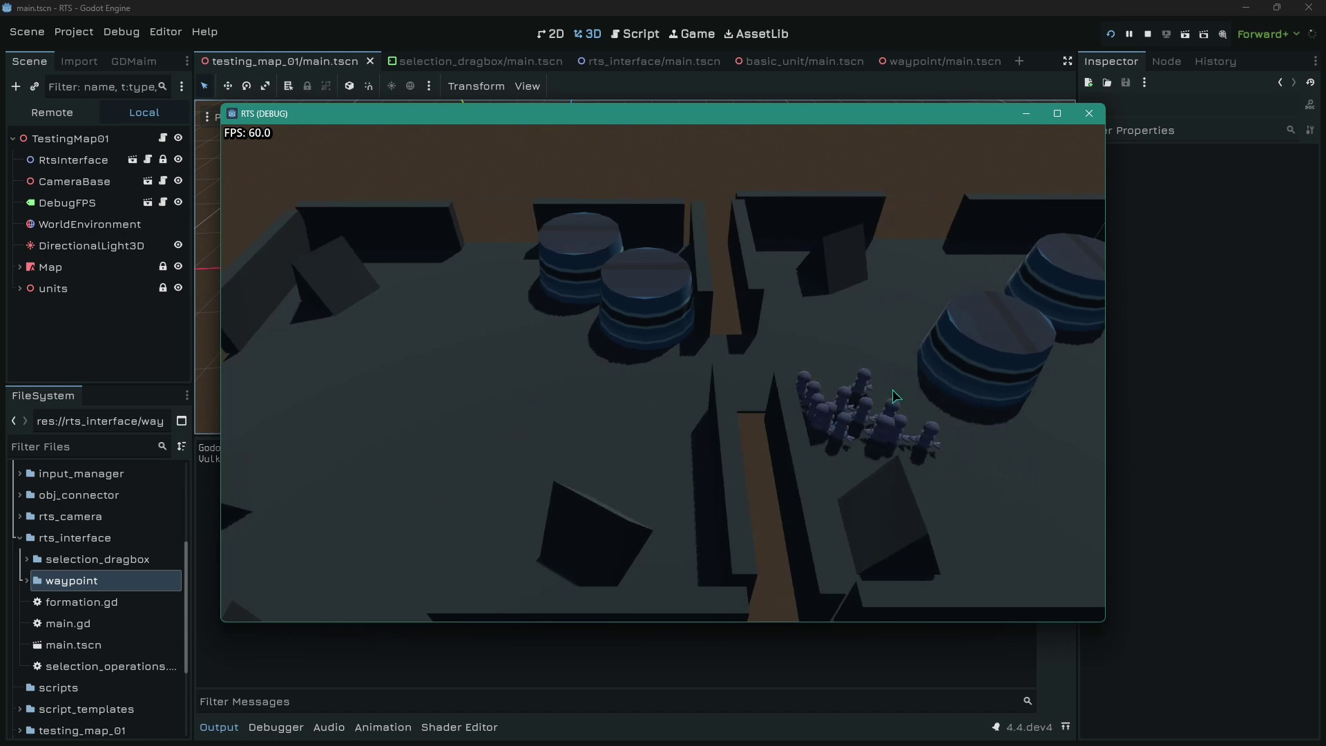
pyautogui.rightClick(536, 399)
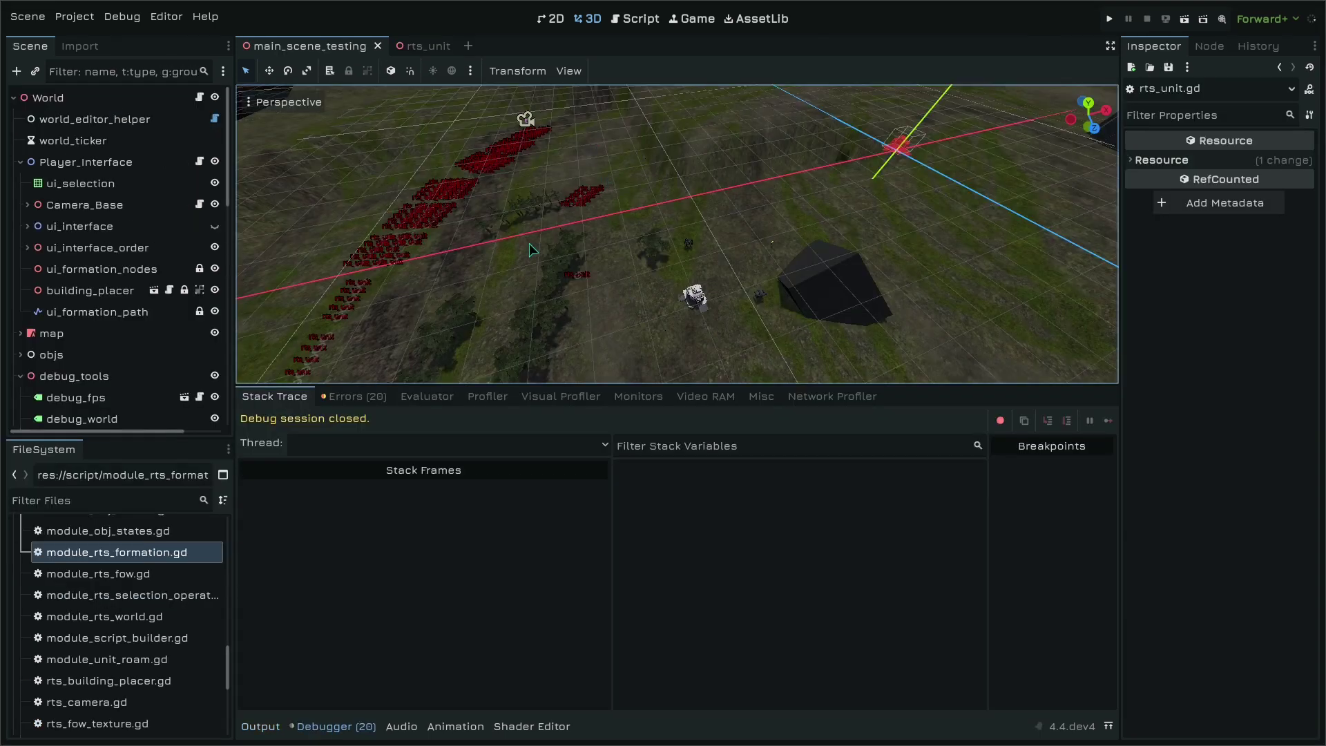
# In the legacy project's editor, look over the main_scene_testing terrain from several angles and show the output log
pyautogui.scroll(3, 594, 254)
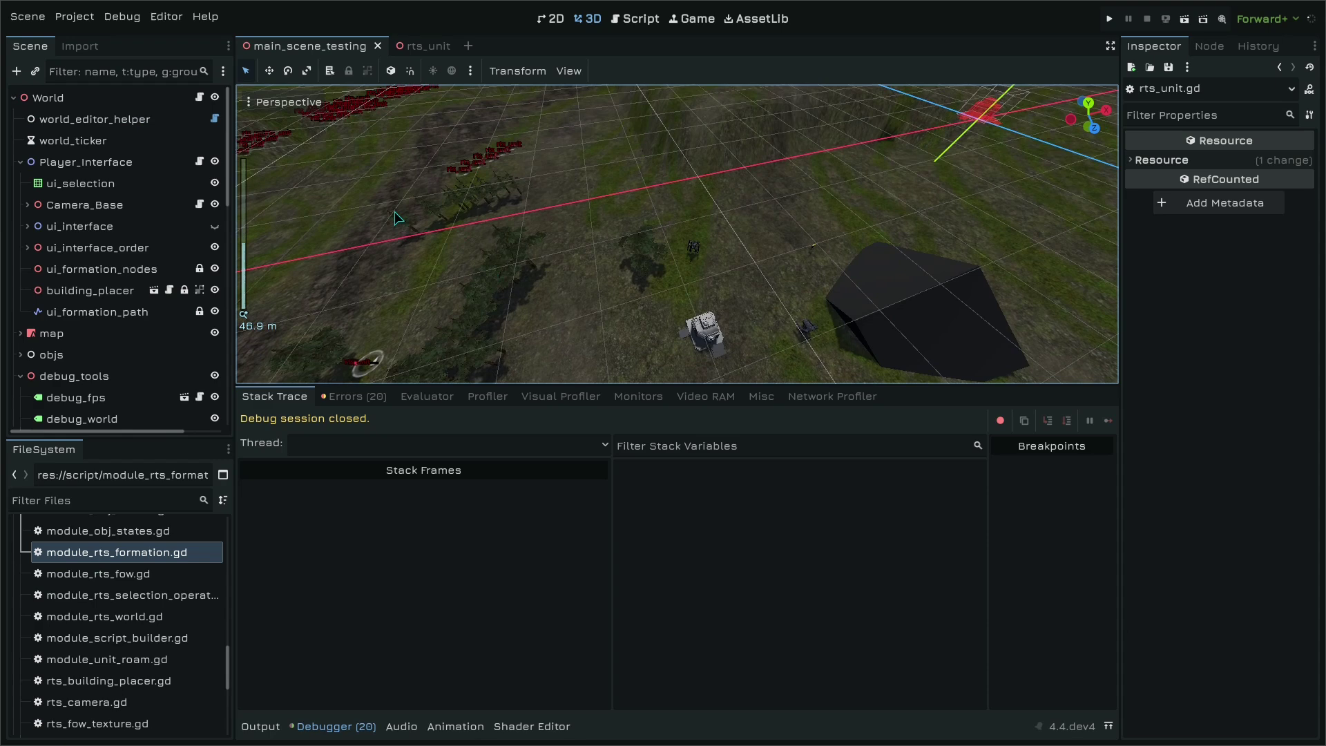
pyautogui.moveTo(593, 254); pyautogui.dragTo(599, 218, button='middle')
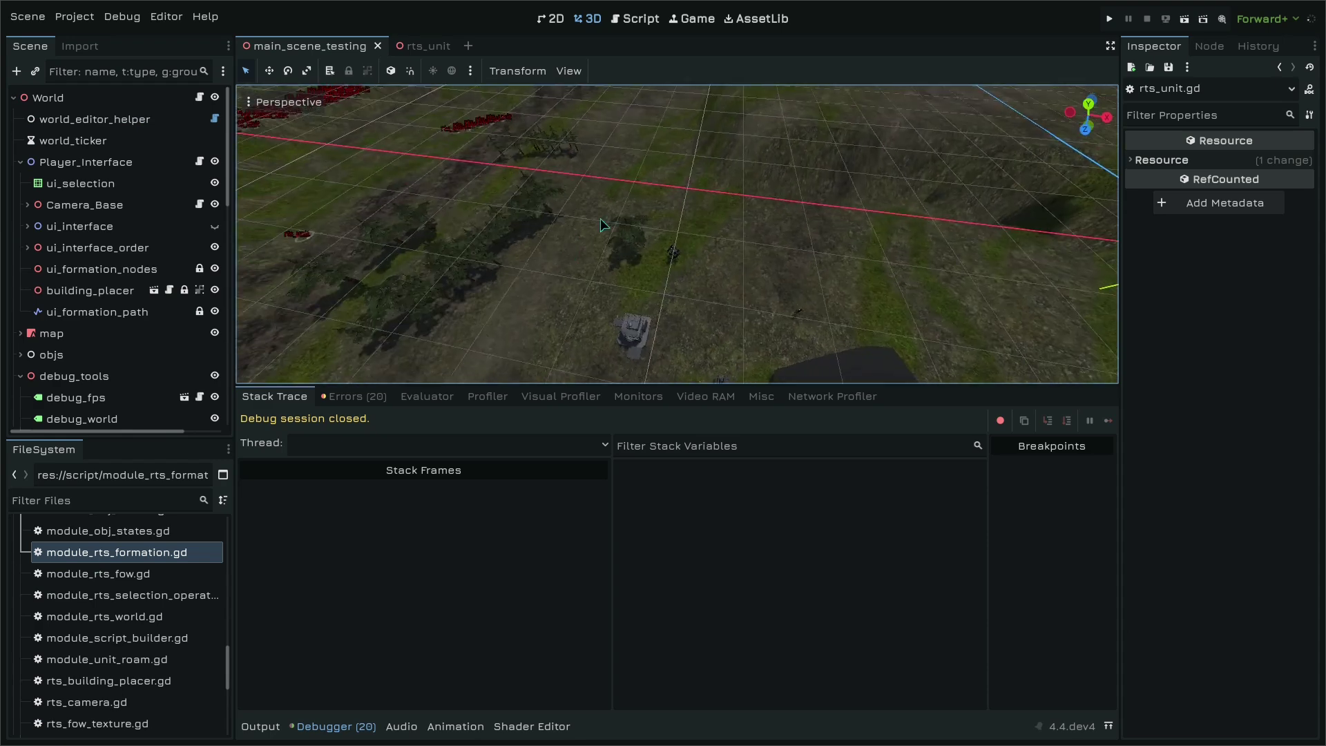
pyautogui.click(262, 725)
pyautogui.moveTo(678, 267); pyautogui.dragTo(658, 219, button='middle')
pyautogui.scroll(-4, 621, 223)
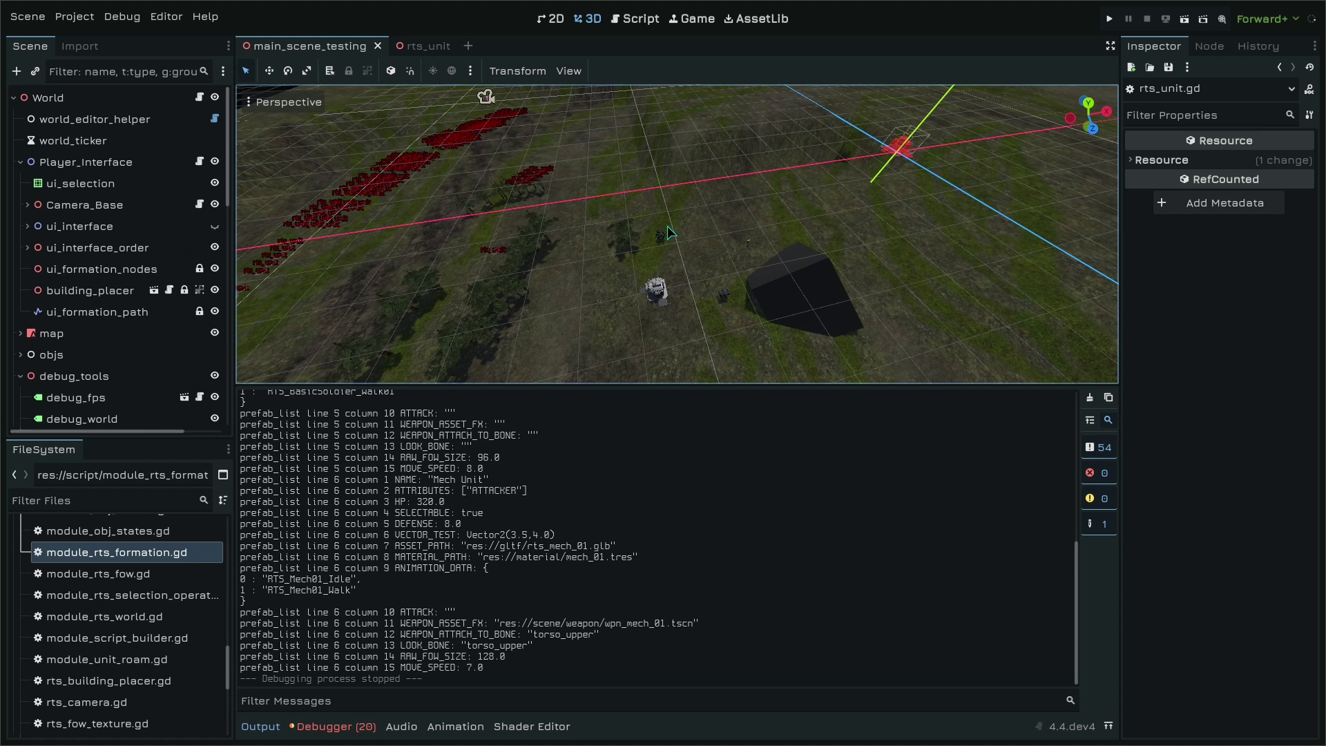
pyautogui.moveTo(667, 226)
pyautogui.mouseDown(button='middle')
pyautogui.moveTo(593, 197)
pyautogui.moveTo(680, 230)
pyautogui.mouseUp(button='middle')
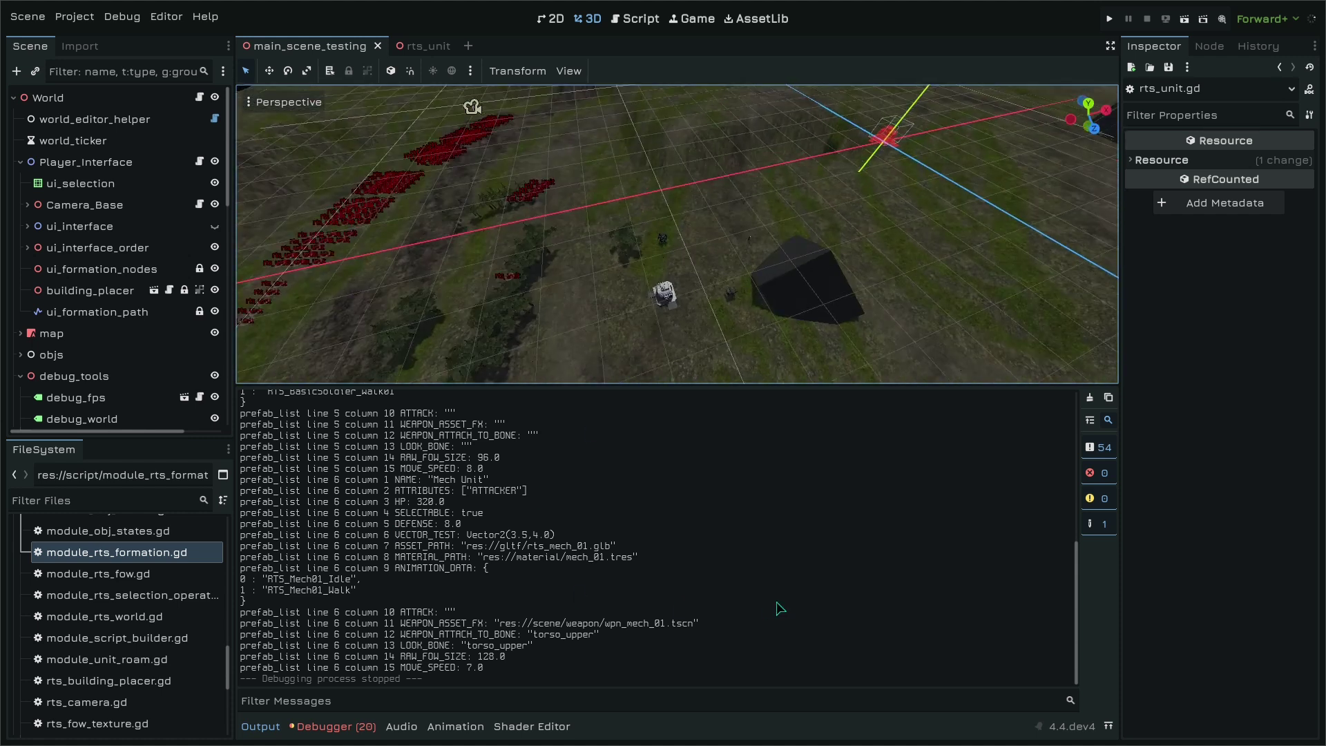
# Examine the prefab_list entries in the output log, highlighting the Mech Unit, Alpha Ghost Soldier and Recruit data
pyautogui.moveTo(690, 666); pyautogui.dragTo(364, 412)
pyautogui.scroll(8, 535, 522)
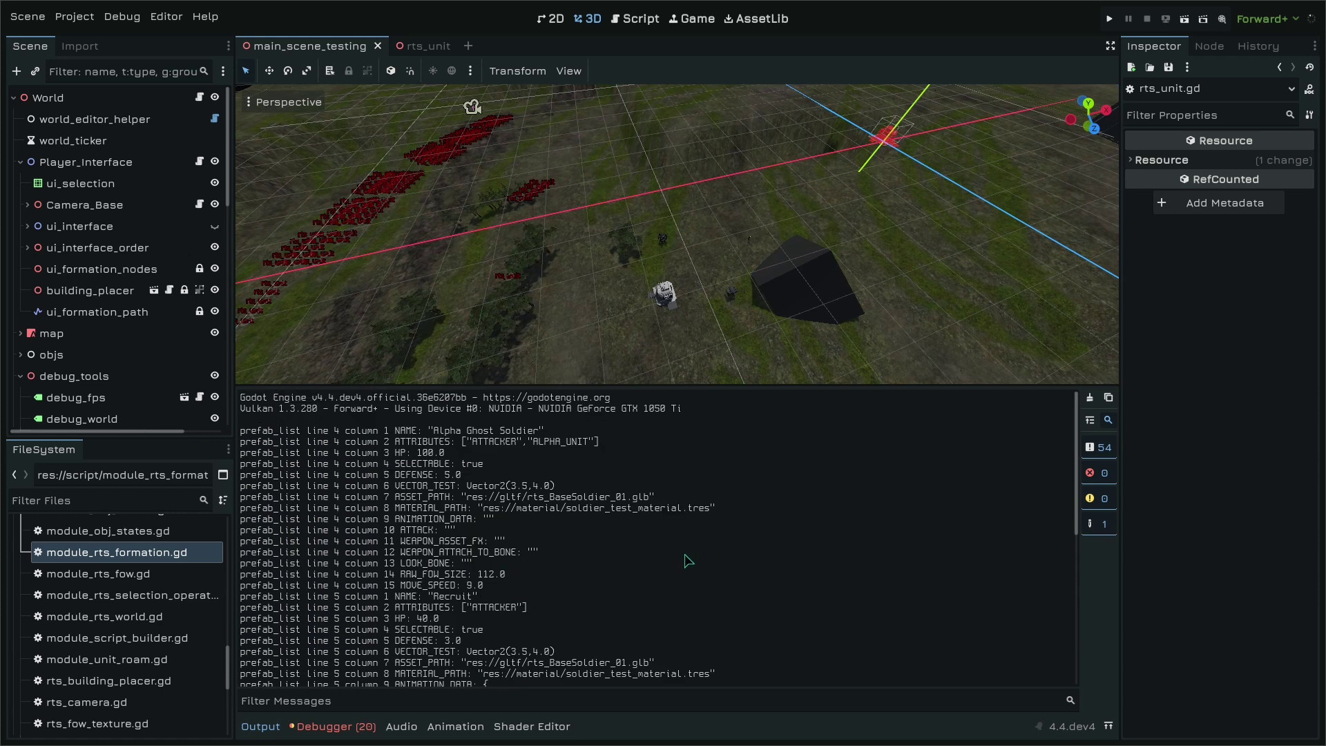
pyautogui.scroll(-1, 662, 584)
pyautogui.moveTo(626, 655); pyautogui.dragTo(350, 426)
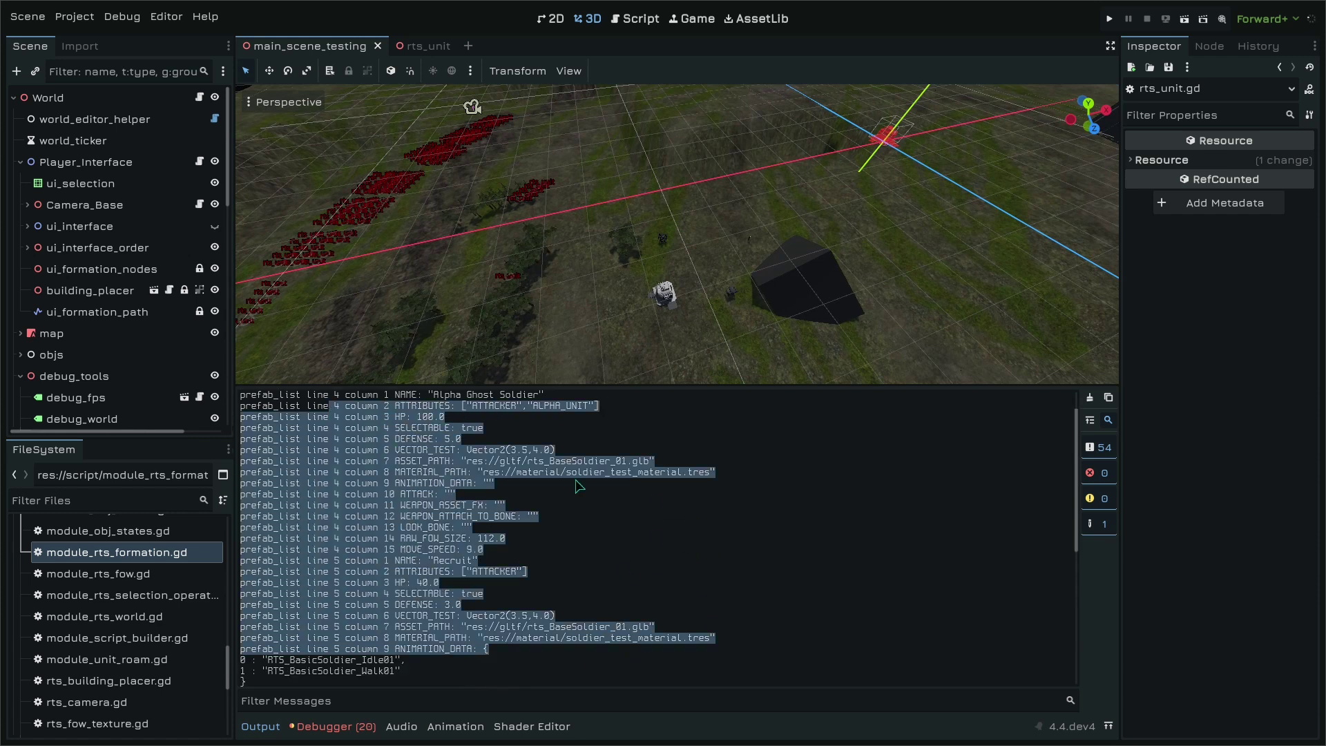
pyautogui.scroll(1, 578, 486)
pyautogui.click(623, 515)
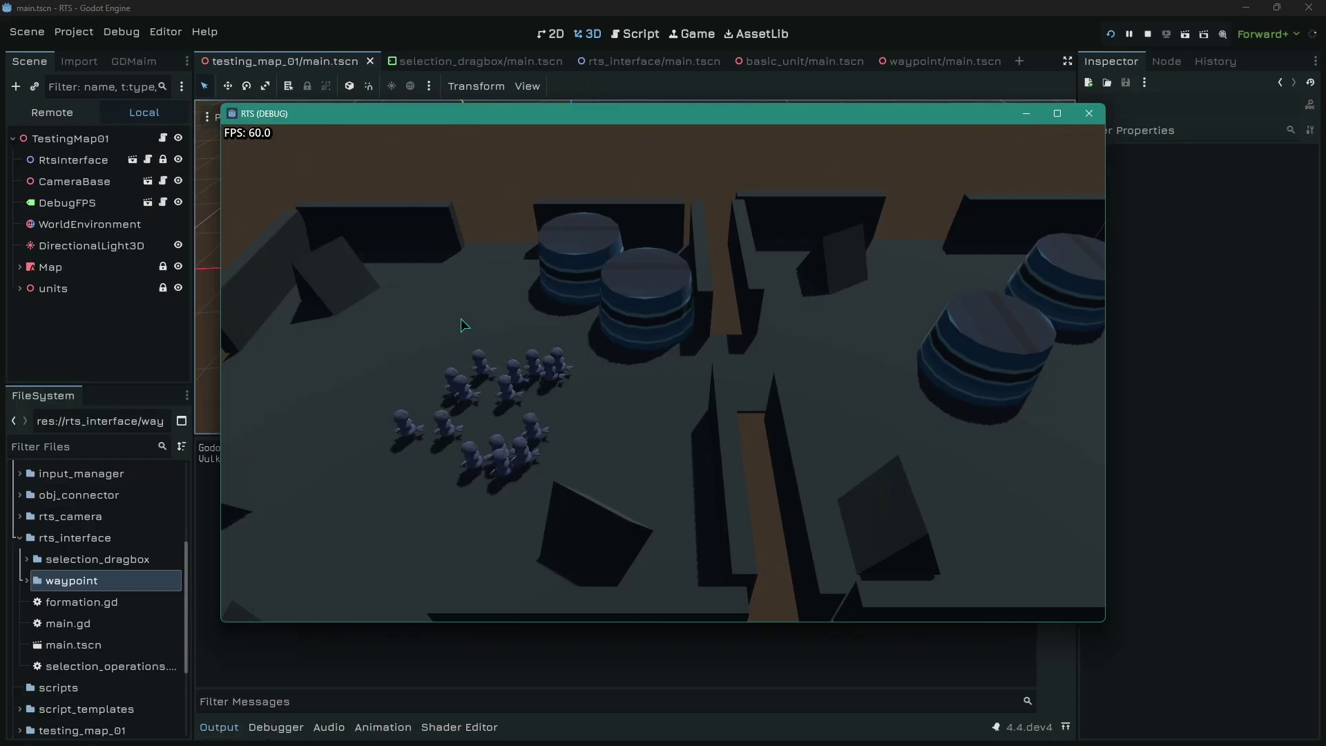
# In the new version's running game, widen the camera view over both rooms and order the units toward the dividing wall
pyautogui.scroll(-1, 882, 420)
pyautogui.scroll(-1, 489, 336)
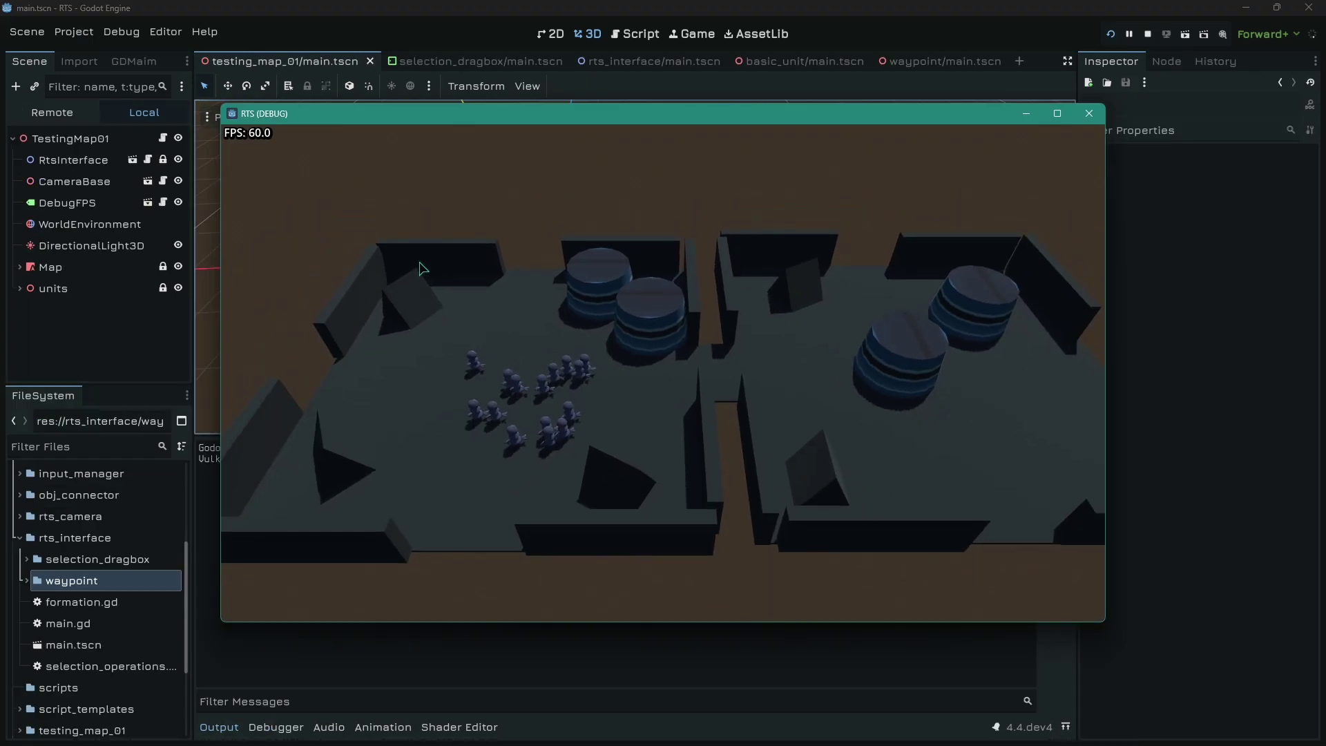
pyautogui.rightClick(636, 399)
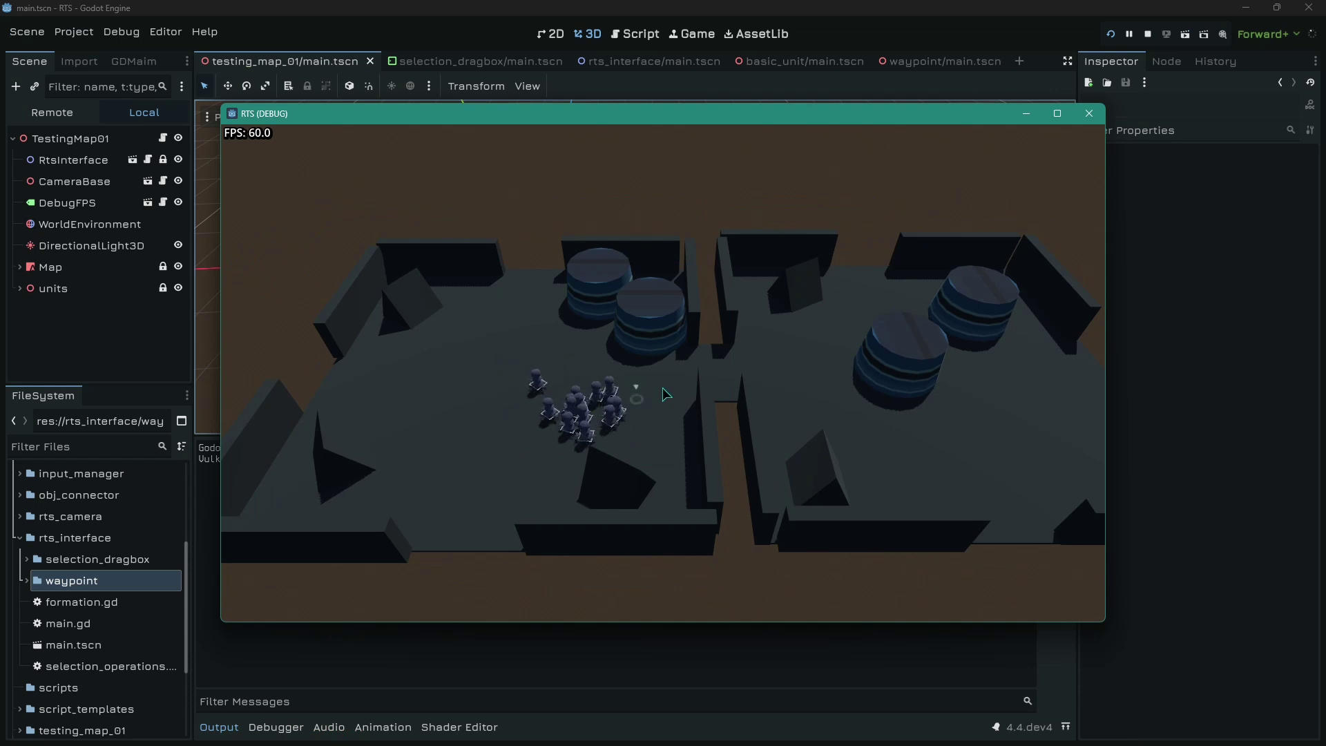
pyautogui.press('w')
pyautogui.press('s')
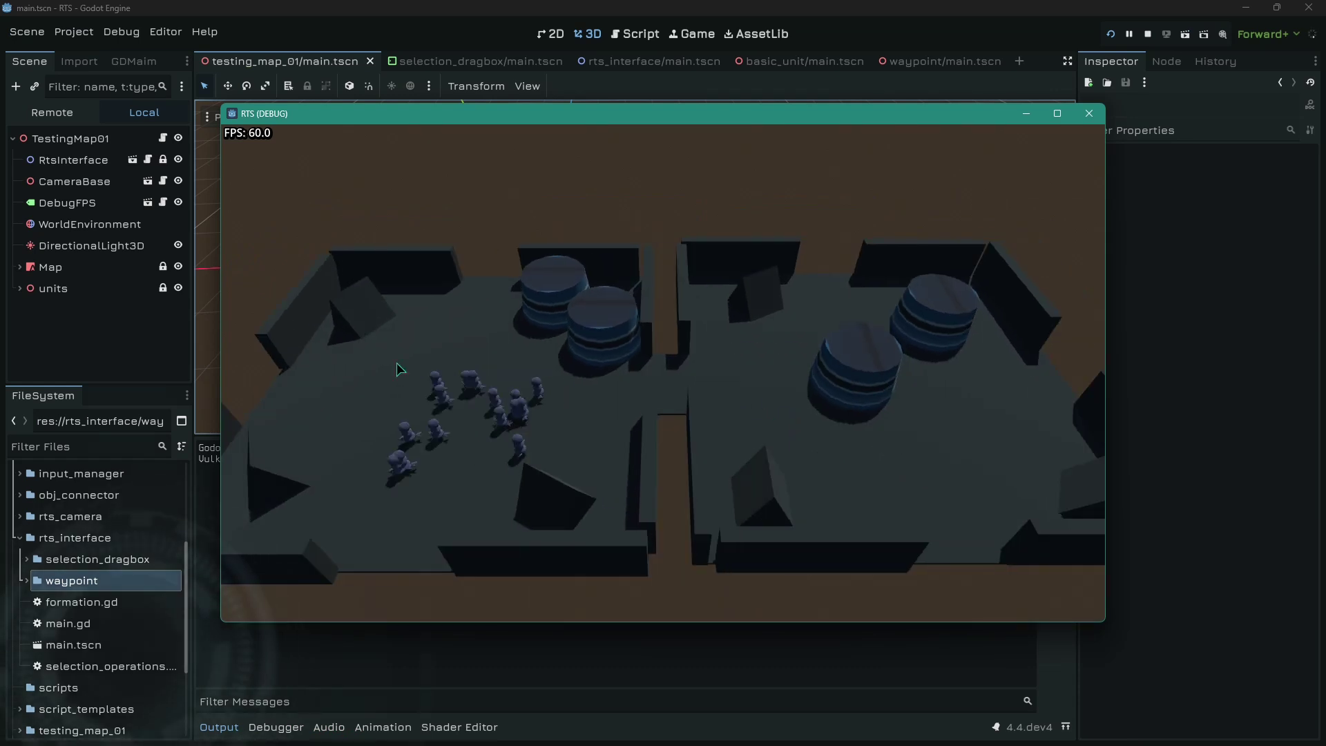
# Box-select the first room's units and order them nearer the dividing wall, and send the rear group into the second room
pyautogui.moveTo(356, 327); pyautogui.dragTo(582, 489)
pyautogui.rightClick(573, 422)
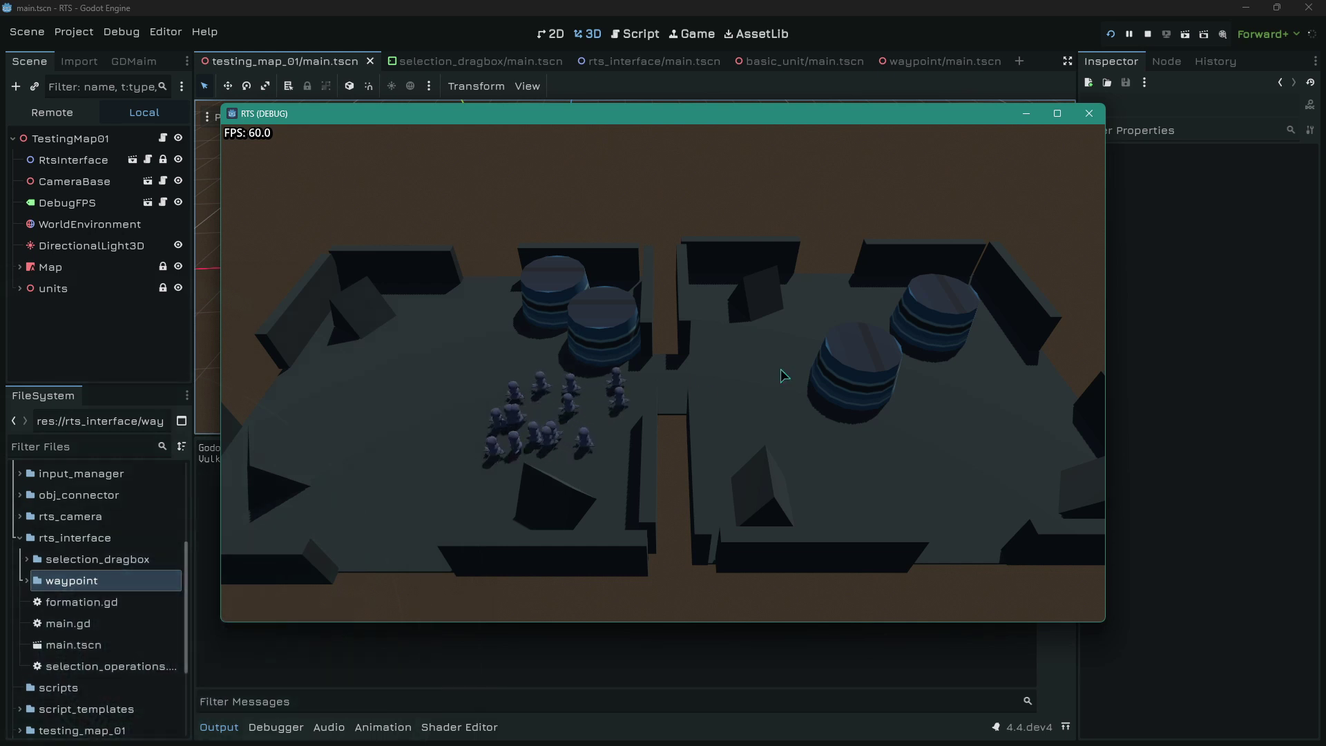
pyautogui.moveTo(445, 332); pyautogui.dragTo(562, 484)
pyautogui.rightClick(769, 396)
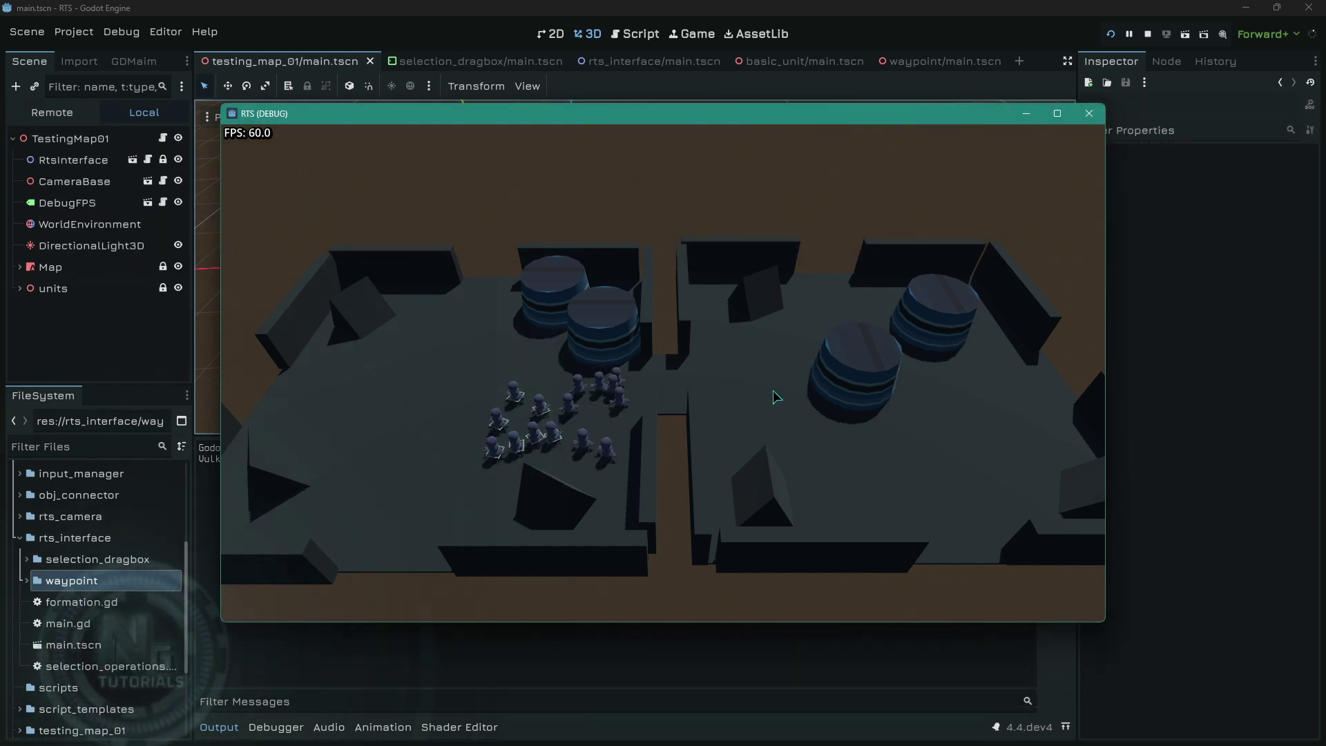
pyautogui.scroll(-2, 768, 395)
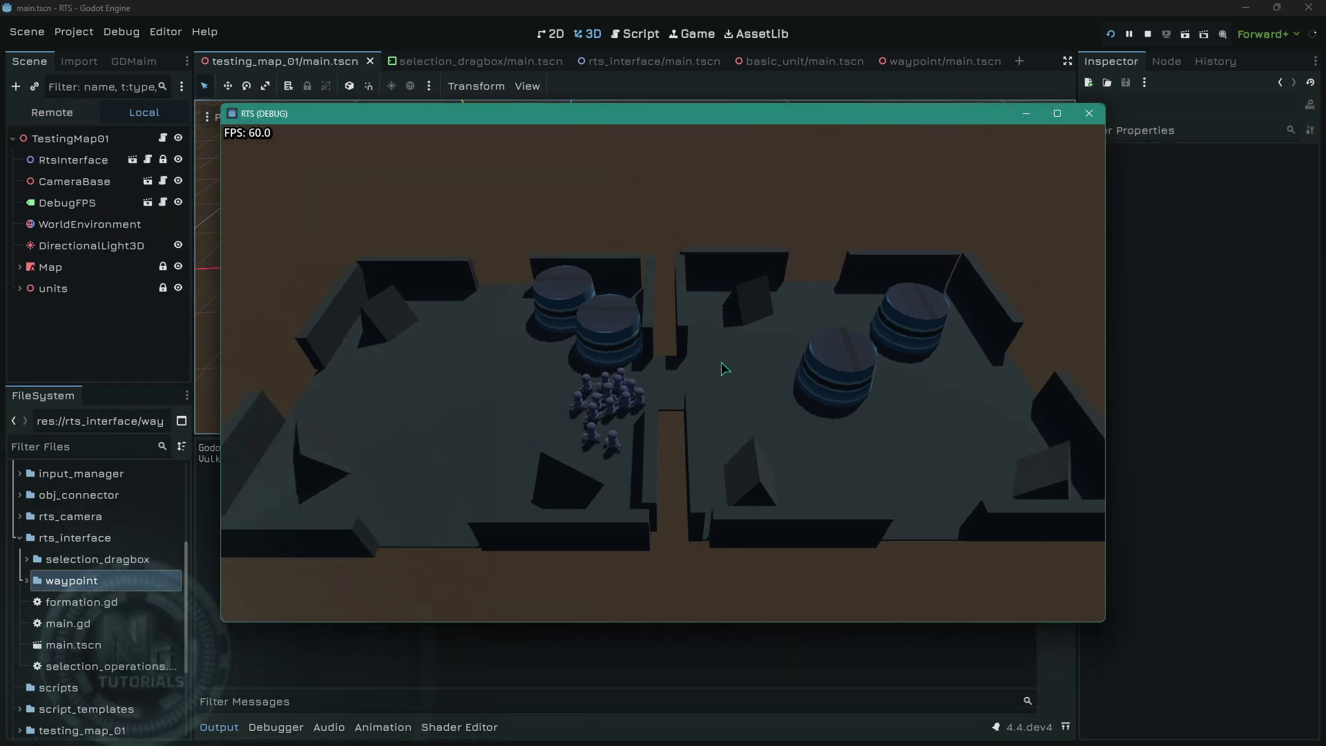
pyautogui.press('d')
pyautogui.scroll(2, 685, 346)
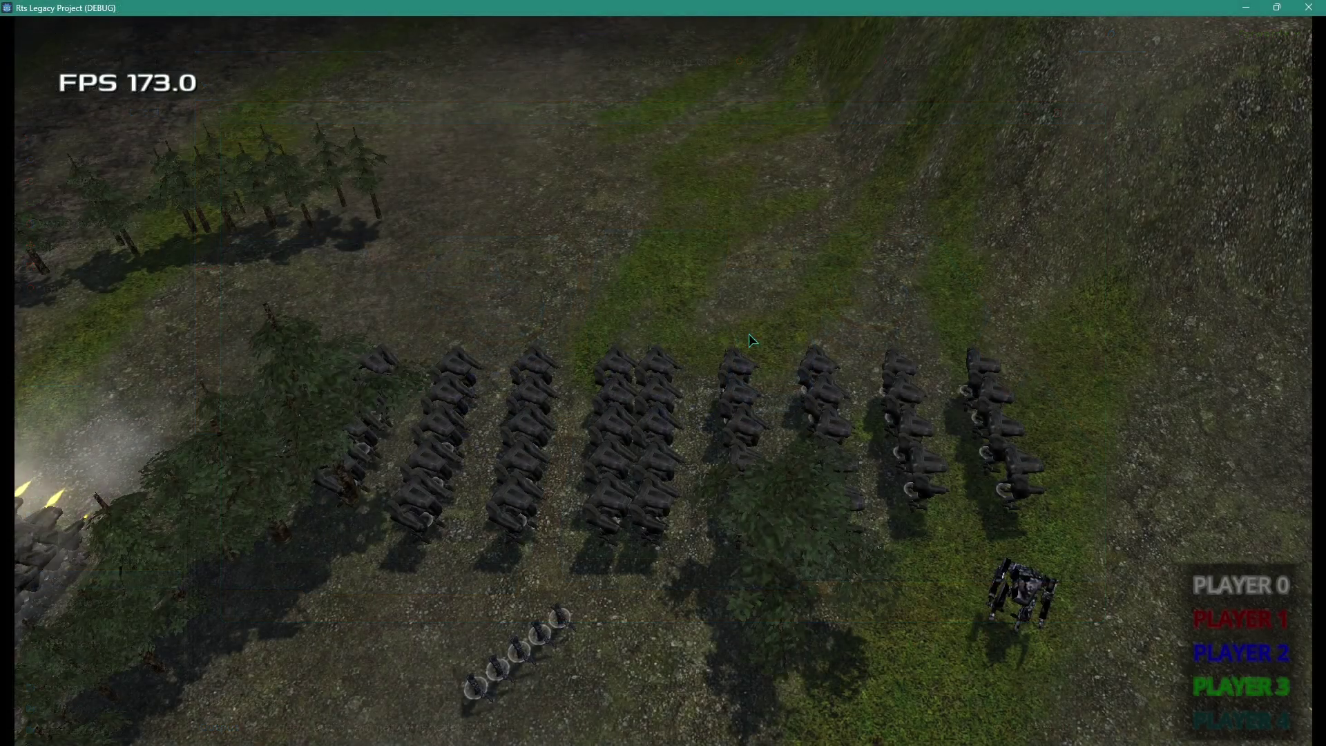
# In the legacy project's running game, shape the selected vehicles' wide formation into a narrow, deep block
pyautogui.press('d')
pyautogui.rightClick(561, 290)
pyautogui.rightClick(612, 289)
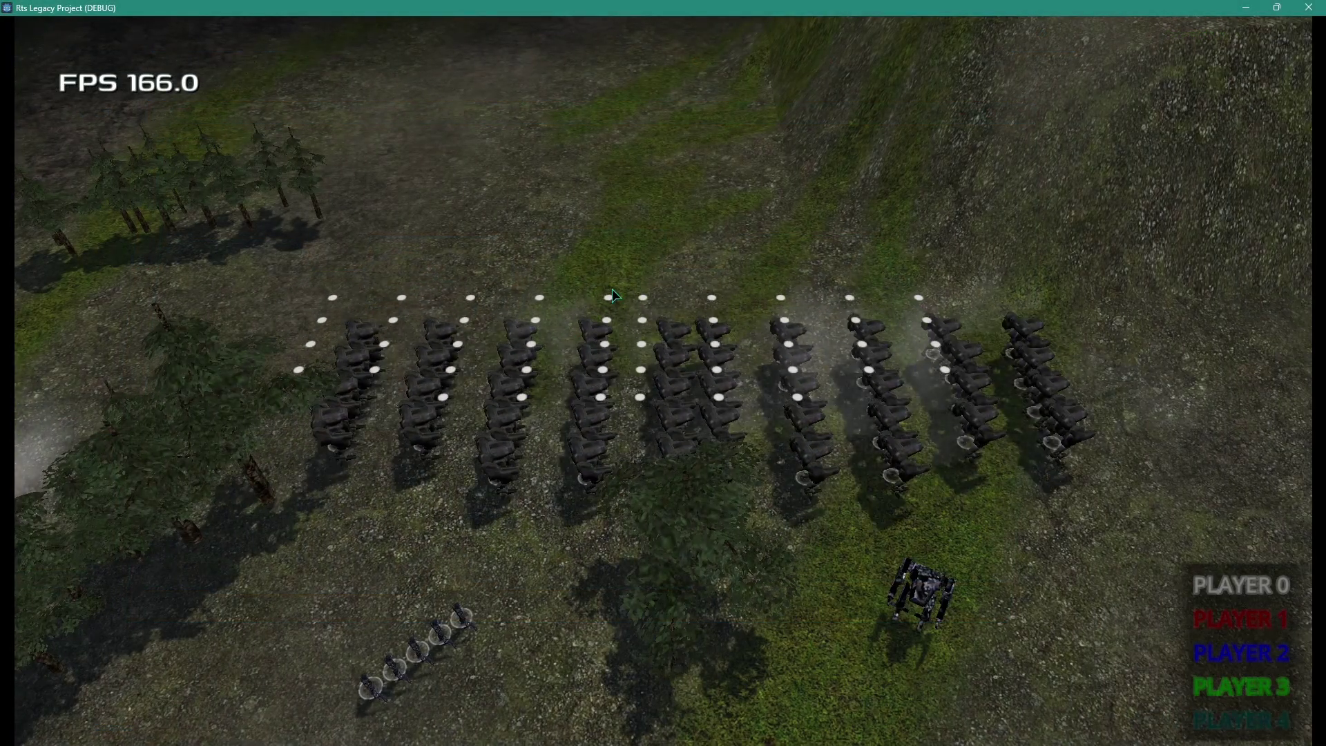
pyautogui.moveTo(612, 288); pyautogui.dragTo(703, 324, button='right')
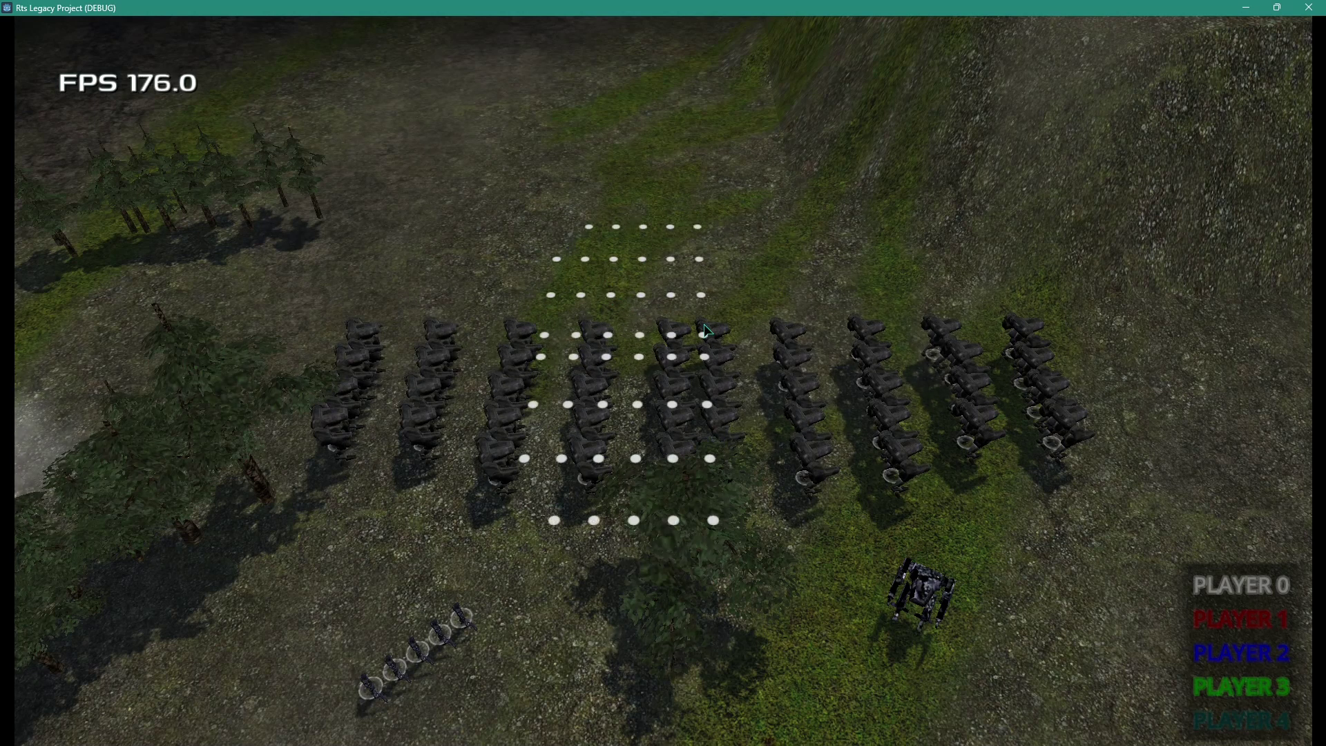
pyautogui.scroll(-3, 704, 324)
pyautogui.moveTo(707, 336); pyautogui.dragTo(707, 336, button='right')
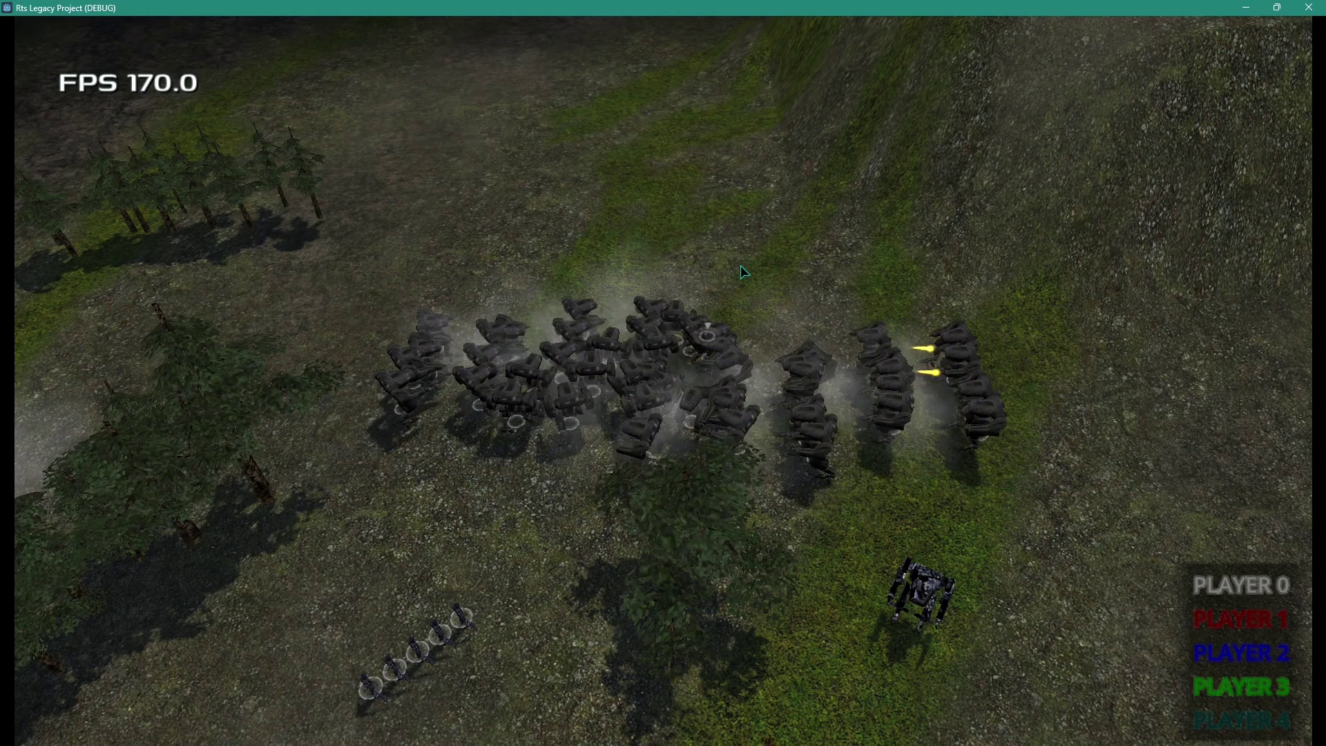
# Follow the moving vehicles, box-select the whole block and order it toward the open ground near the lone soldier
pyautogui.press('d')
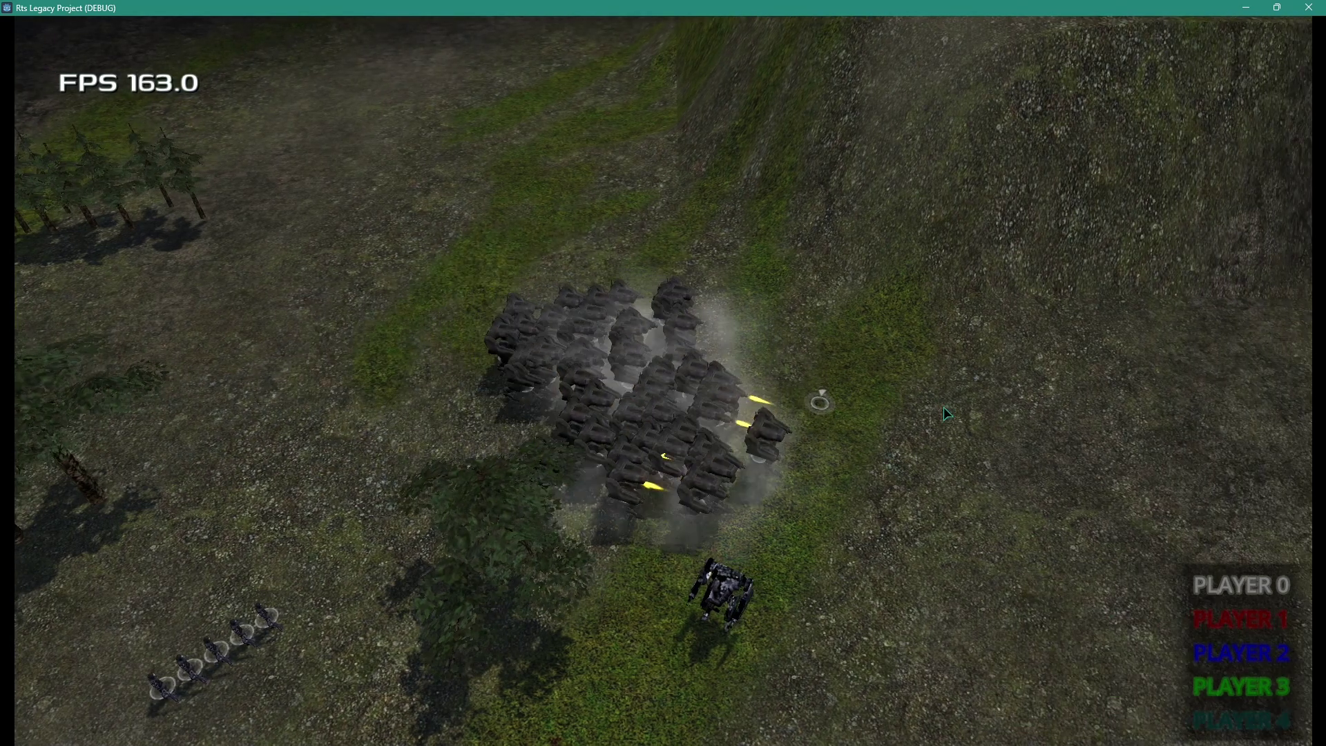
pyautogui.press('s')
pyautogui.press('d')
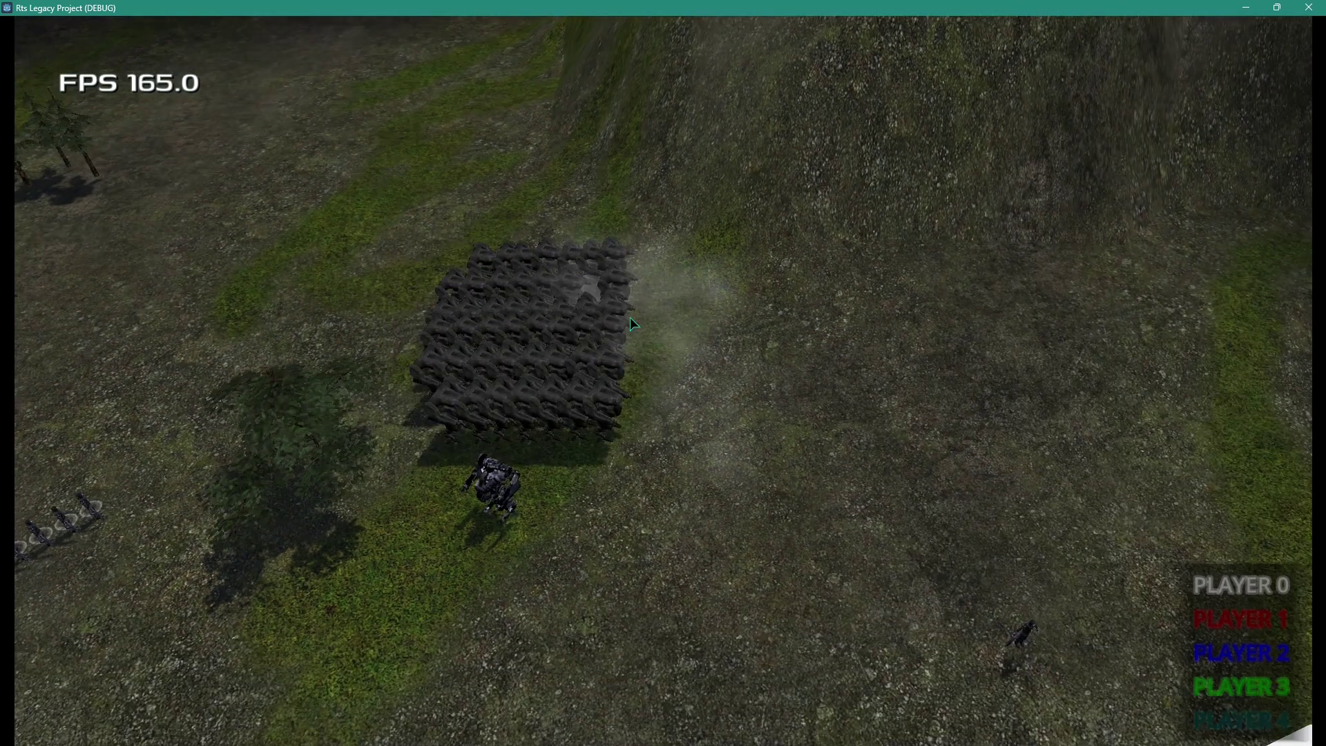
pyautogui.moveTo(292, 194); pyautogui.dragTo(717, 474)
pyautogui.rightClick(768, 451)
pyautogui.press('Down')
pyautogui.press('Left')
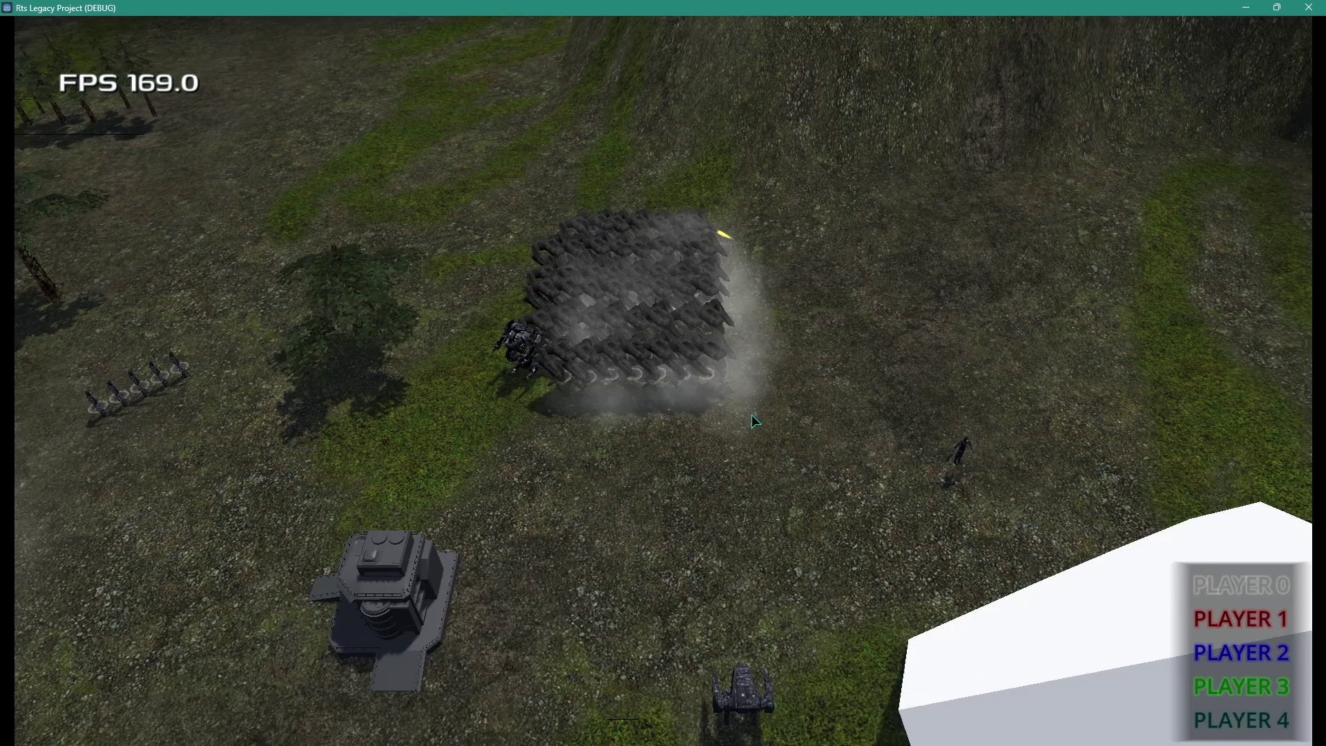
# Order the vehicle block to the ground between the base building and the large white block
pyautogui.scroll(-2, 752, 415)
pyautogui.press('s')
pyautogui.press('d')
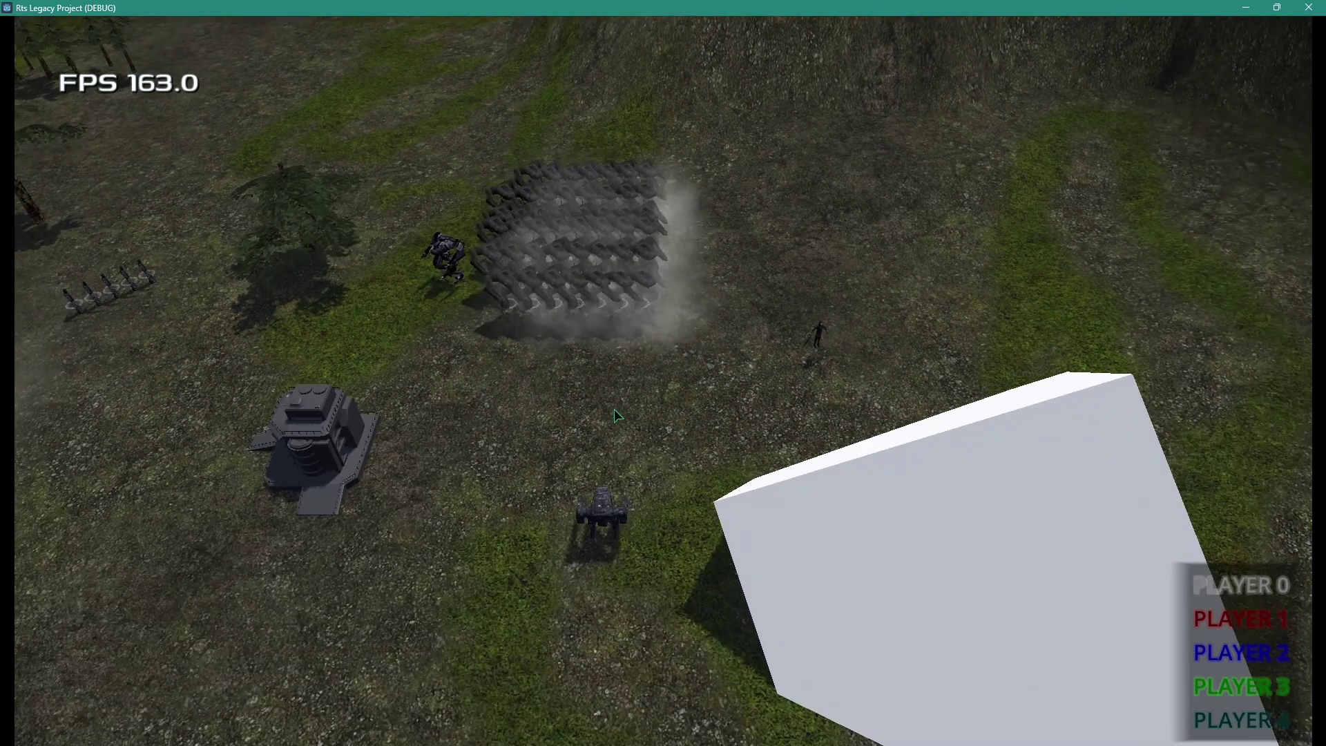
pyautogui.rightClick(614, 394)
pyautogui.scroll(-3, 669, 240)
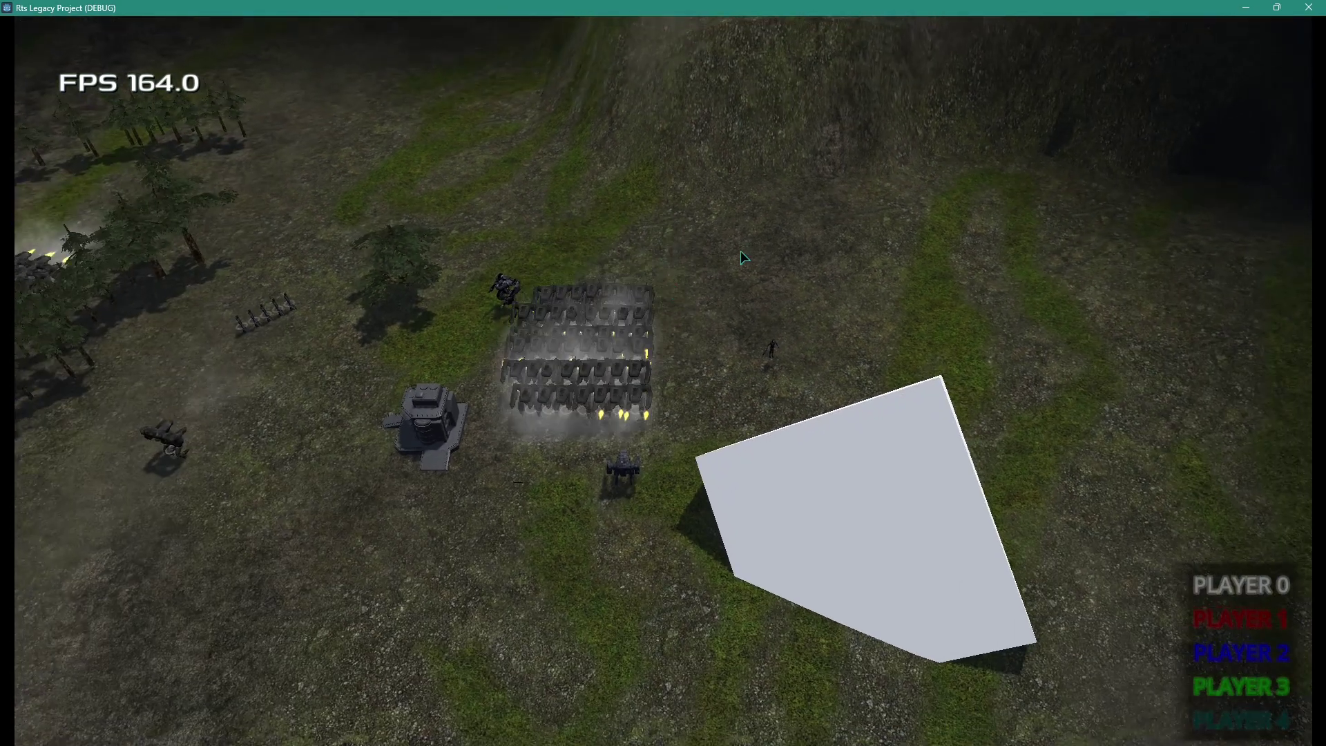
pyautogui.scroll(-3, 536, 273)
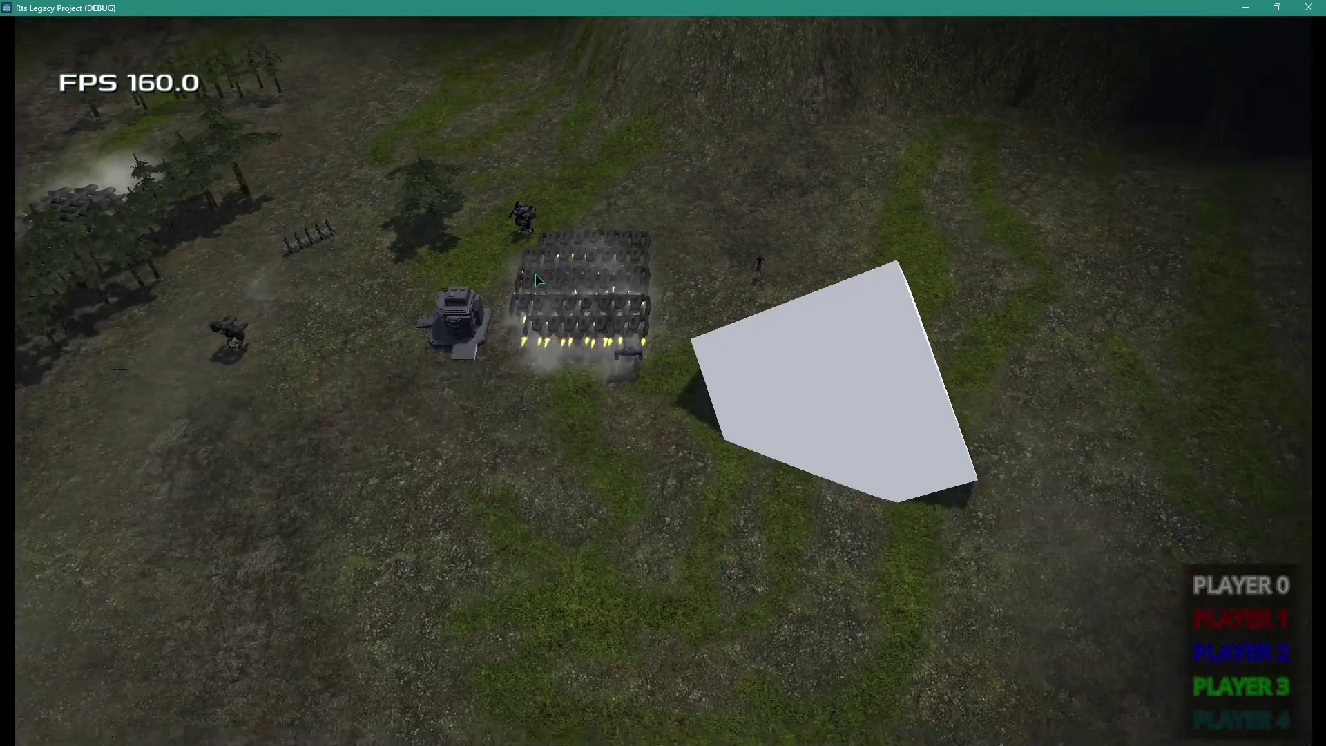
# Send part of the vehicle block away from the rest to the open ground beyond the base building
pyautogui.scroll(2, 467, 359)
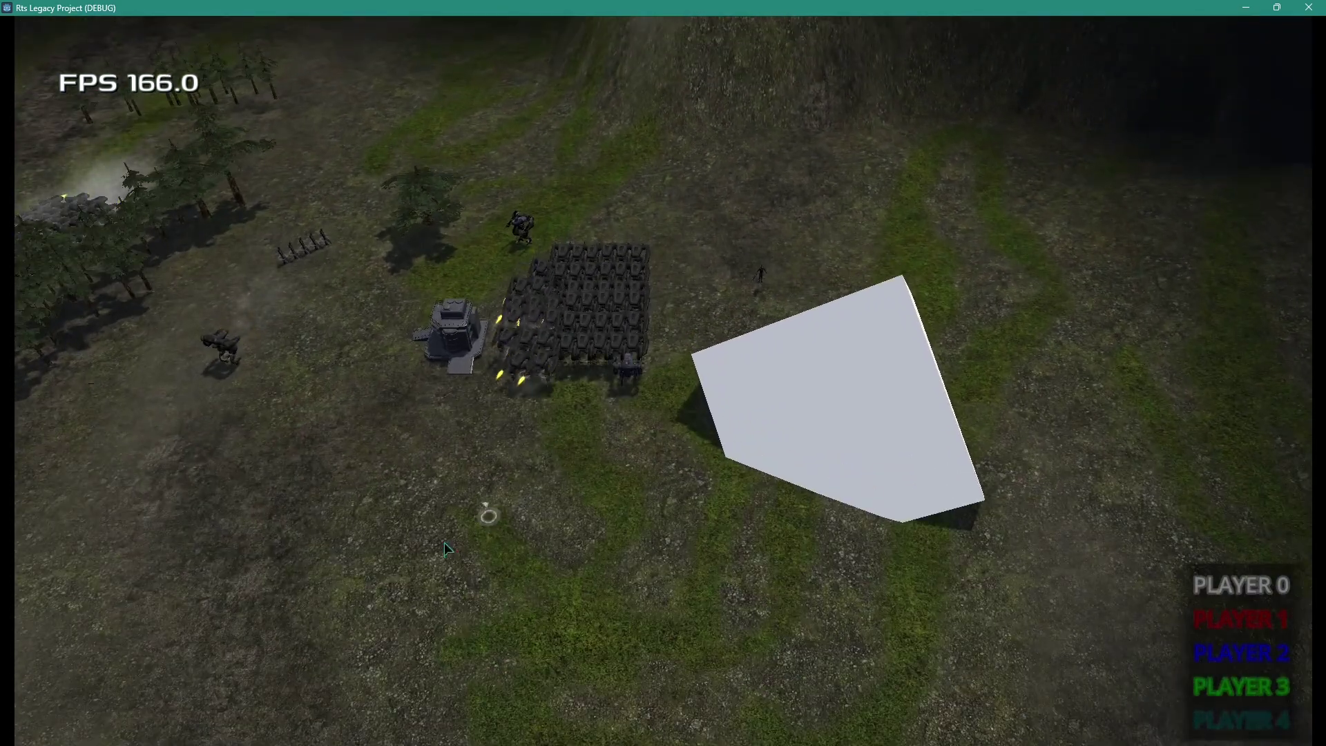
pyautogui.rightClick(373, 554)
pyautogui.rightClick(373, 386)
# Move the camera around the battlefield to examine the separate vehicle groups, the tree line and the base building
pyautogui.press('a')
pyautogui.press('s')
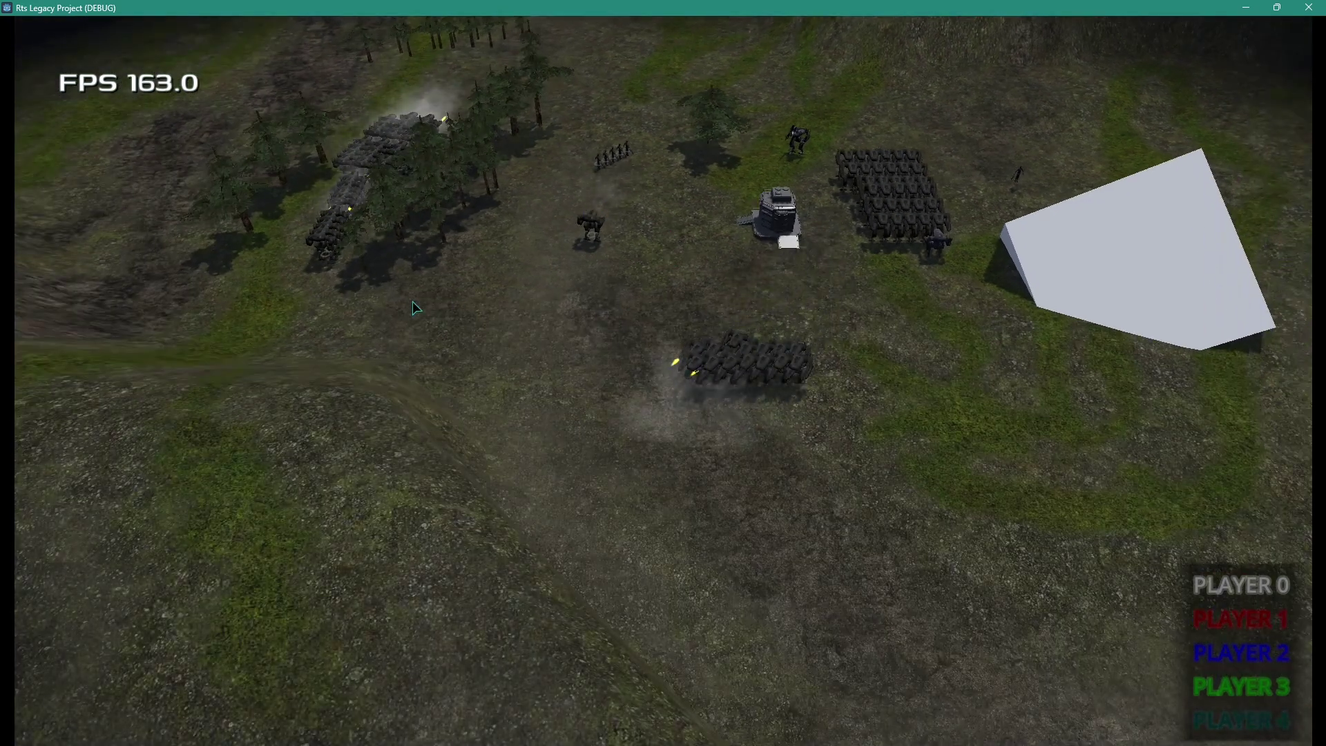
pyautogui.press('w')
pyautogui.press('a')
pyautogui.press('s')
pyautogui.press('w')
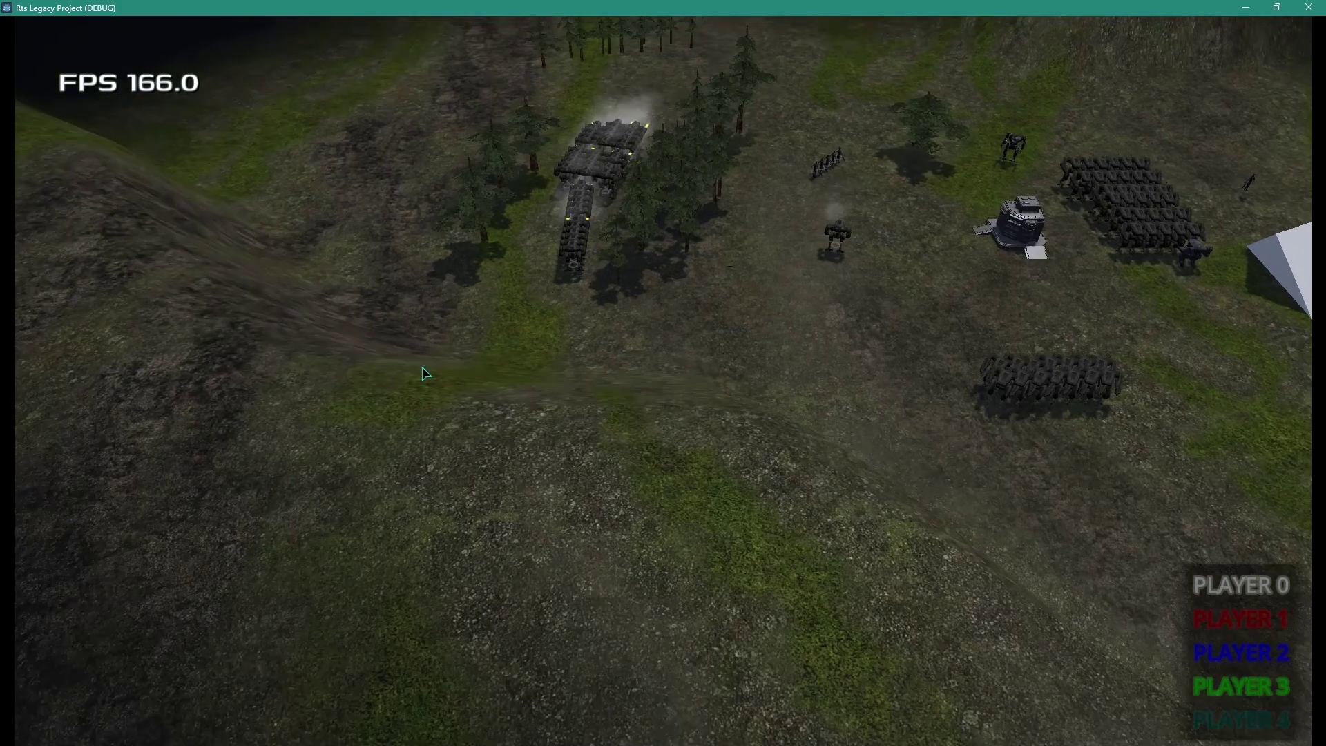
pyautogui.press('w')
pyautogui.press('d')
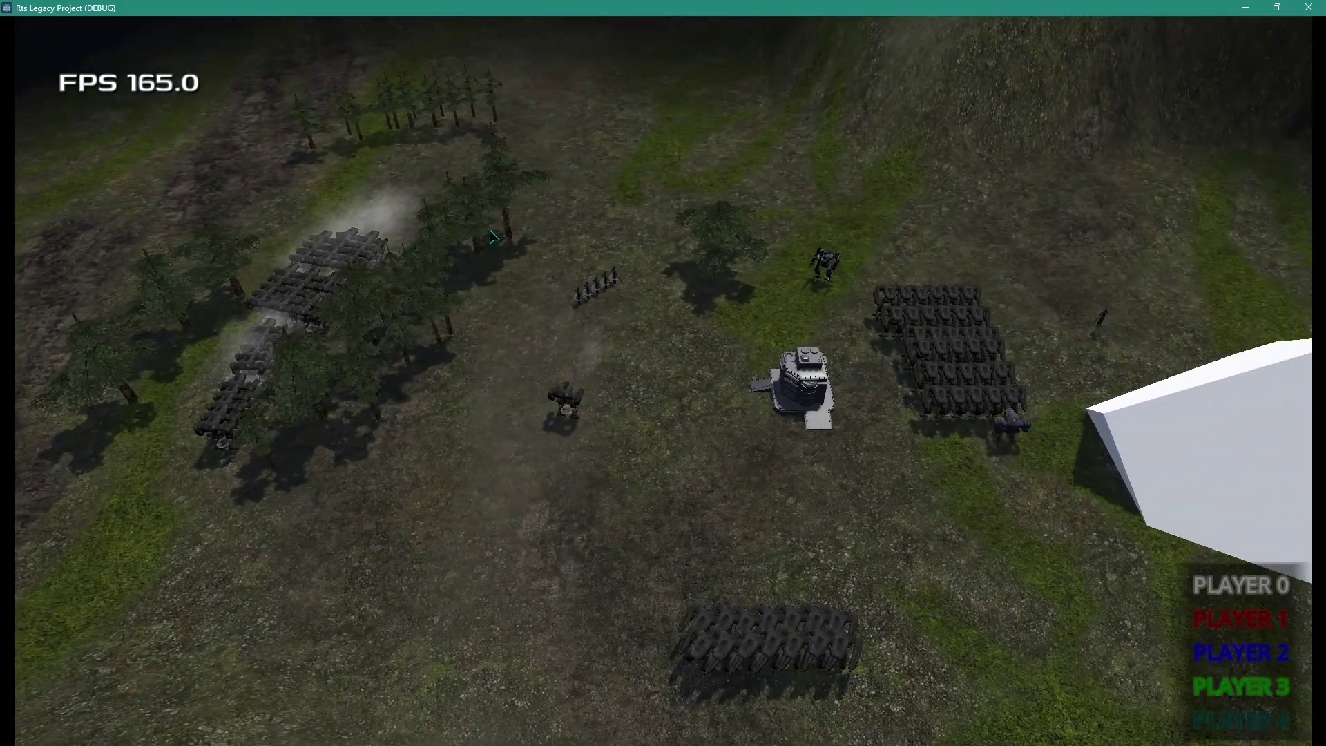
pyautogui.press('d')
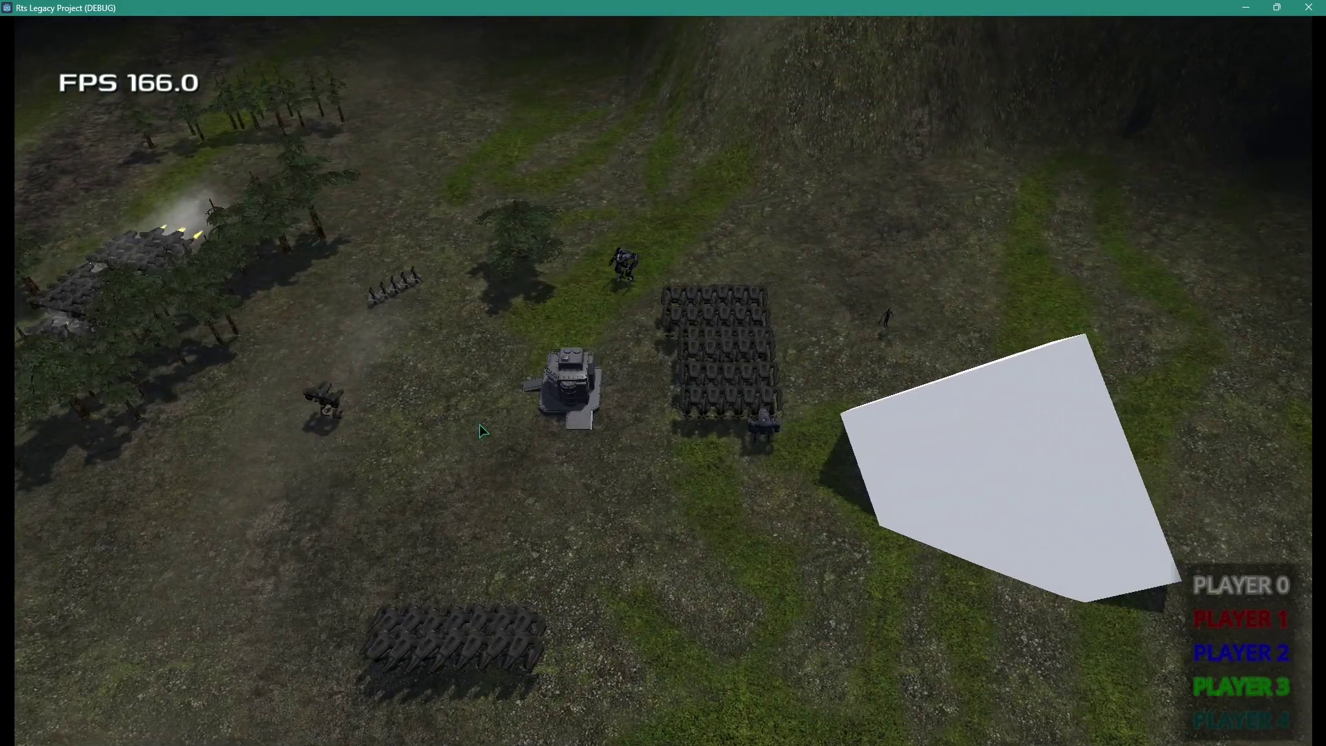
# Order the detached vehicle block to the open ground just beside it
pyautogui.press('s')
pyautogui.press('a')
pyautogui.scroll(3, 466, 422)
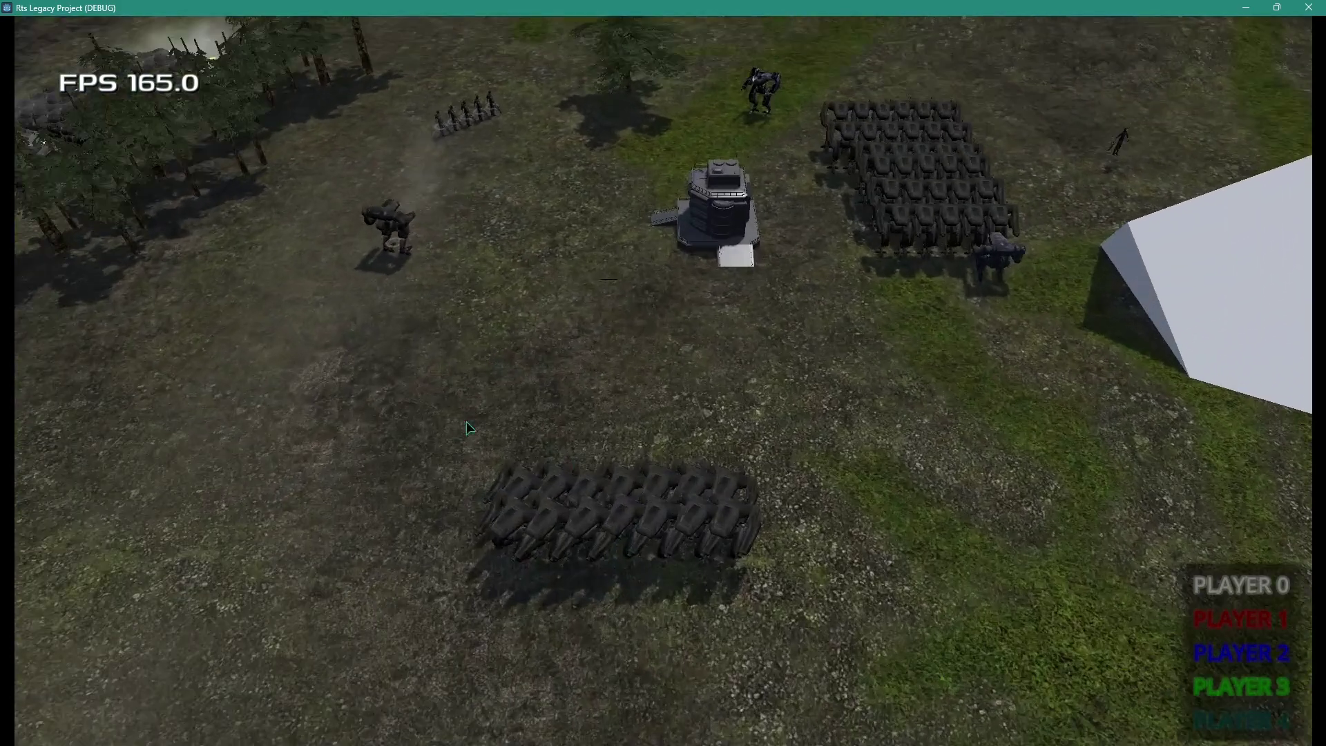
pyautogui.rightClick(438, 511)
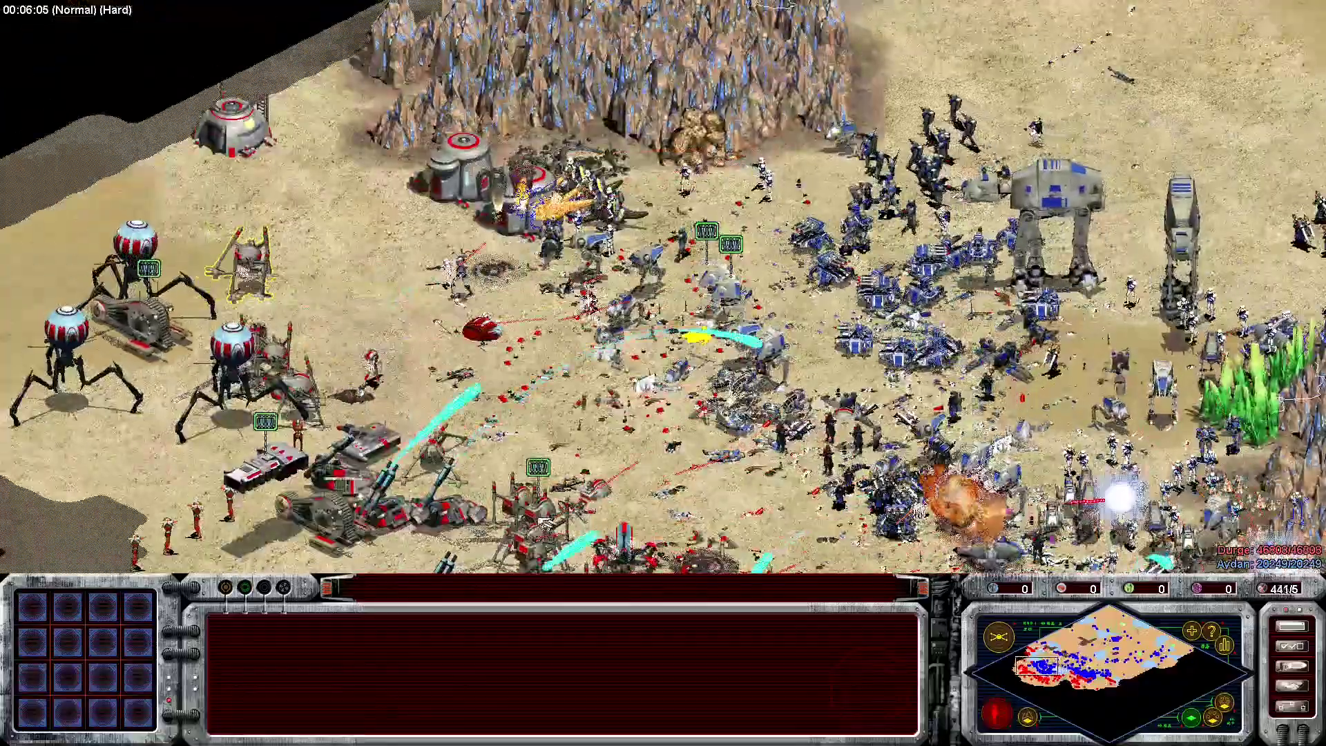
# In Star Wars Galactic Battlegrounds, survey the desert battle between the red and blue armies and the green army's assault on the yellow base
pyautogui.press('Down')
pyautogui.press('Right')
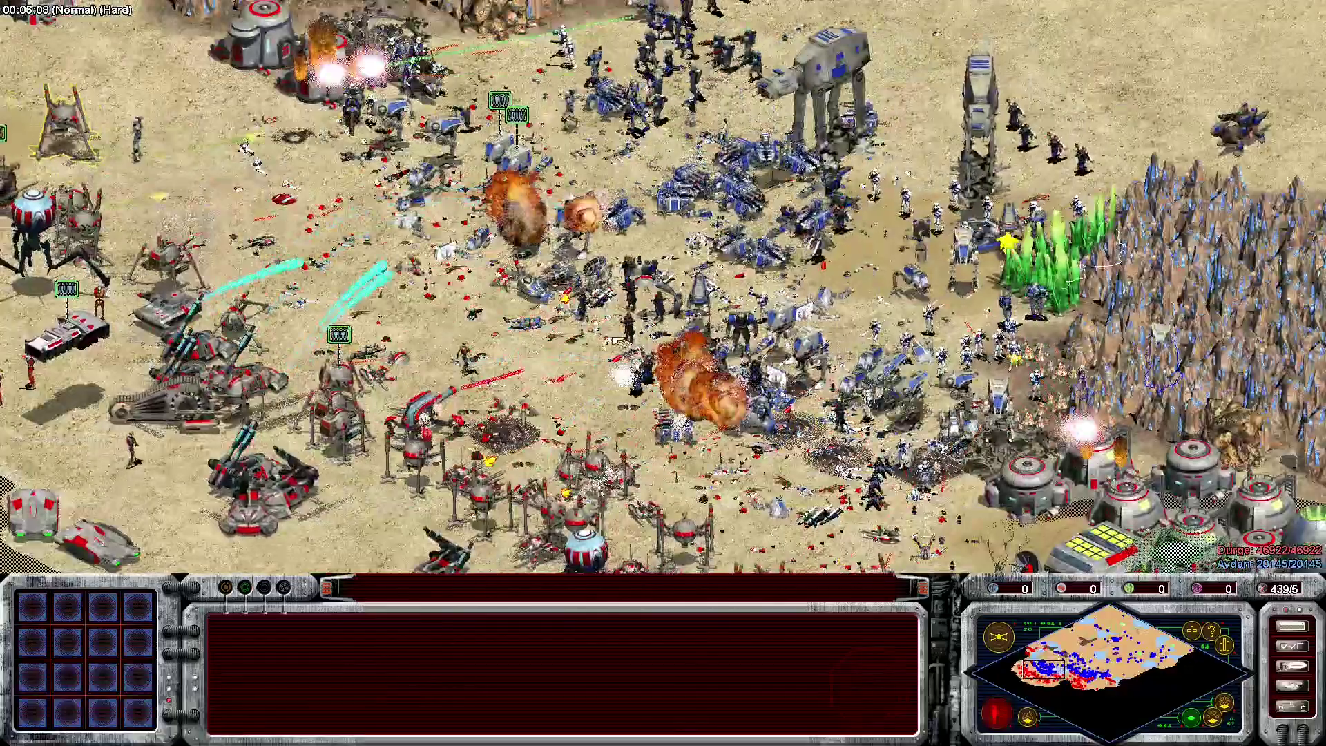
pyautogui.press('Left')
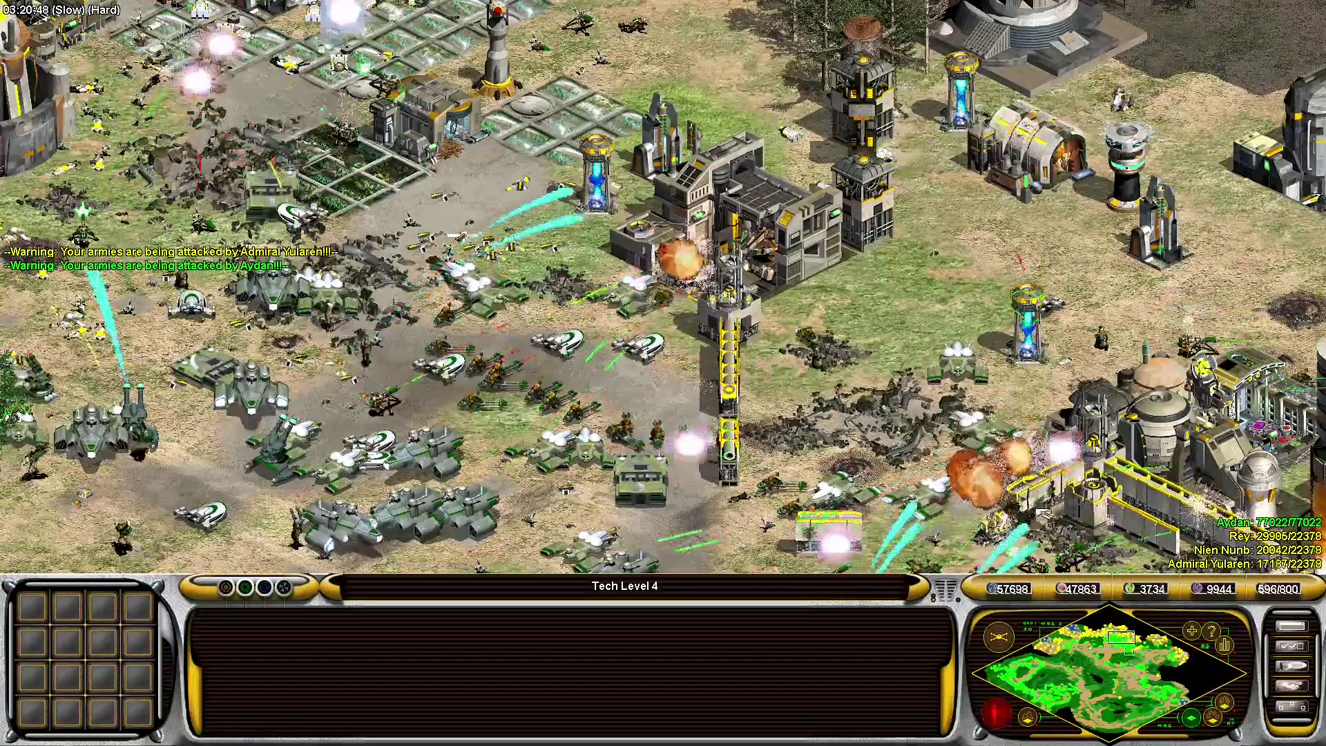
pyautogui.press('Right')
pyautogui.press('Down')
pyautogui.press('Right')
pyautogui.press('Down')
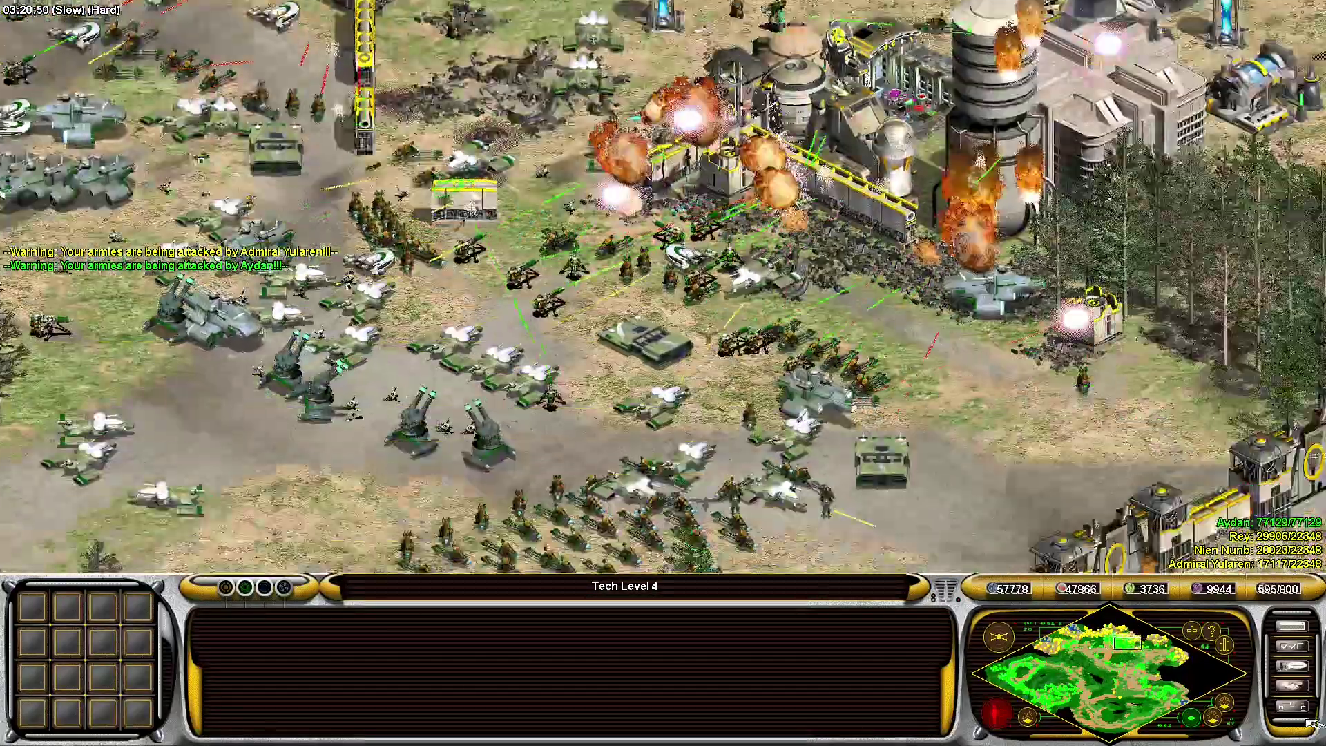
# Go to the green home base, select the Troop Center and create several batches of Adv Mounted Troopers
pyautogui.click(1155, 682)
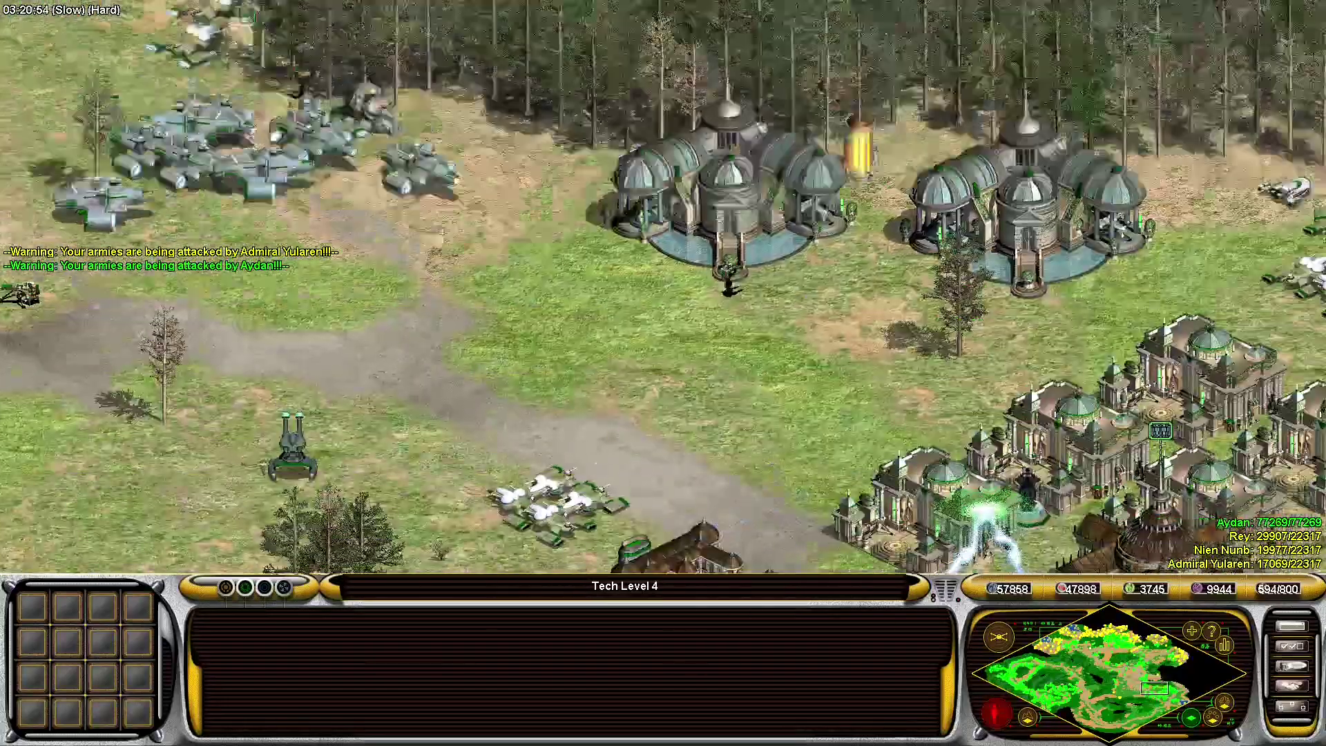
pyautogui.press('Right')
pyautogui.press('Down')
pyautogui.press('1')
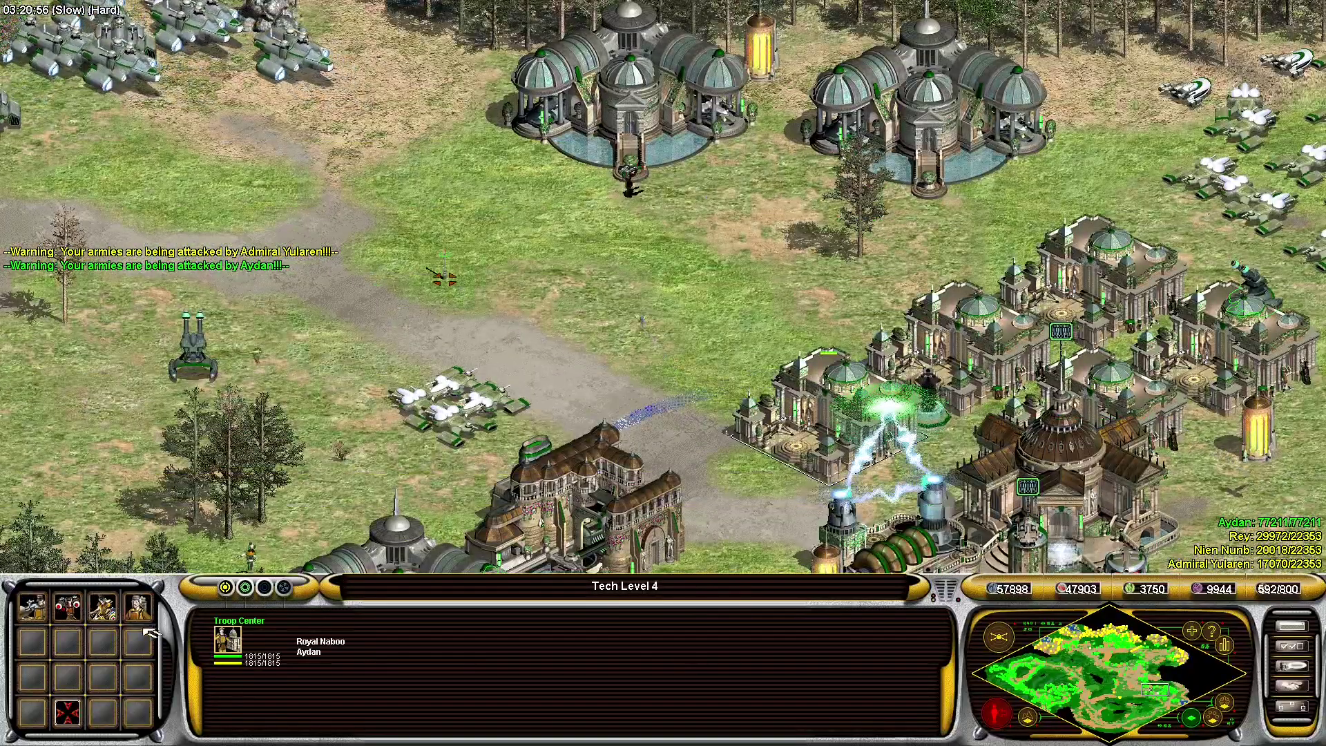
pyautogui.keyDown('shift'); pyautogui.click(103, 606); pyautogui.keyUp('shift')
pyautogui.keyDown('shift'); pyautogui.click(102, 607); pyautogui.keyUp('shift')
pyautogui.keyDown('shift'); pyautogui.click(103, 606); pyautogui.keyUp('shift')
pyautogui.keyDown('shift'); pyautogui.click(102, 606); pyautogui.keyUp('shift')
pyautogui.keyDown('shift'); pyautogui.click(103, 607); pyautogui.keyUp('shift')
pyautogui.keyDown('shift'); pyautogui.click(102, 606); pyautogui.keyUp('shift')
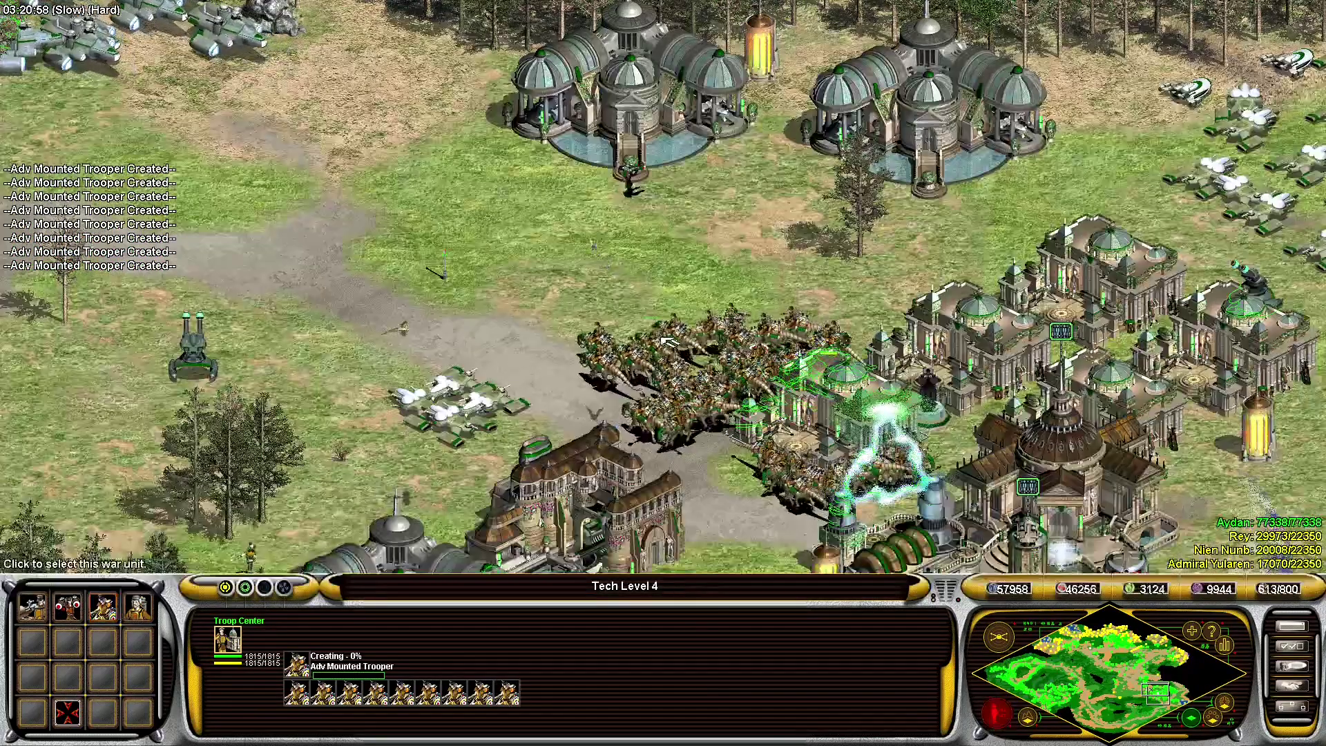
# Select all the new Adv Mounted Troopers, send them toward the enemy area at the map's northern edge and put them in Staggered Formation
pyautogui.doubleClick(667, 341)
pyautogui.click(1107, 619)
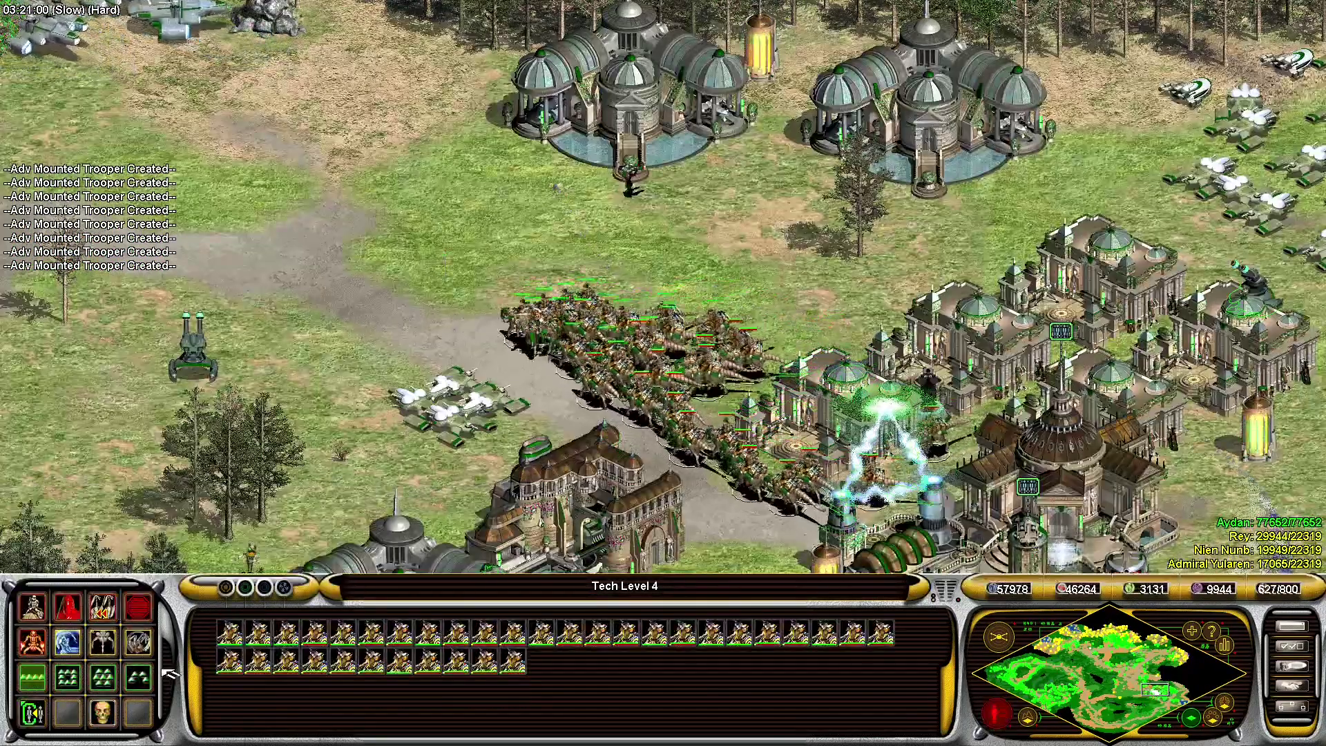
pyautogui.click(103, 677)
# Create several batches of Grenade Troopers at the Troop Center and select all of the new ones
pyautogui.press('1')
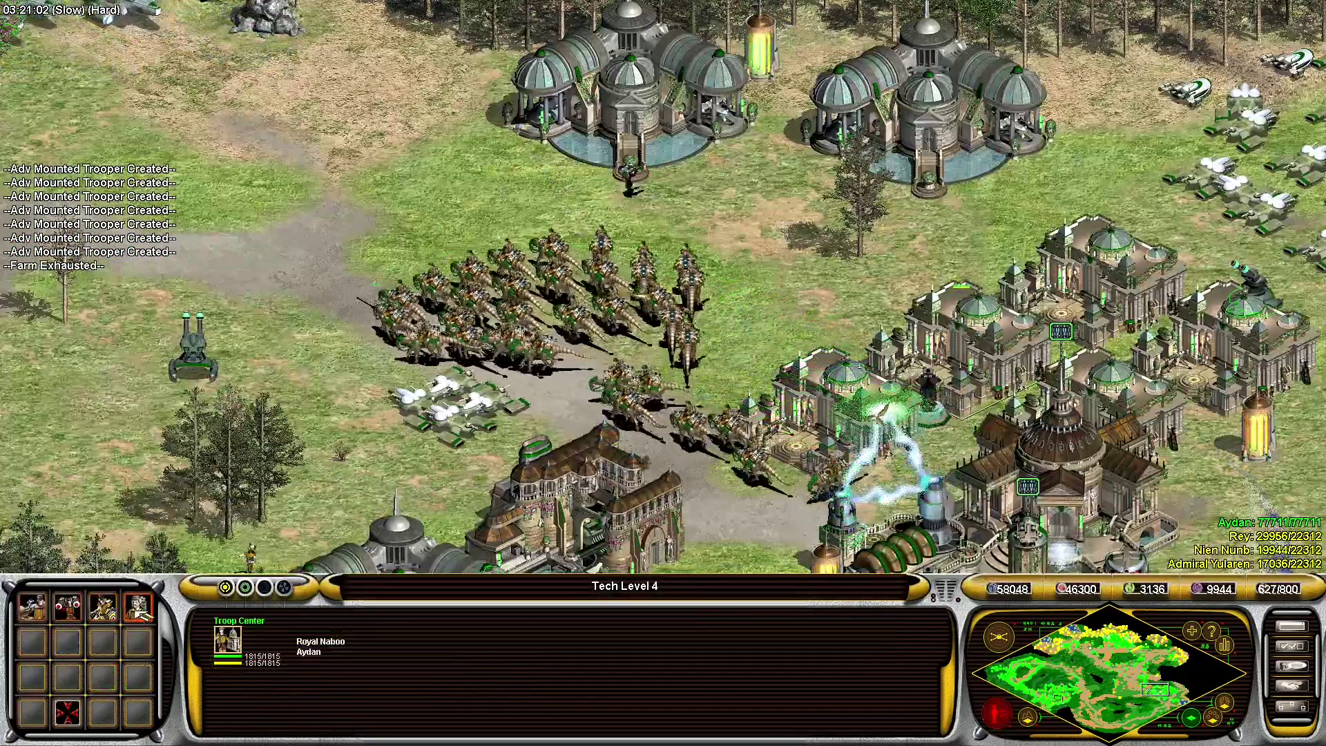
pyautogui.keyDown('shift'); pyautogui.click(135, 611); pyautogui.keyUp('shift')
pyautogui.keyDown('shift'); pyautogui.click(135, 612); pyautogui.keyUp('shift')
pyautogui.keyDown('shift'); pyautogui.click(135, 612); pyautogui.keyUp('shift')
pyautogui.keyDown('shift'); pyautogui.click(136, 612); pyautogui.keyUp('shift')
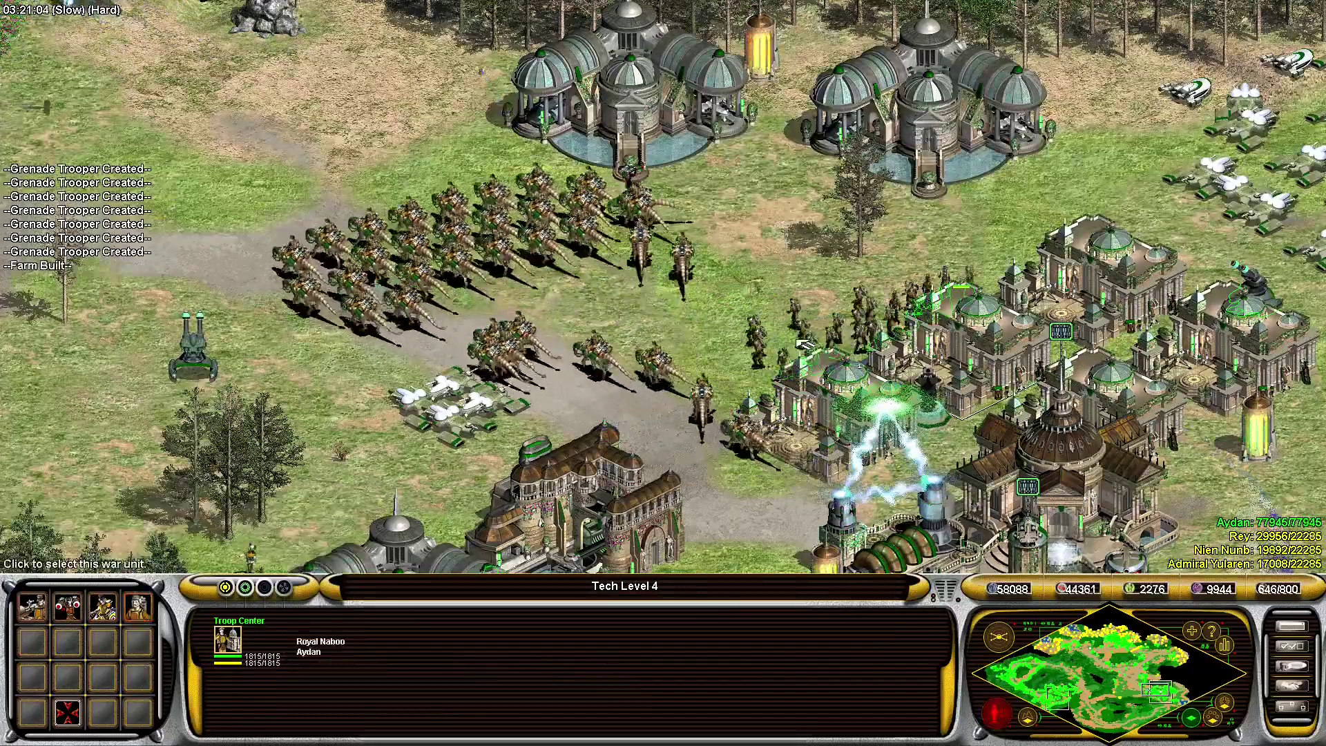
pyautogui.doubleClick(798, 341)
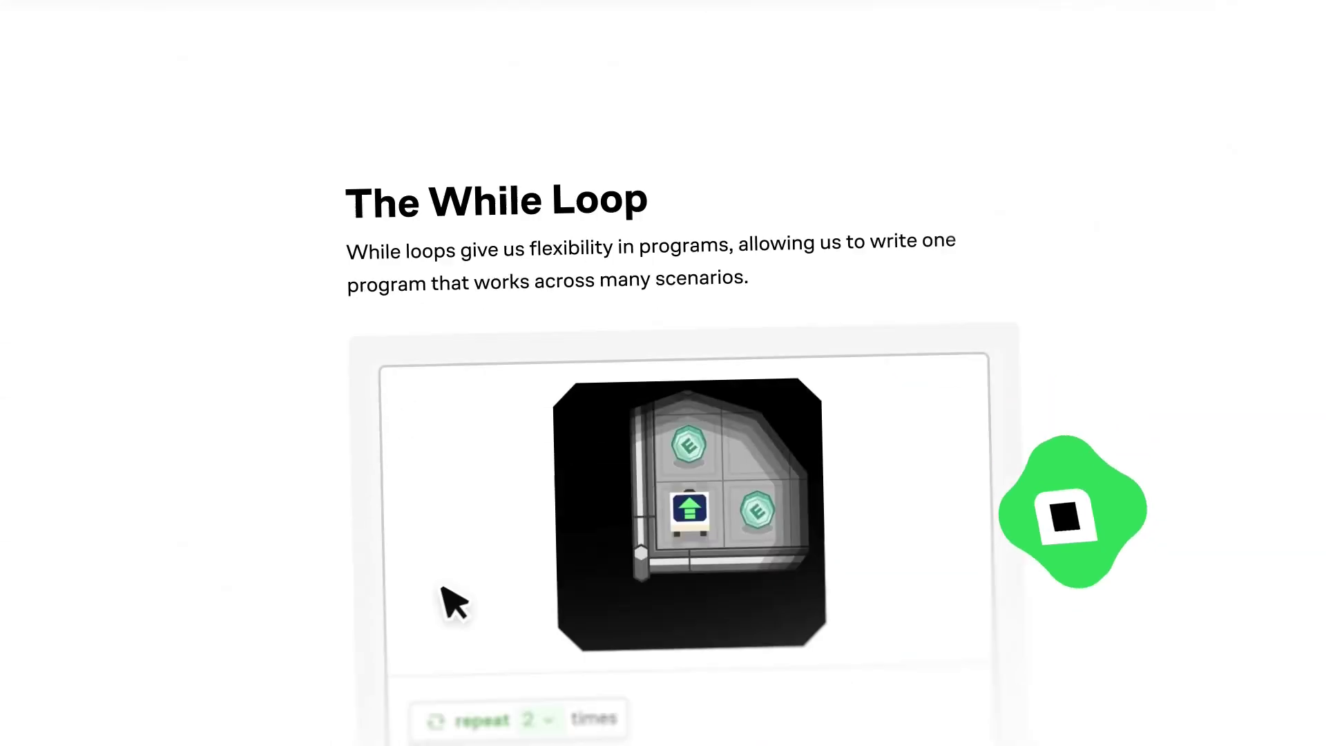
# In Brilliant's The While Loop lesson, set the repeat count to 4
pyautogui.click(539, 589)
pyautogui.write('4')
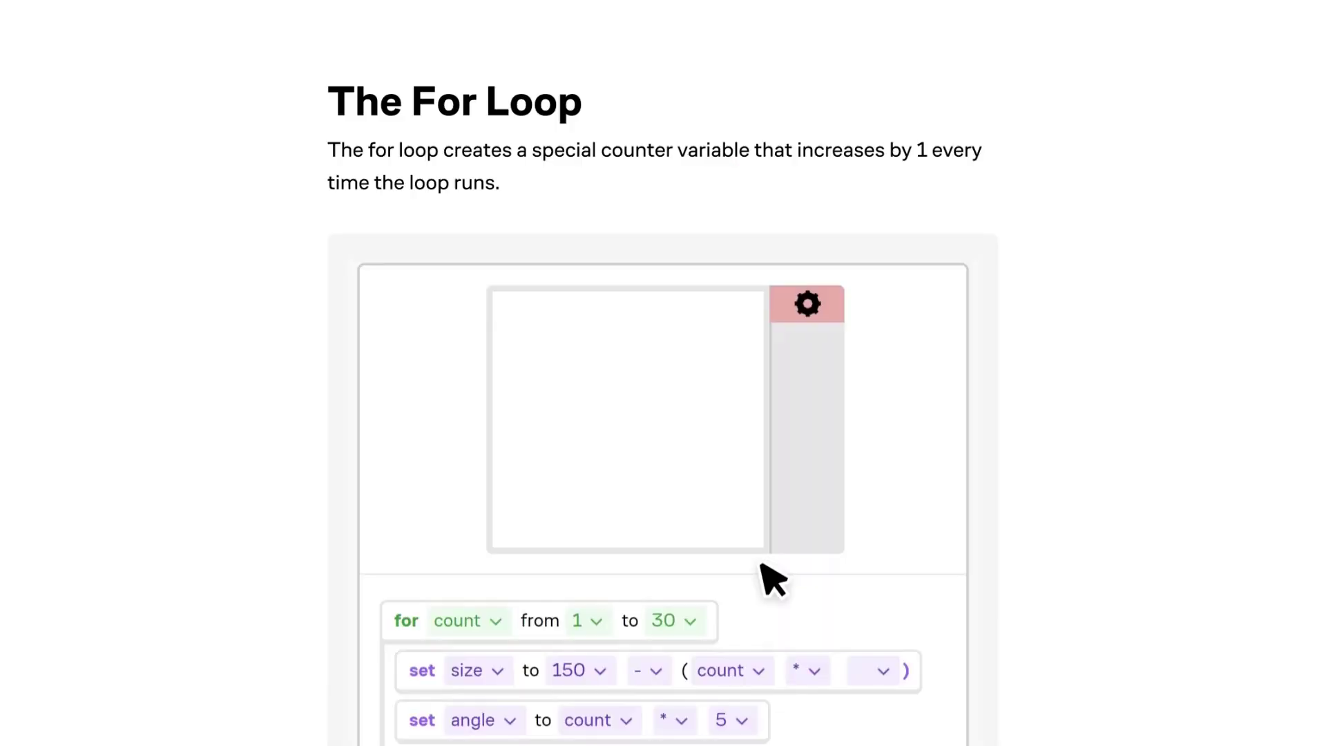
# Fill the blank multiplier with 5 in The For Loop exercise and open the empty divisor choice in the print count exercise
pyautogui.click(901, 611)
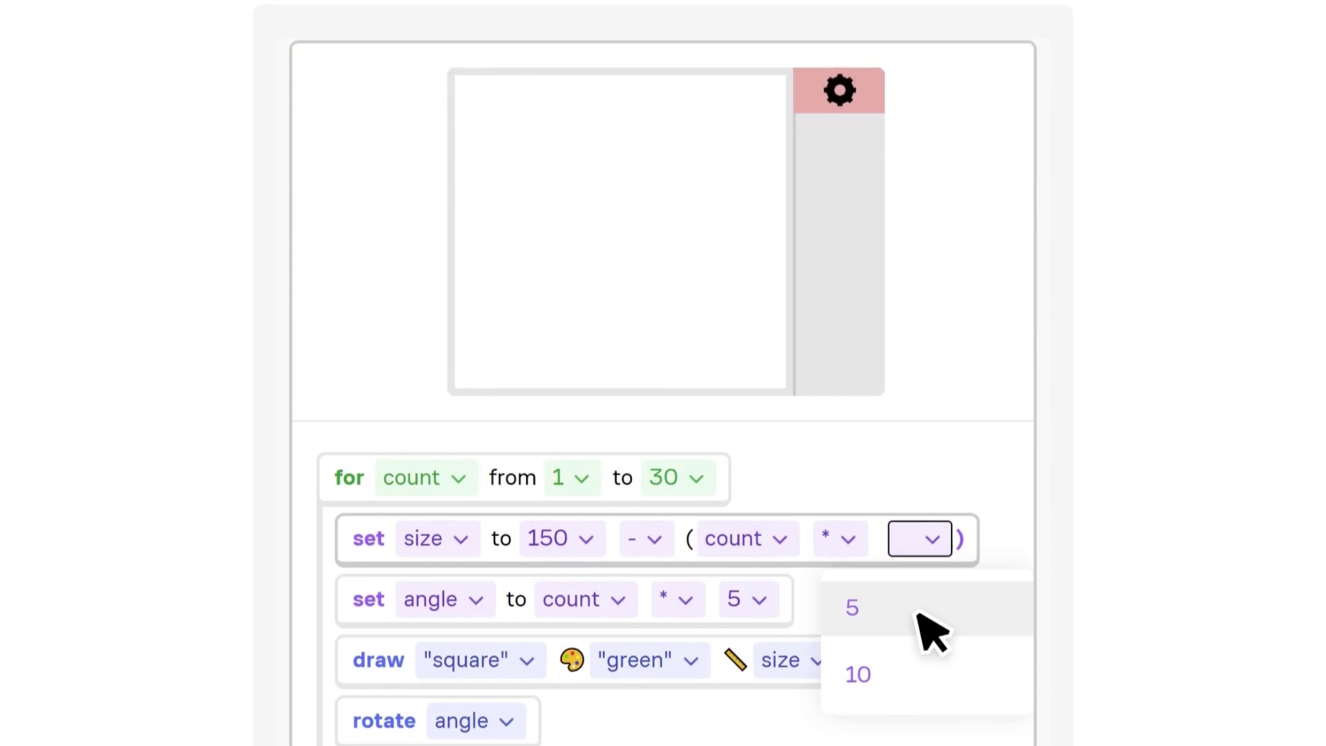
pyautogui.click(922, 618)
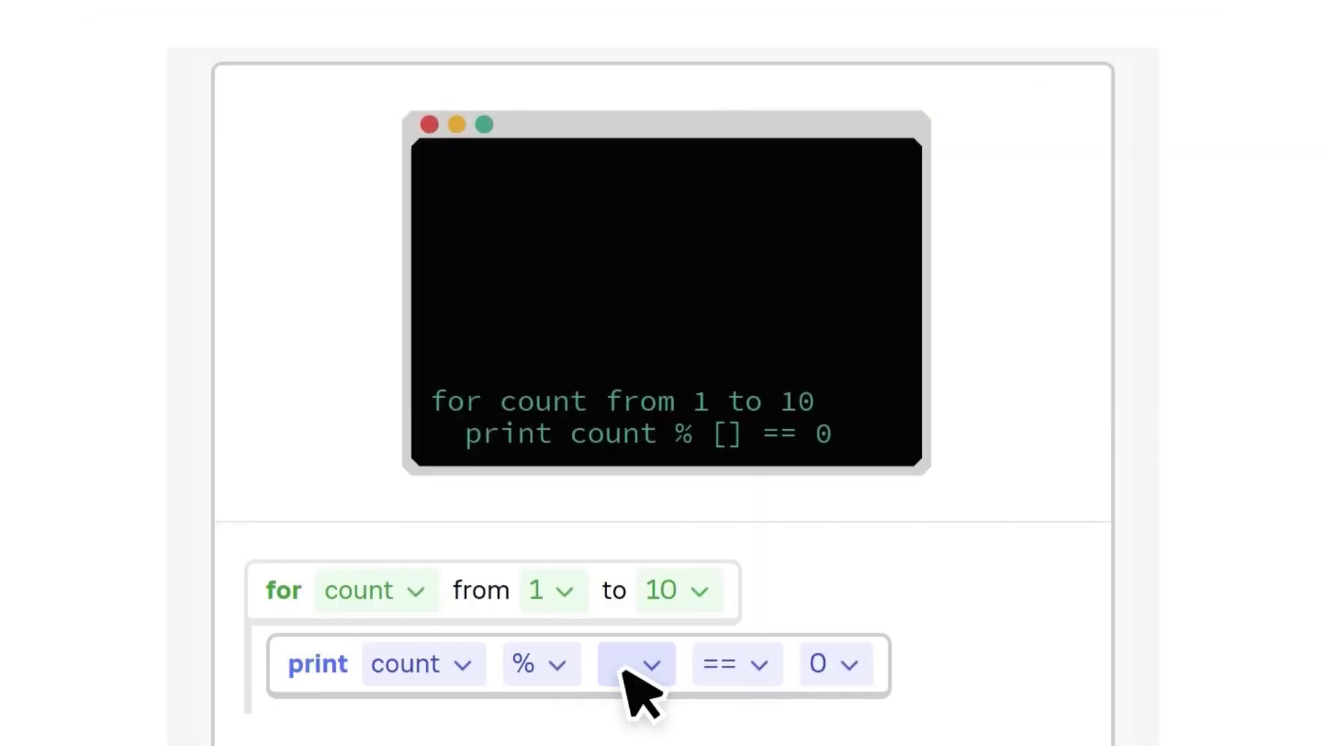
pyautogui.click(625, 666)
pyautogui.click(625, 680)
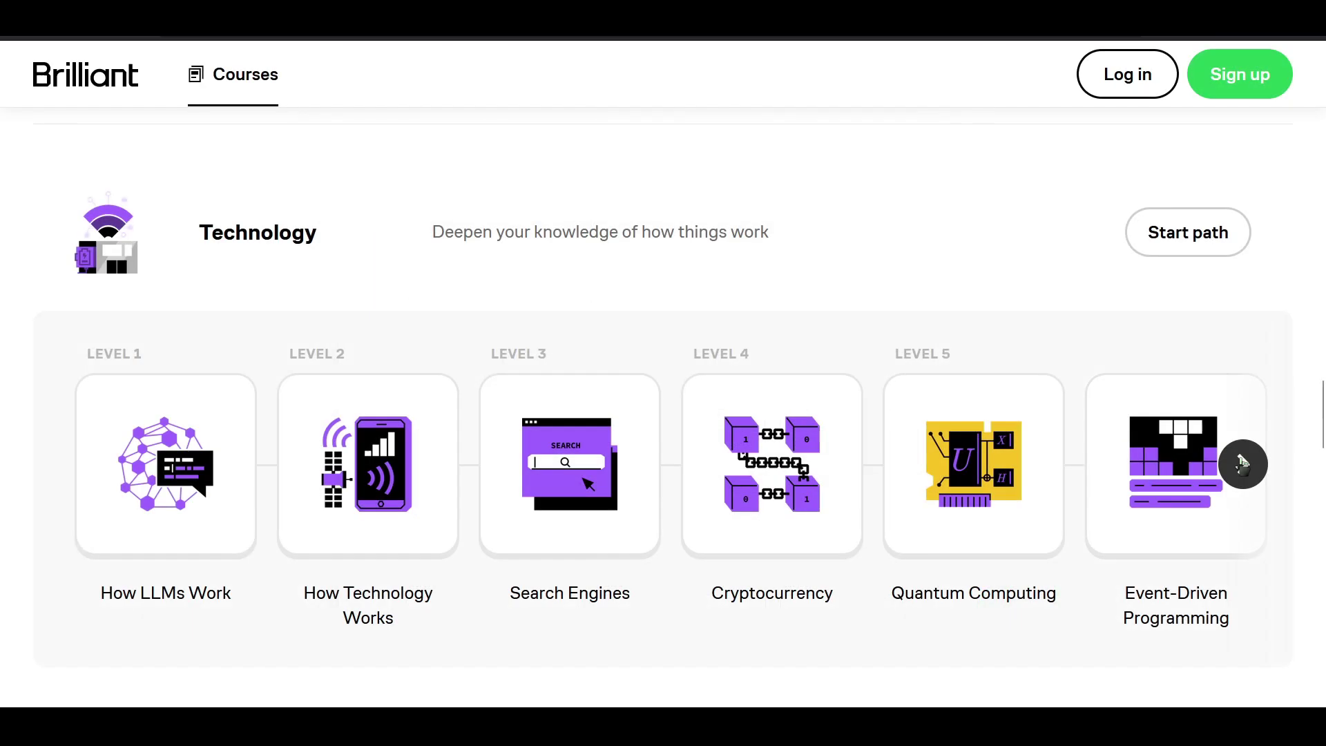
# Browse the remaining Technology courses and the learning paths below them in the Brilliant catalog
pyautogui.click(1241, 462)
pyautogui.scroll(-3, 808, 338)
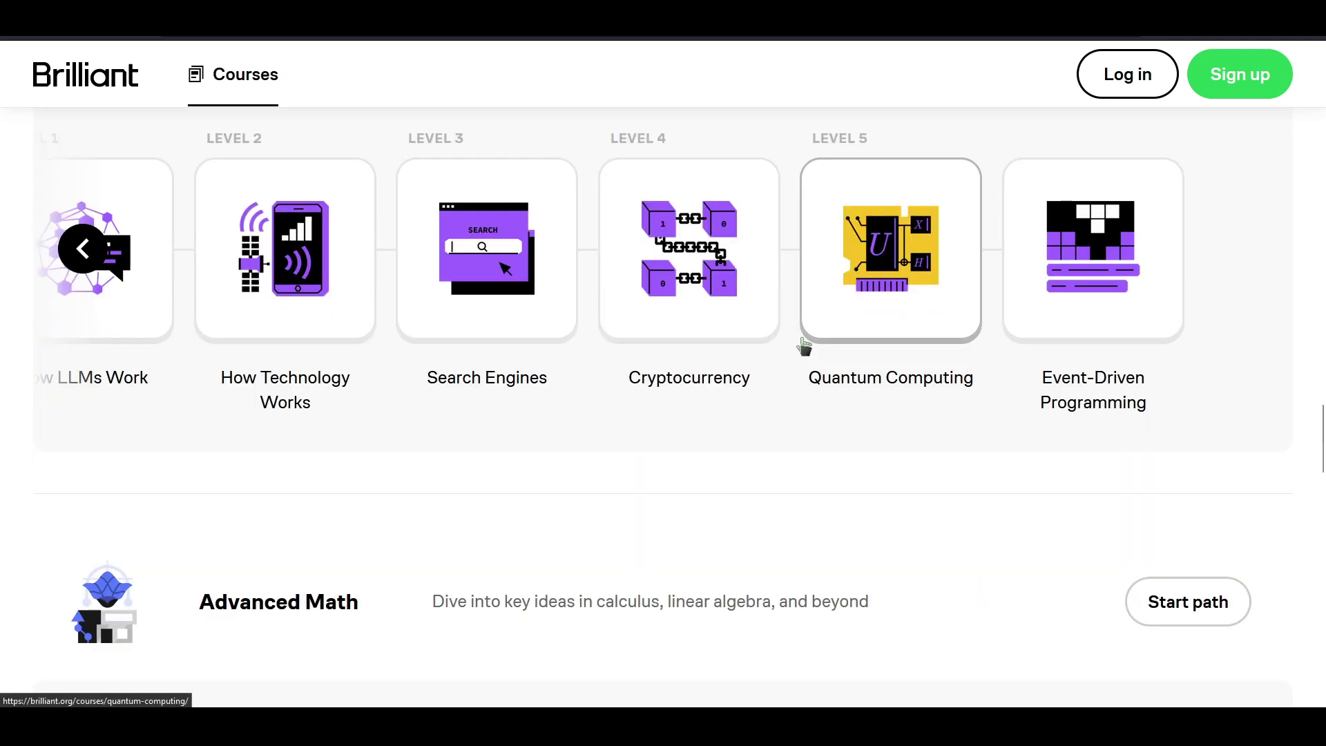
pyautogui.scroll(-7, 804, 345)
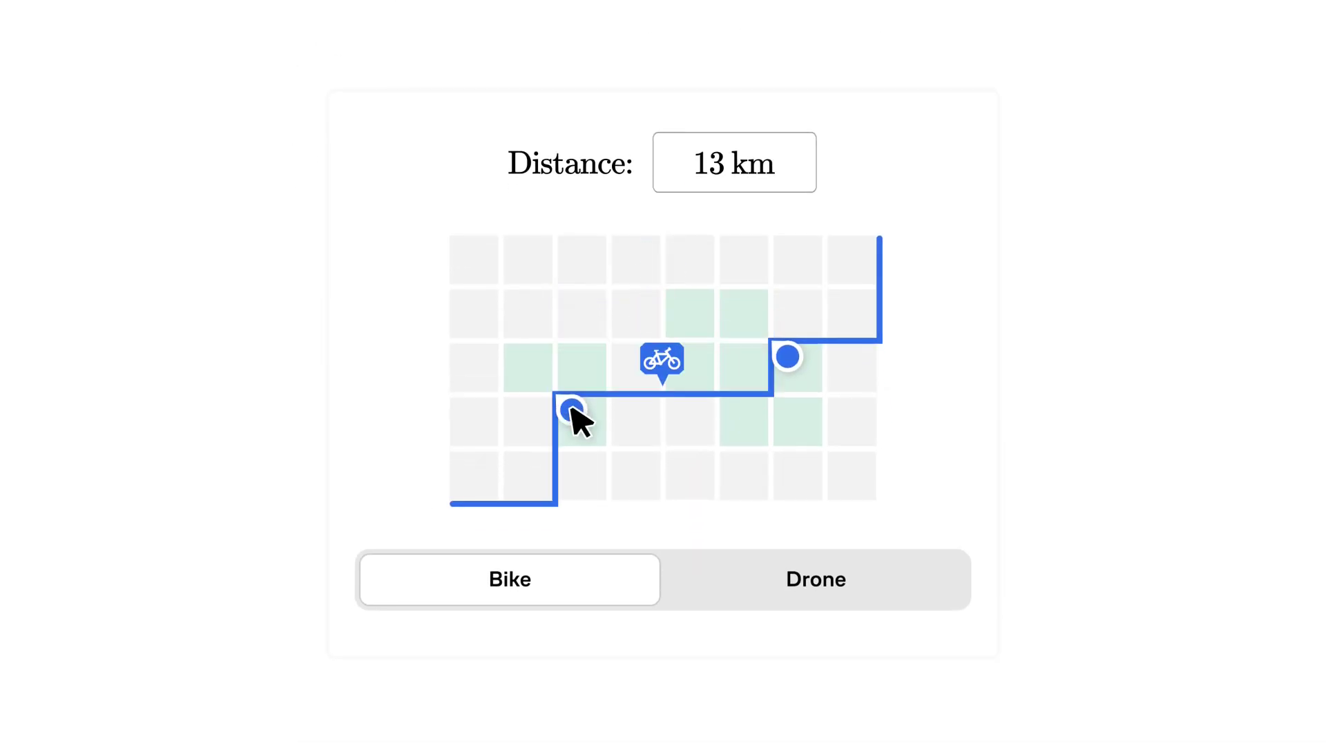
# Switch the distance exercise to the Drone route and start the Puzzles path in the Brilliant course catalog
pyautogui.click(725, 595)
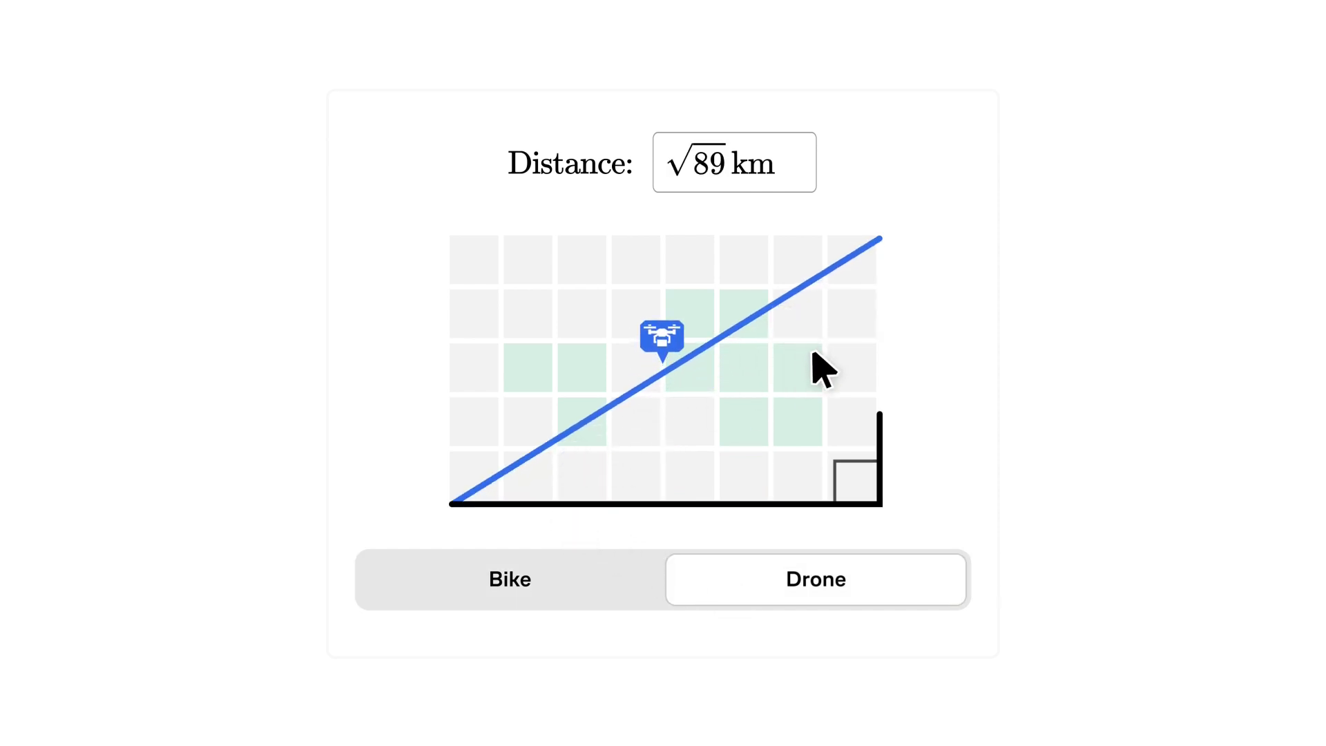
pyautogui.click(1159, 326)
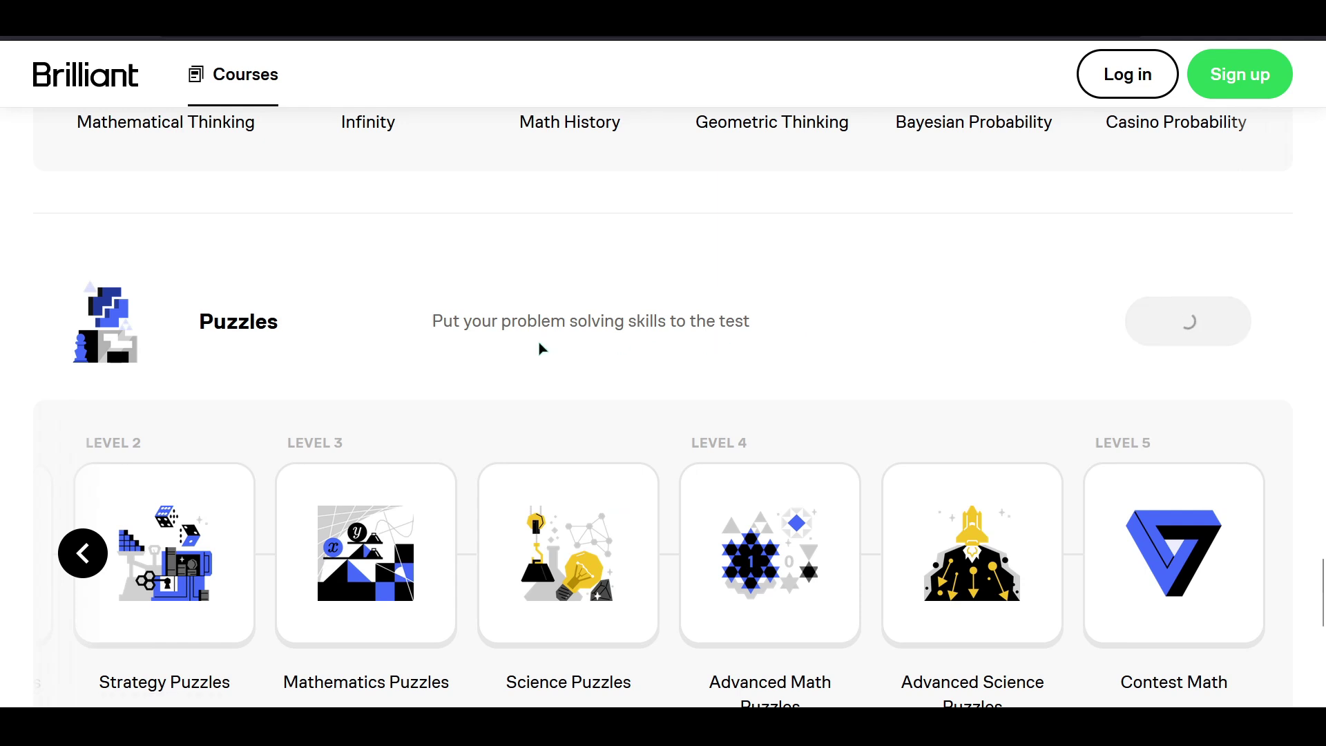
pyautogui.scroll(-10, 937, 425)
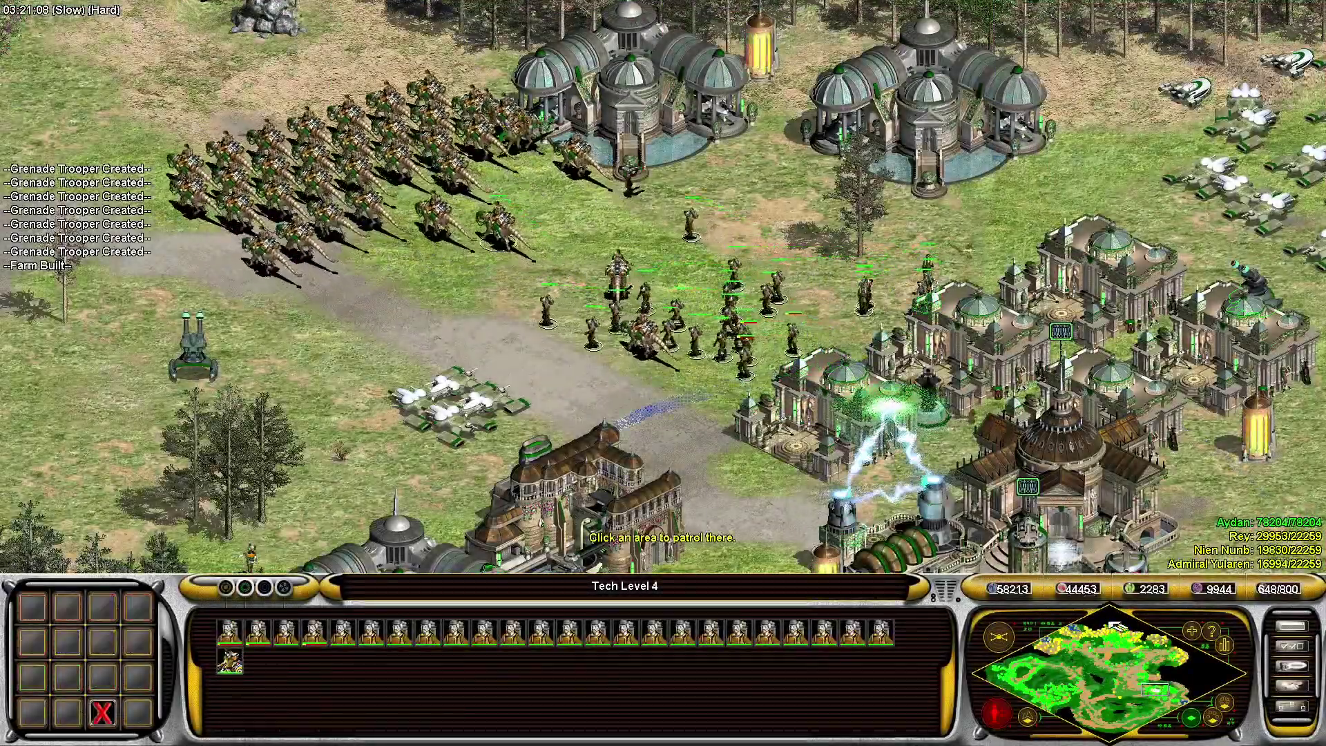
# Back in Galactic Battlegrounds, send the Grenade Troopers on patrol to the map's northern edge and create several batches of Repeater Troopers at the Troop Center
pyautogui.click(1109, 622)
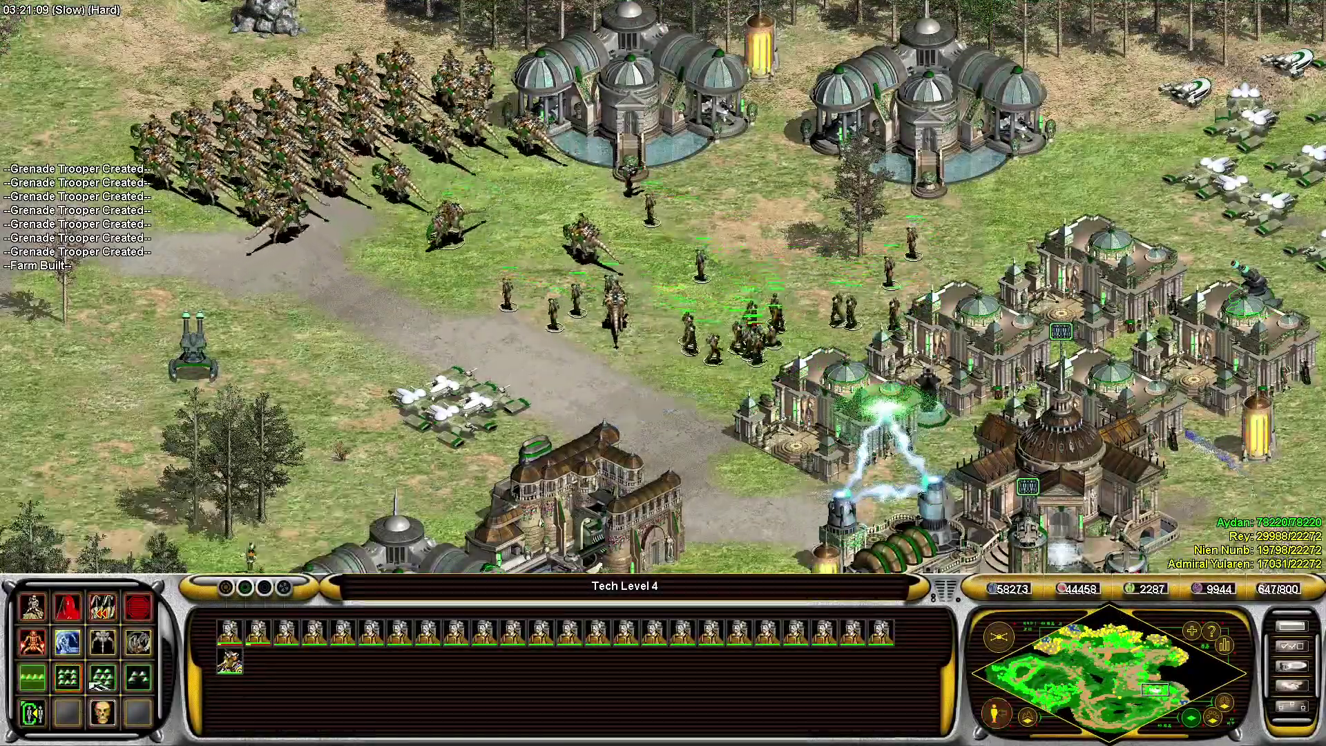
pyautogui.click(753, 431)
pyautogui.keyDown('shift'); pyautogui.click(31, 609); pyautogui.keyUp('shift')
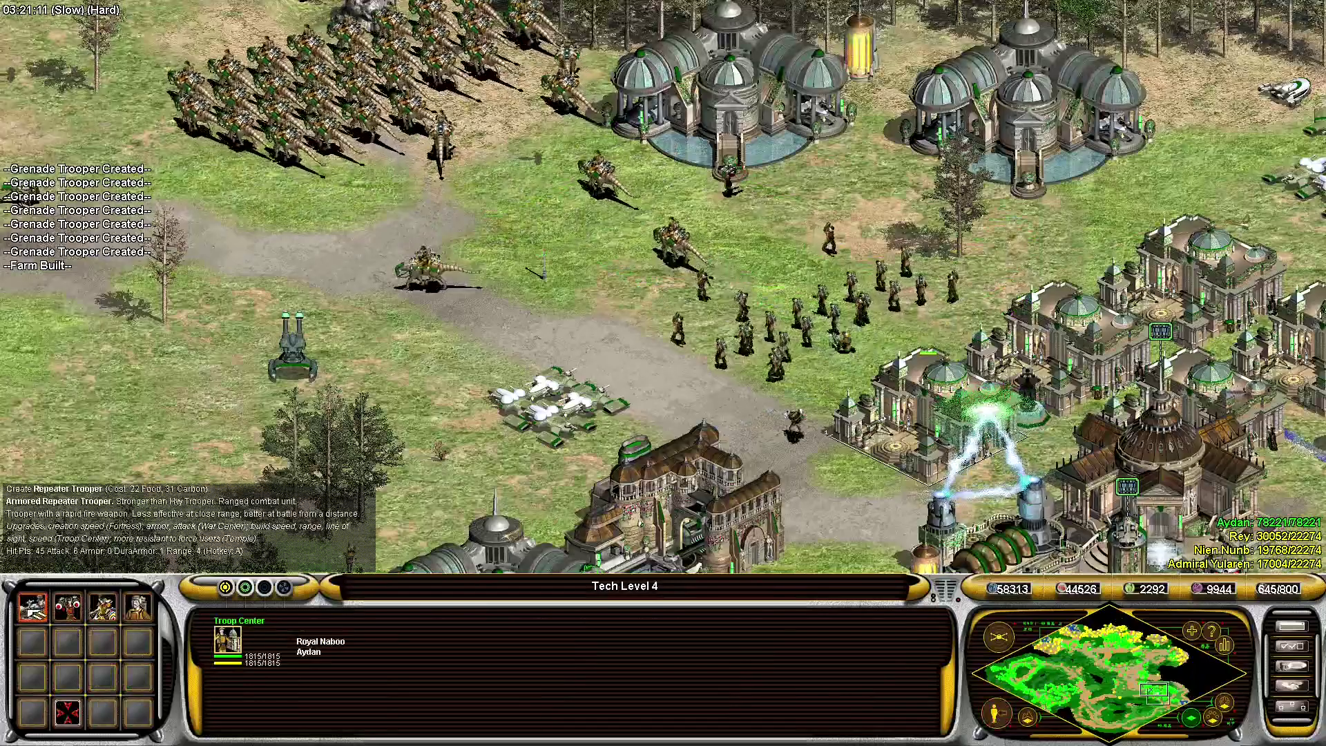
pyautogui.keyDown('shift'); pyautogui.click(31, 609); pyautogui.keyUp('shift')
pyautogui.keyDown('shift'); pyautogui.click(31, 609); pyautogui.keyUp('shift')
pyautogui.keyDown('shift'); pyautogui.click(31, 609); pyautogui.keyUp('shift')
pyautogui.keyDown('shift'); pyautogui.click(32, 609); pyautogui.keyUp('shift')
# Select all the new Repeater Troopers and send them on patrol to the enemy area at the map's northern edge
pyautogui.doubleClick(784, 394)
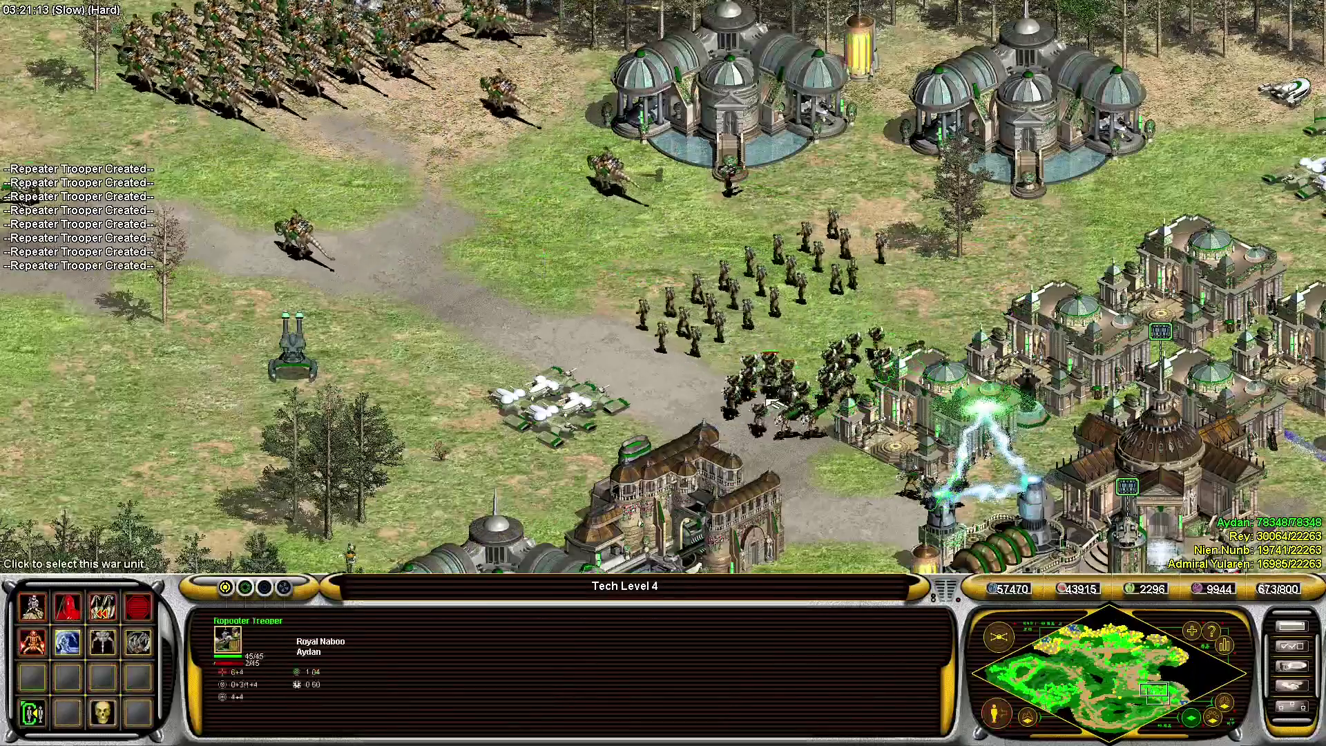
pyautogui.press('z')
pyautogui.click(1105, 612)
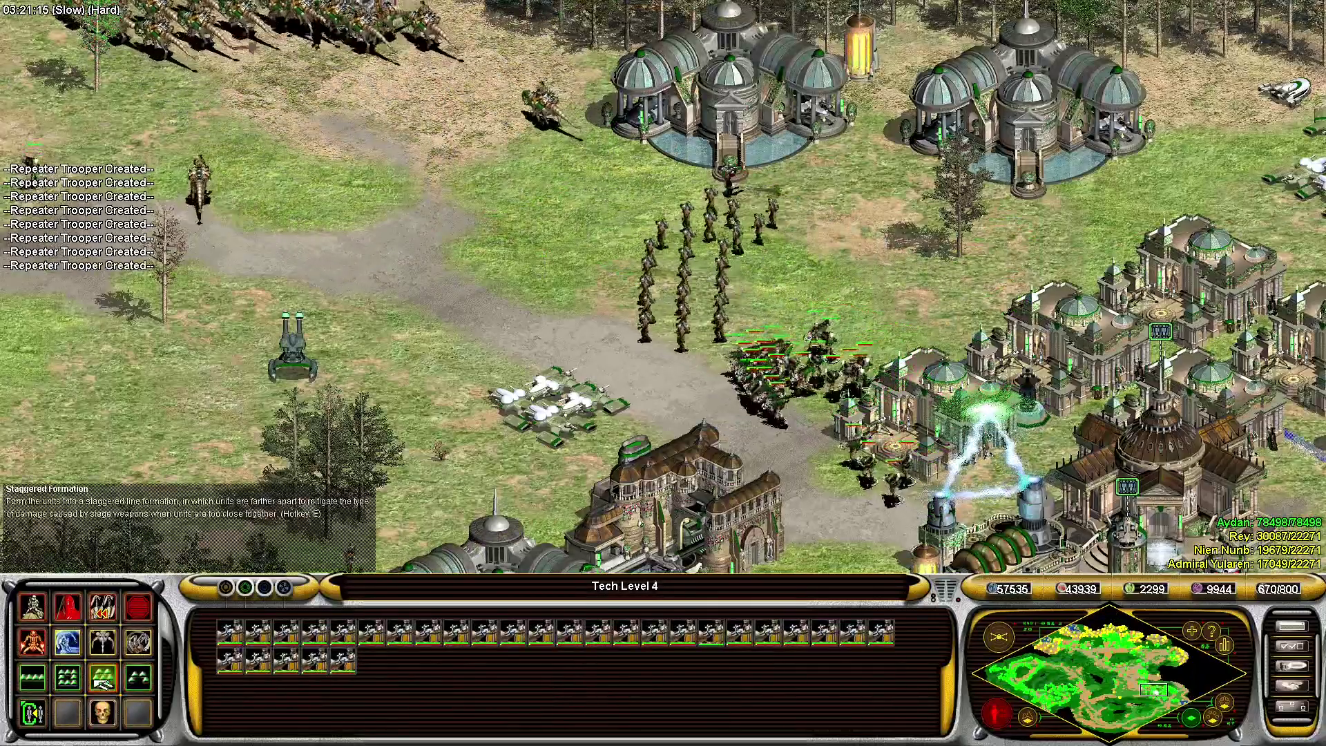
# Create several Hvy Artillery at the Hvy Weapons Factory and select all of the new ones
pyautogui.click(642, 498)
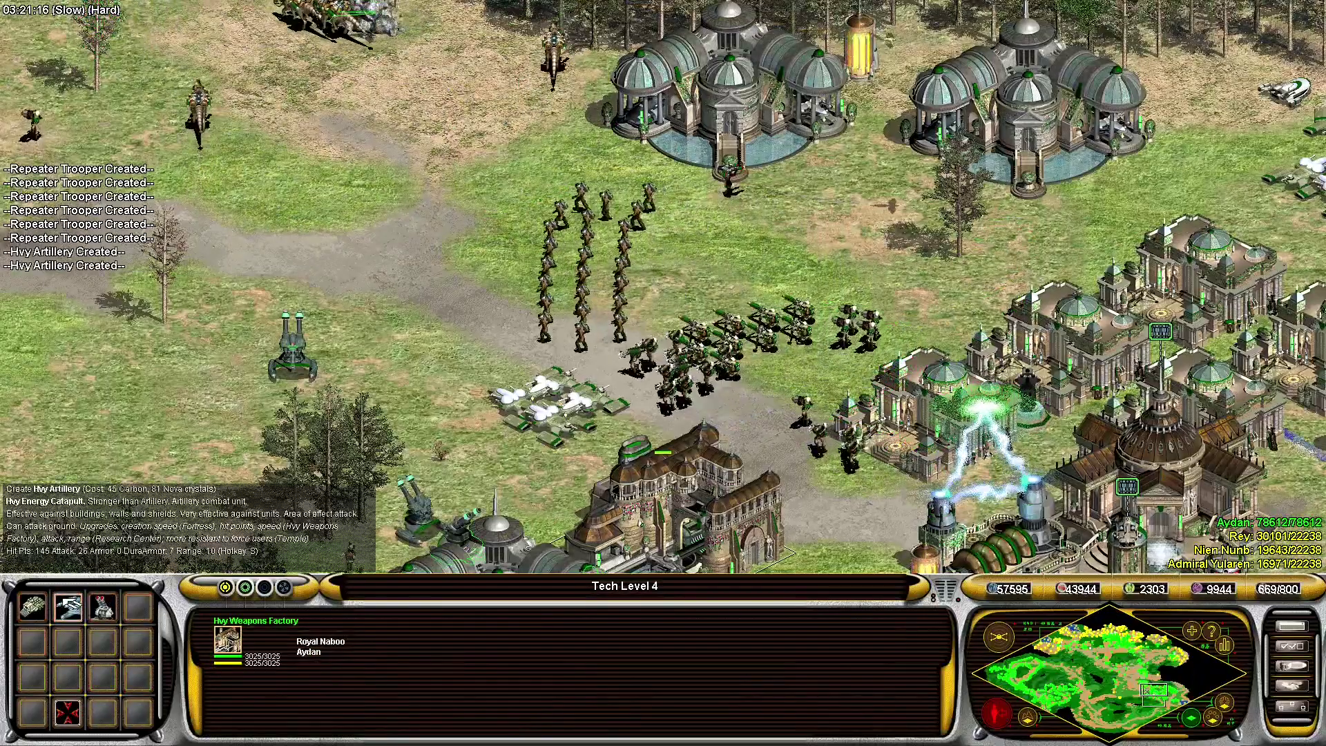
pyautogui.keyDown('shift'); pyautogui.click(68, 608); pyautogui.keyUp('shift')
pyautogui.keyDown('shift'); pyautogui.click(68, 608); pyautogui.keyUp('shift')
pyautogui.doubleClick(515, 494)
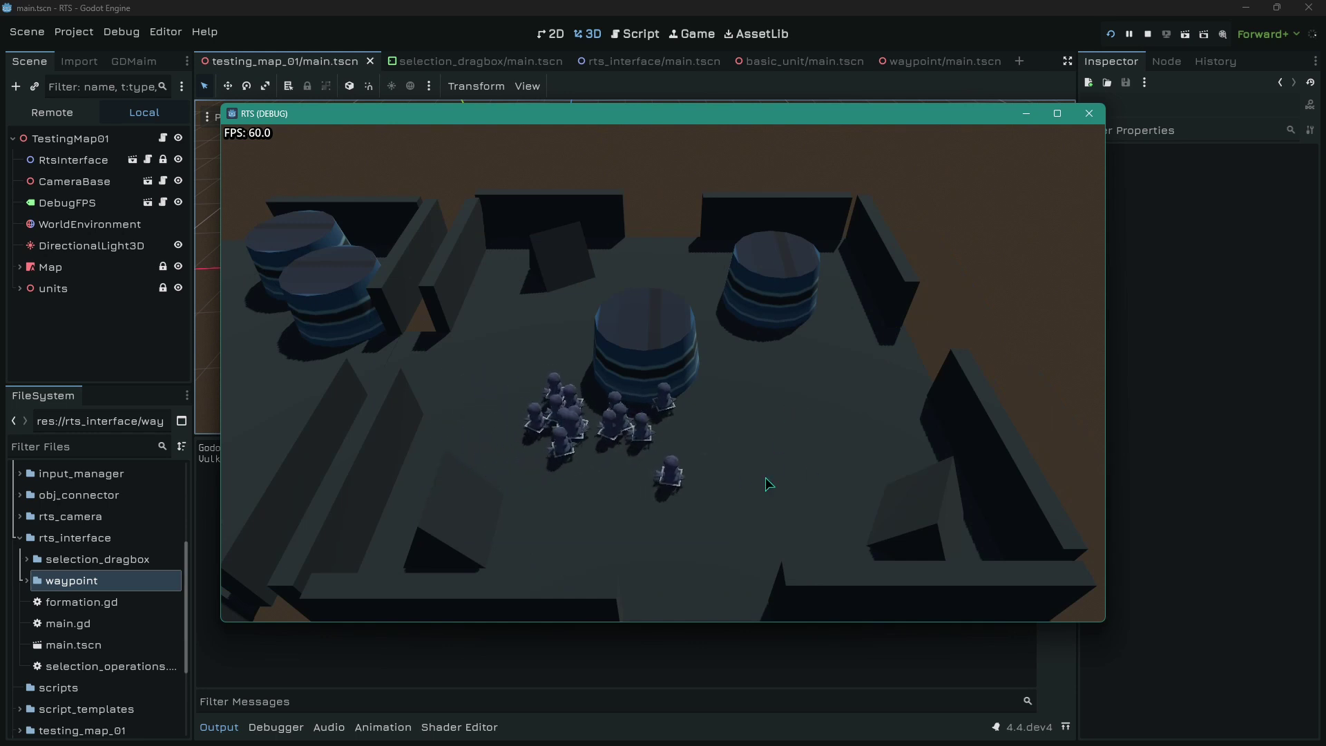
# In the Godot RTS debug window, order the selected units through the wall gap into the adjoining room, box-select the group and move it again
pyautogui.press('a')
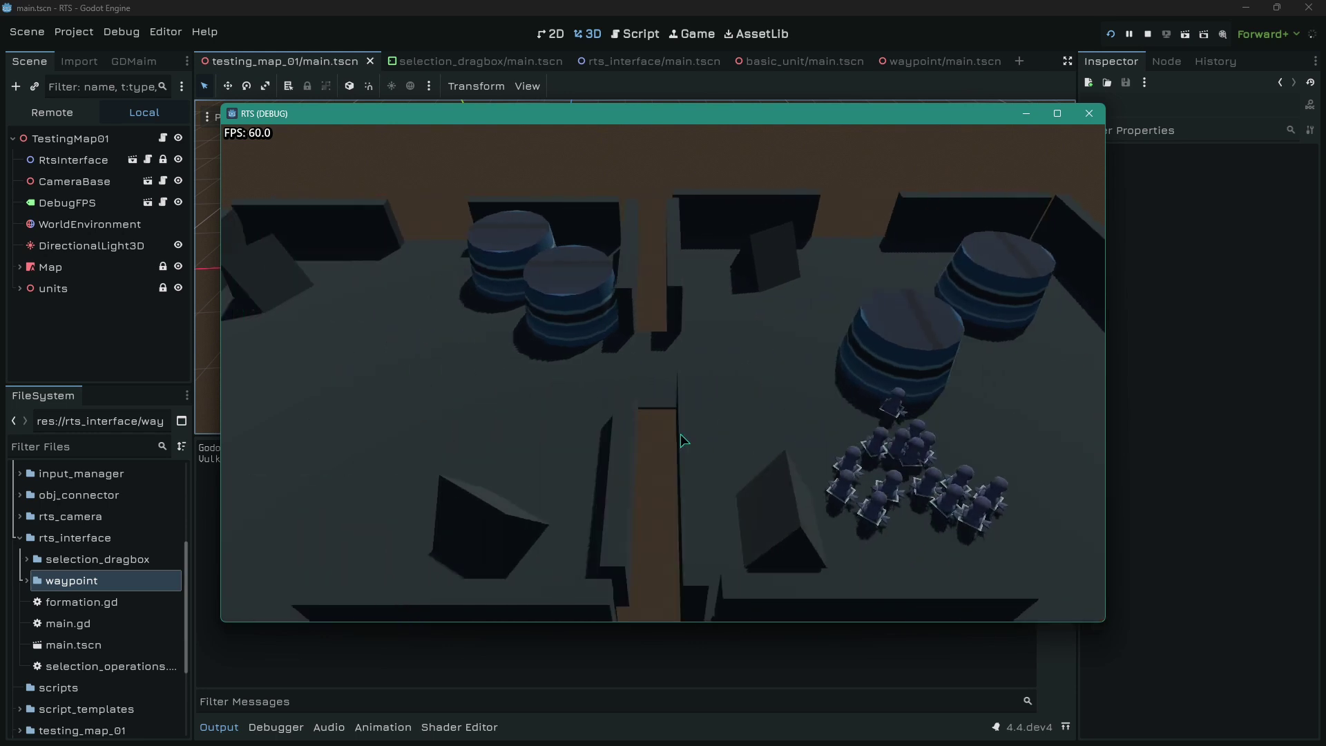
pyautogui.rightClick(517, 408)
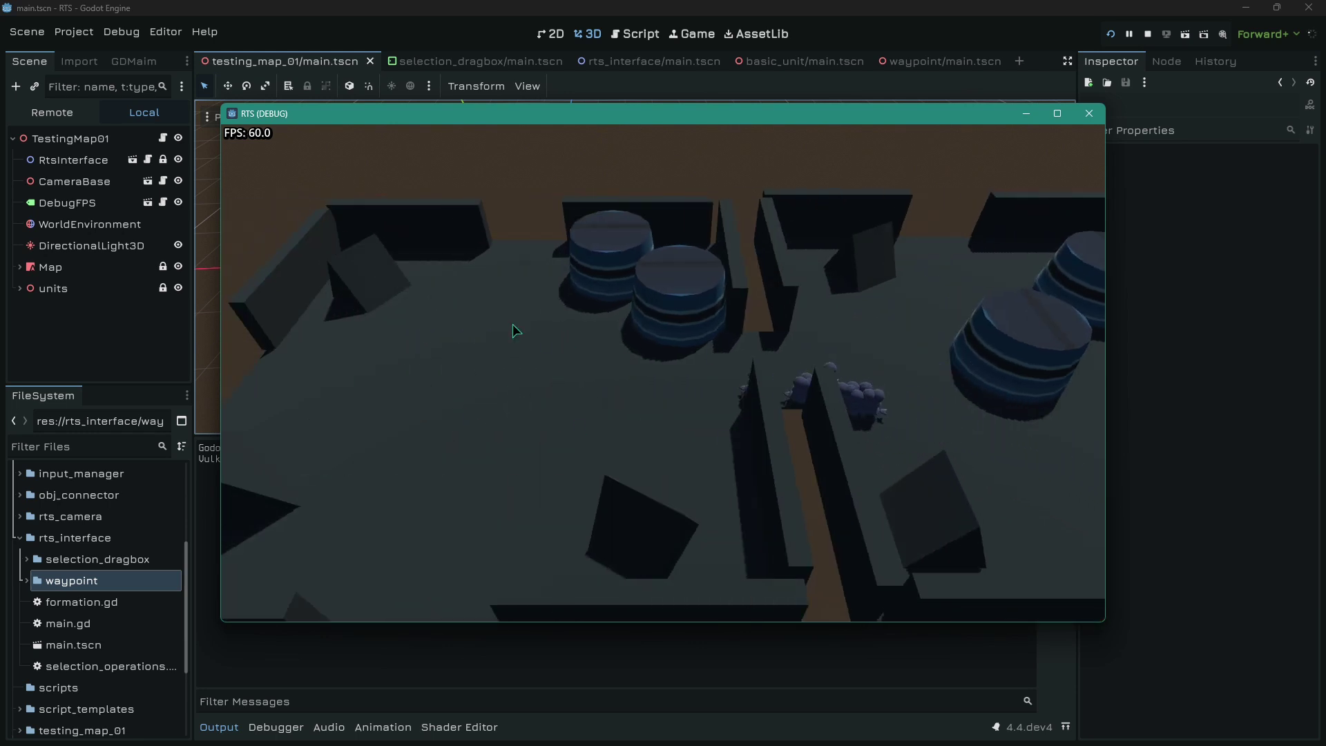
pyautogui.moveTo(472, 298); pyautogui.dragTo(906, 482)
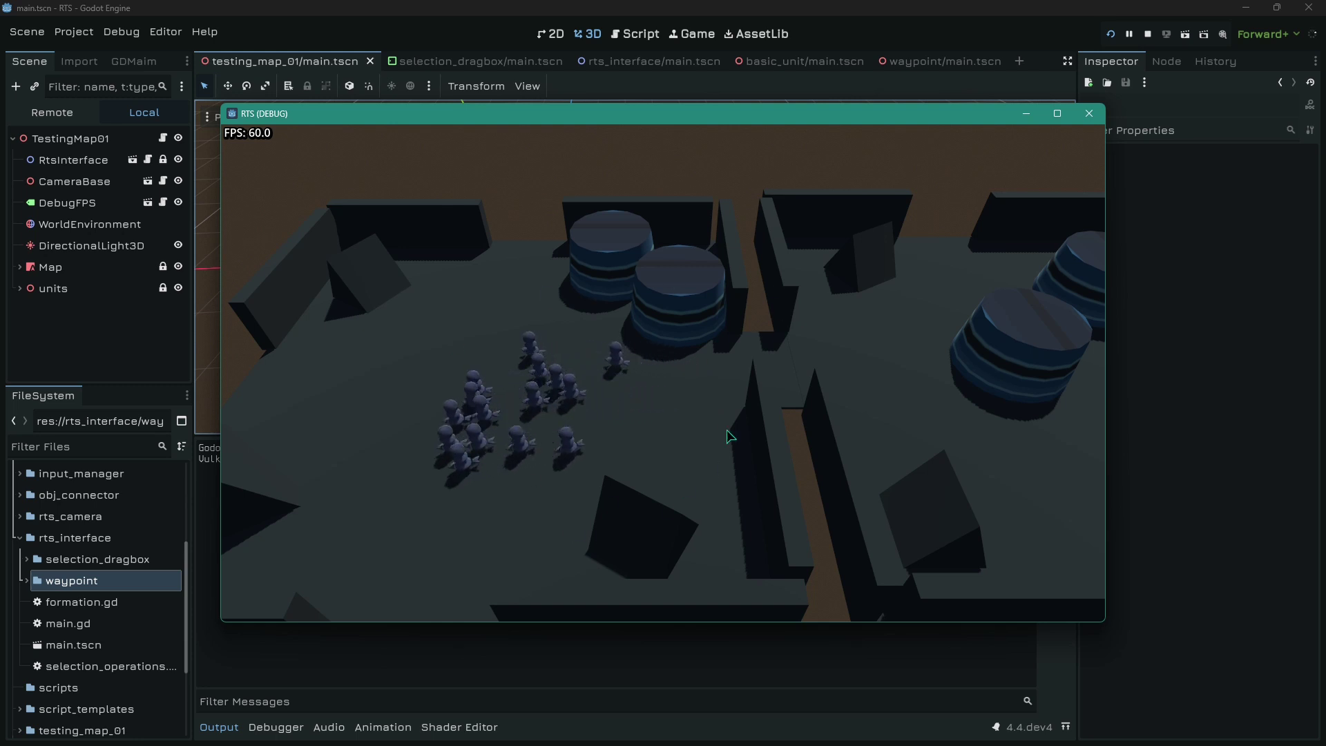
pyautogui.rightClick(640, 409)
pyautogui.press('d')
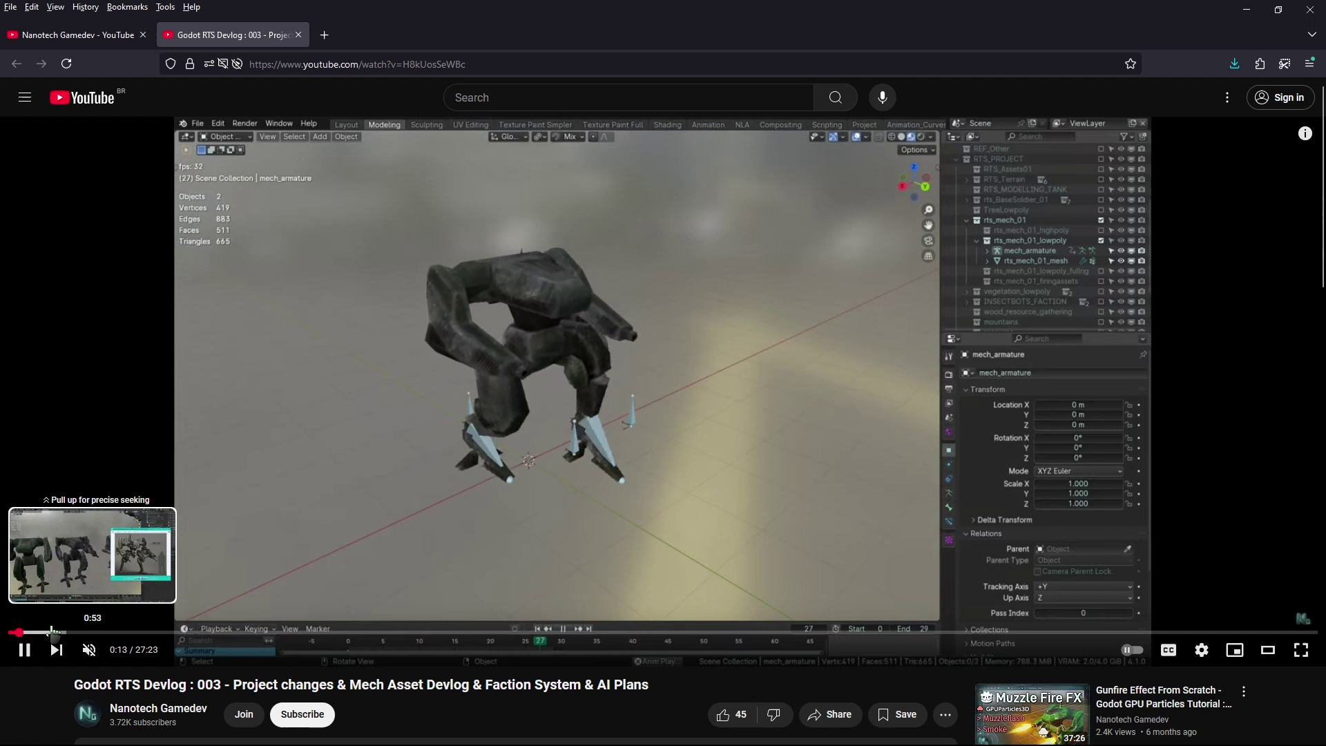
# On YouTube, skip ahead through the Godot RTS Devlog 003 video to examine its mech modelling and texturing sections
pyautogui.click(52, 632)
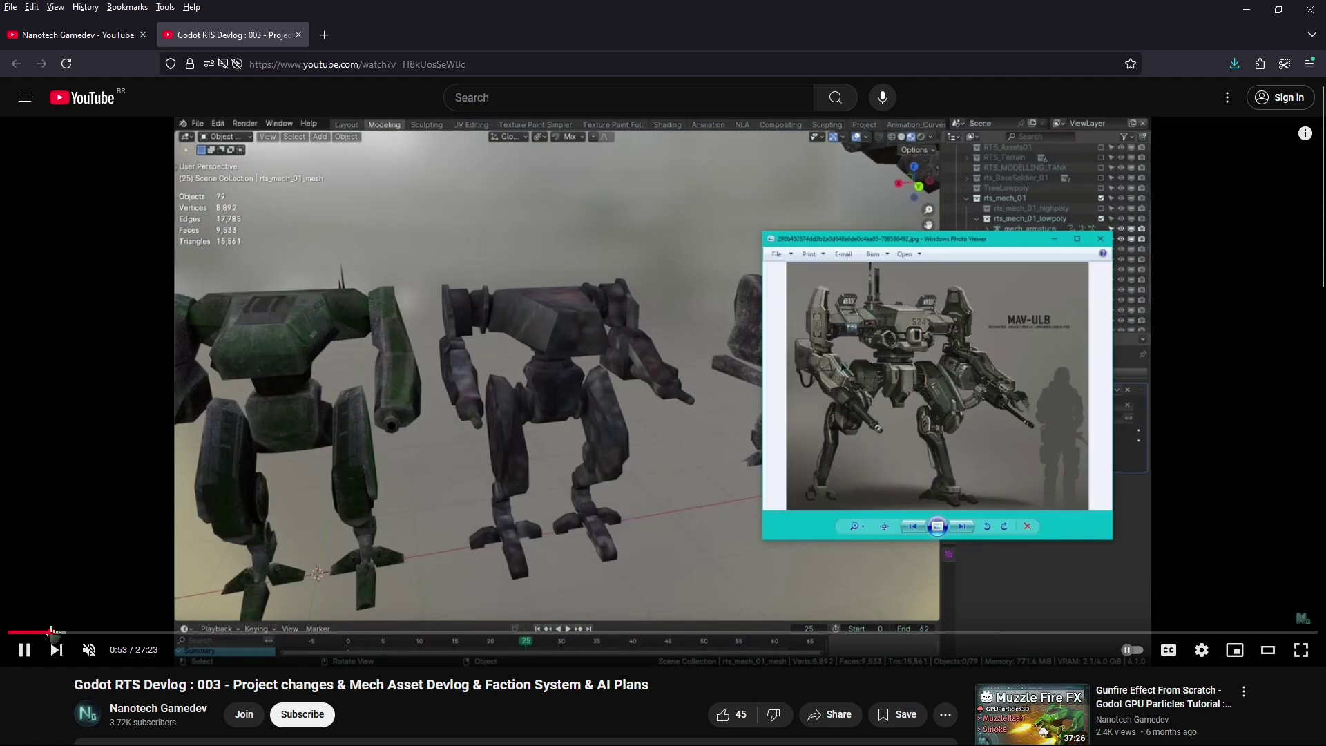
pyautogui.click(103, 632)
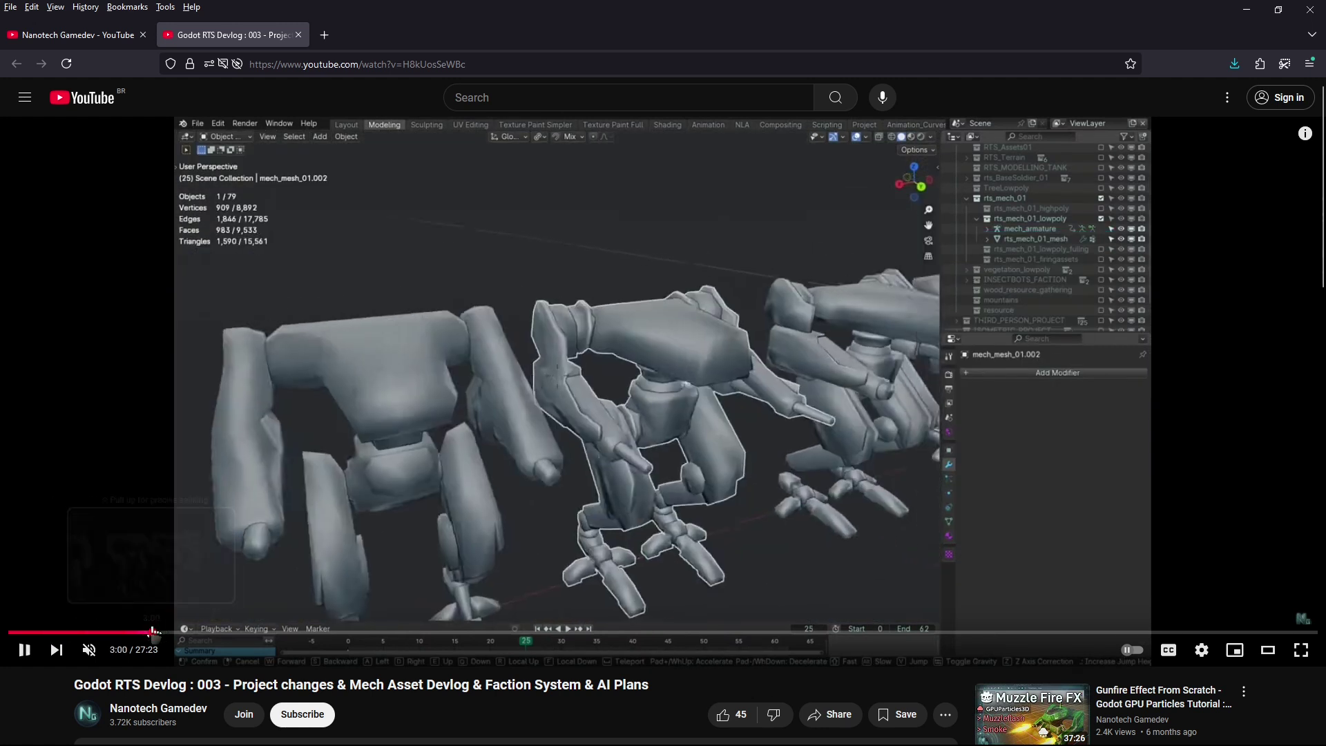
pyautogui.click(153, 632)
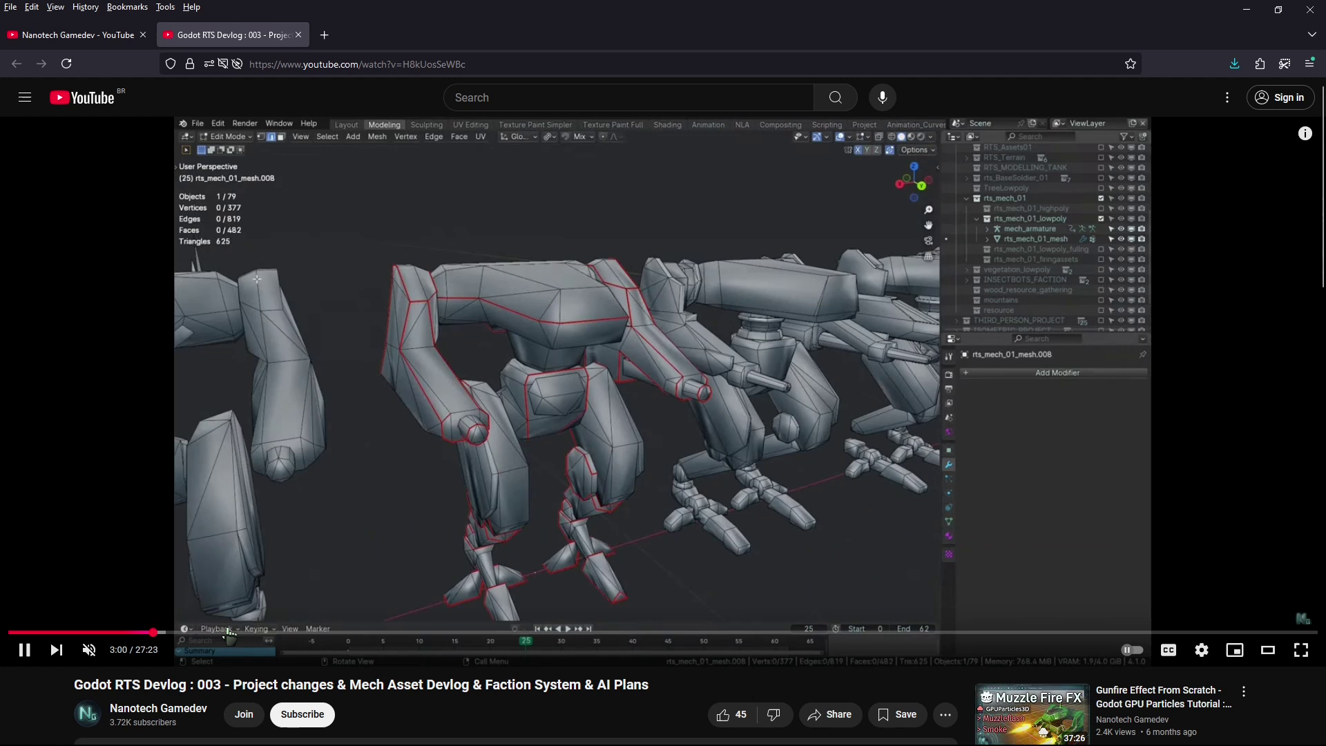
pyautogui.click(236, 632)
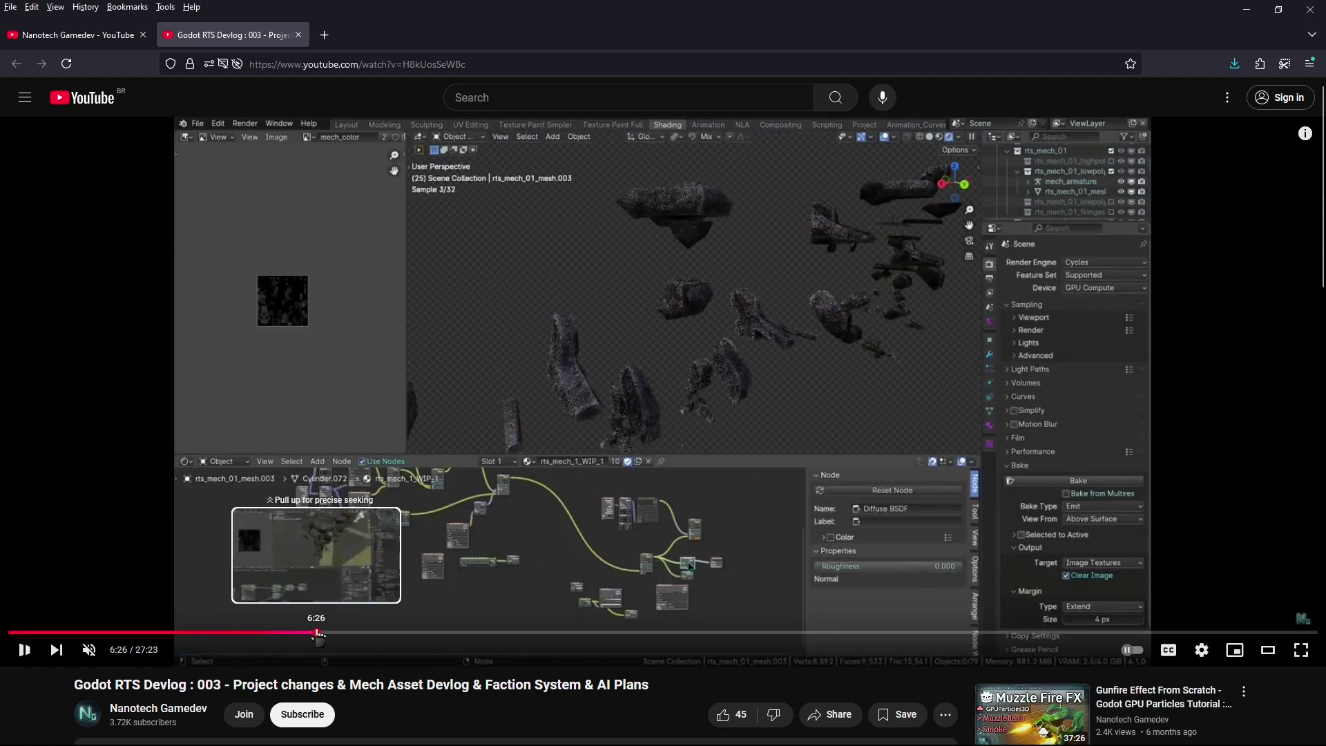
# Skip further through the Godot RTS Devlog 003 video to examine its mech texturing, walk-animation and faction-code sections
pyautogui.click(317, 632)
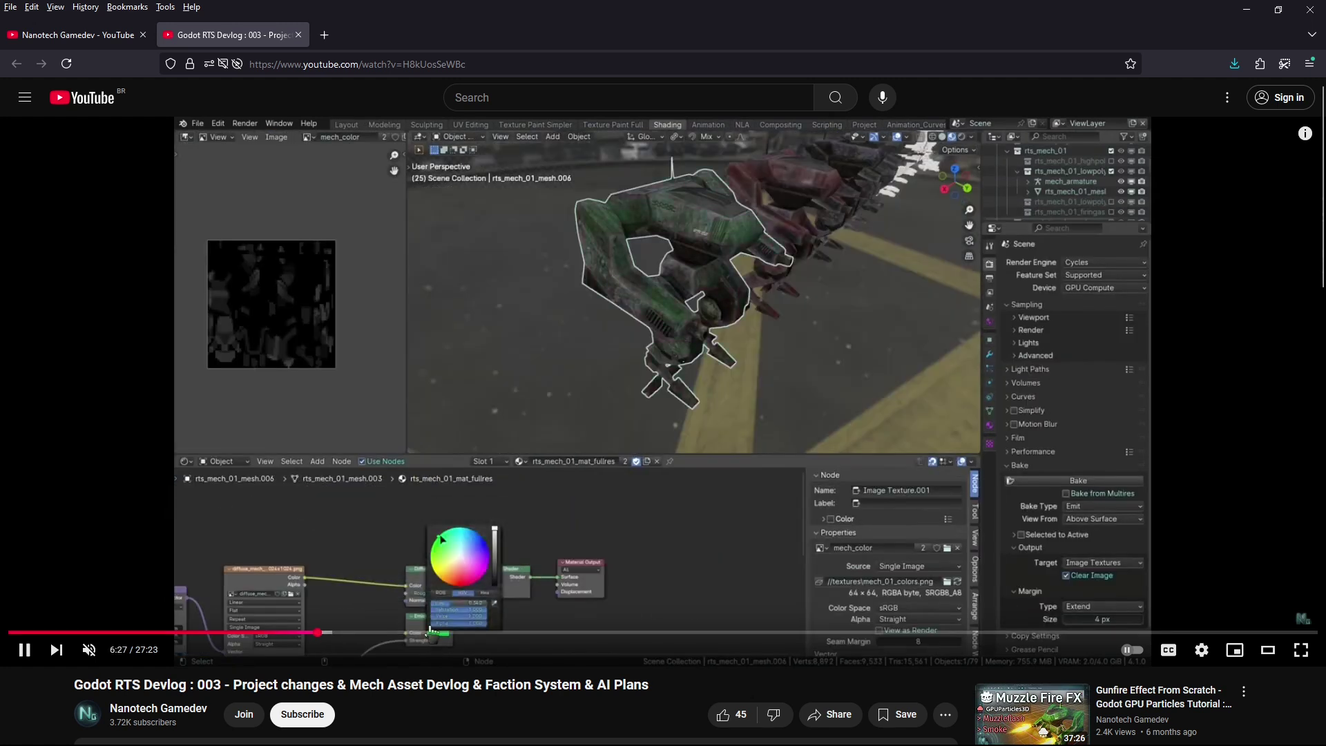
pyautogui.click(430, 633)
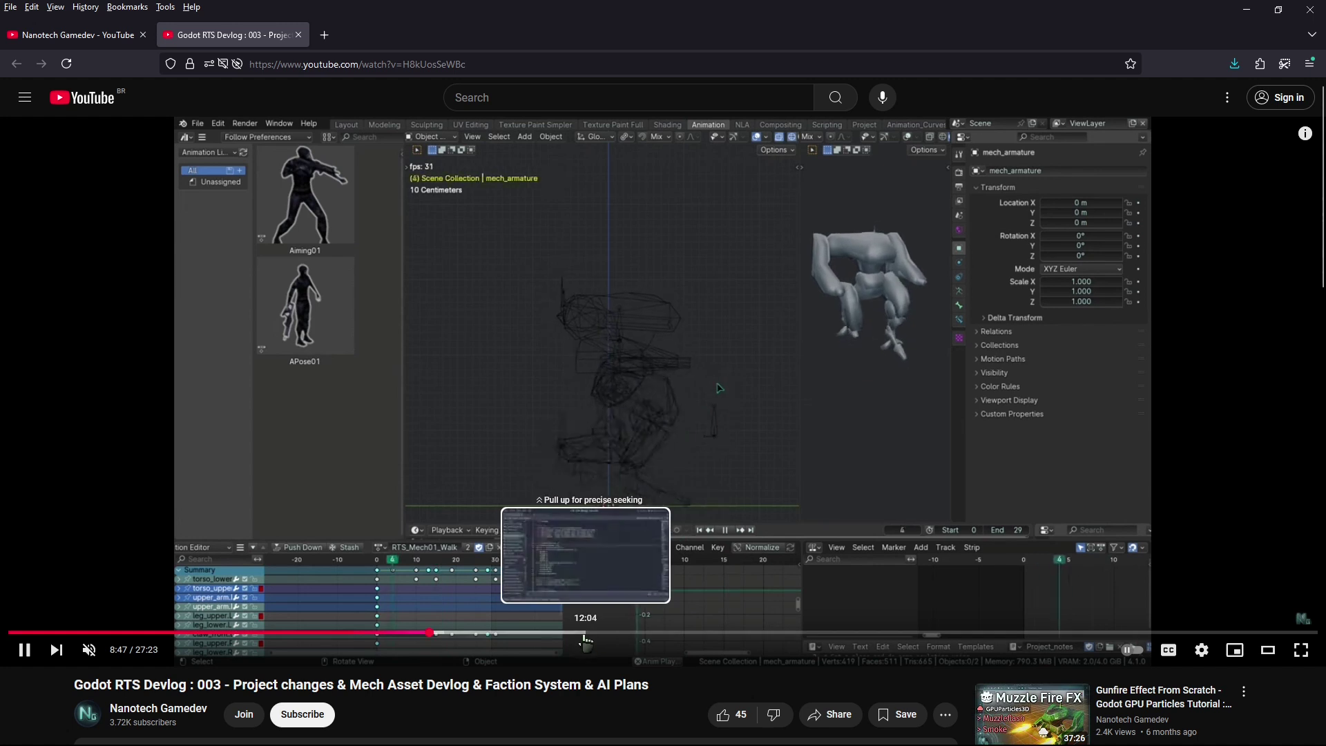
pyautogui.click(542, 633)
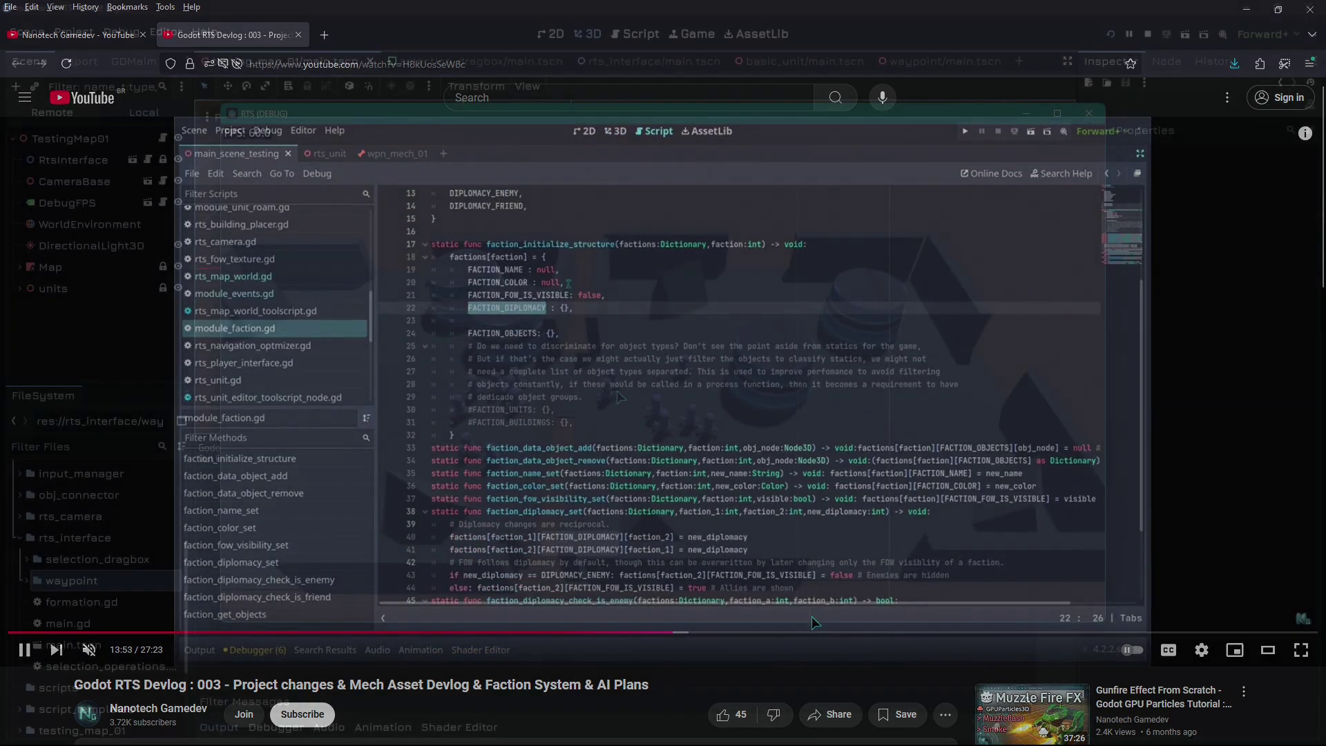
pyautogui.moveTo(673, 633); pyautogui.dragTo(858, 633)
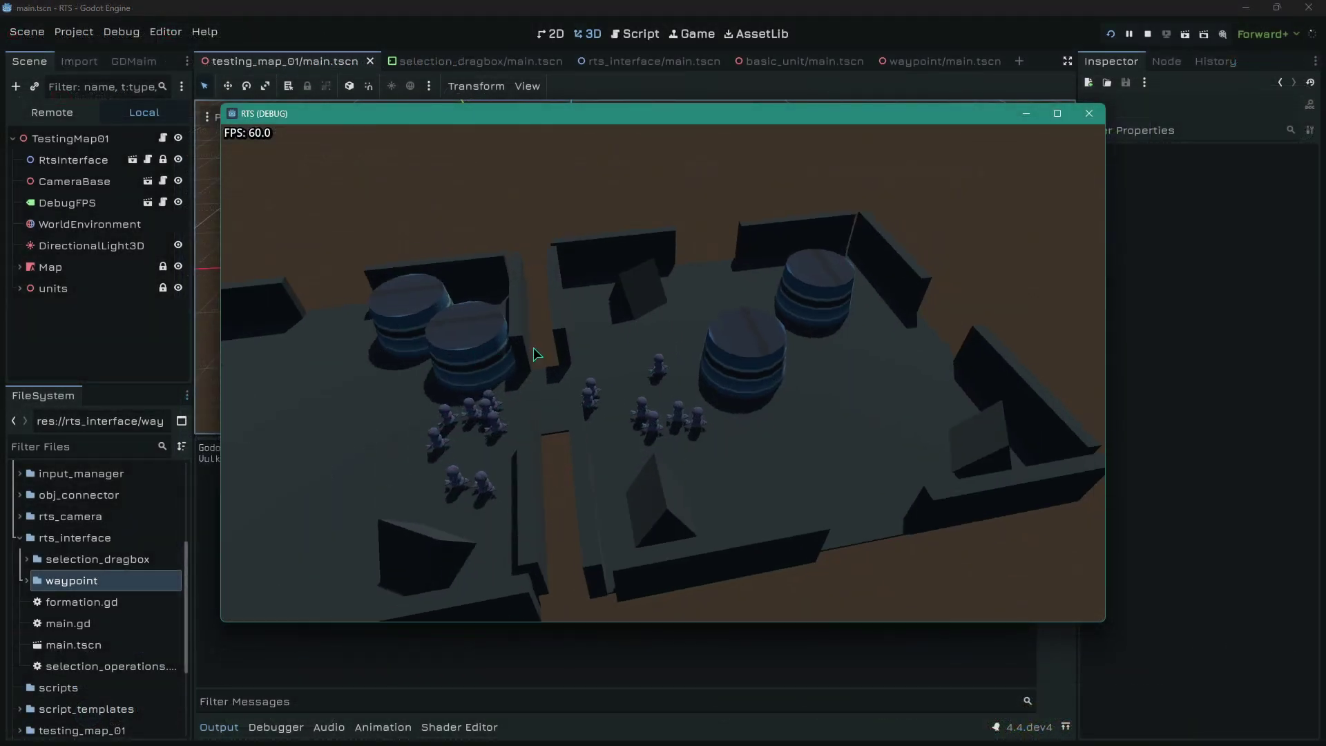
# In the Godot RTS debug window, box-select the units around the wall gap and order them to move into the room with the ramp
pyautogui.moveTo(573, 349); pyautogui.dragTo(771, 325, button='middle')
pyautogui.scroll(-1, 667, 344)
pyautogui.scroll(1, 393, 364)
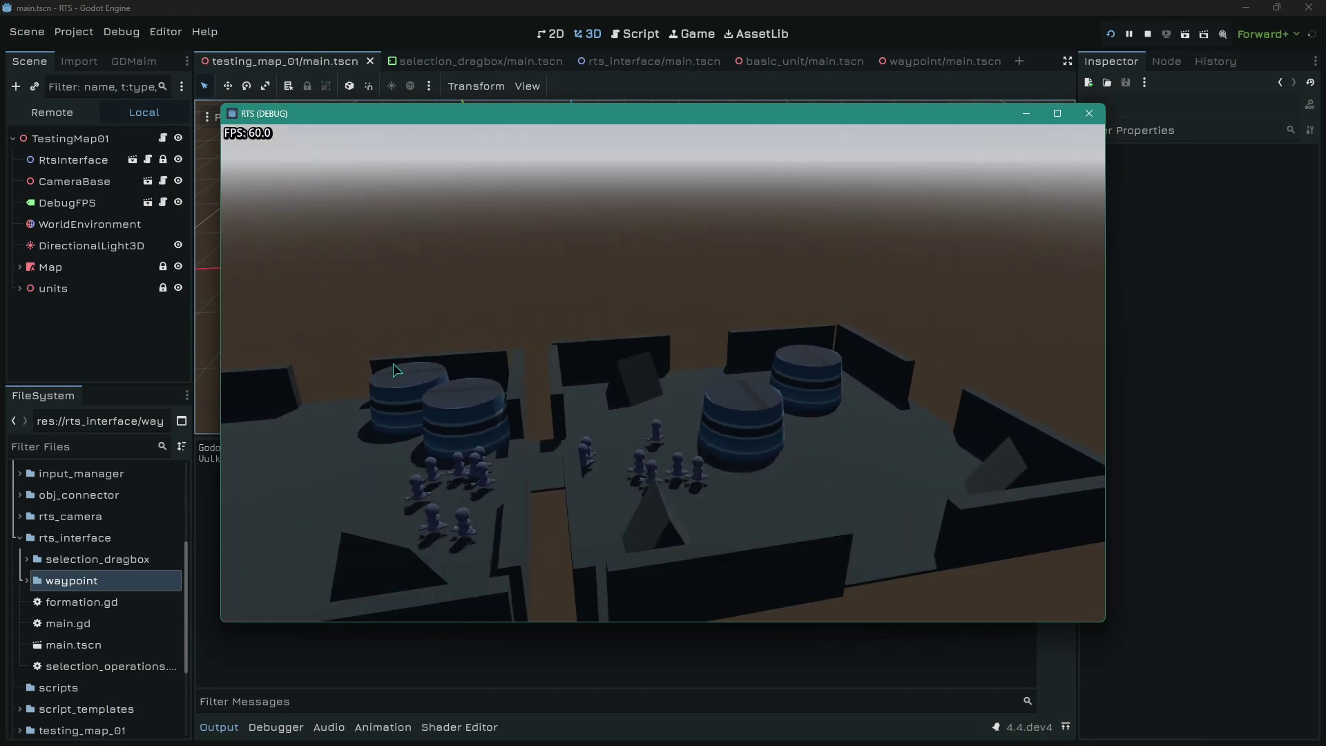
pyautogui.scroll(-1, 761, 563)
pyautogui.moveTo(370, 349); pyautogui.dragTo(761, 563)
pyautogui.moveTo(761, 564); pyautogui.dragTo(699, 476, button='middle')
pyautogui.moveTo(384, 370); pyautogui.dragTo(680, 489)
pyautogui.rightClick(761, 449)
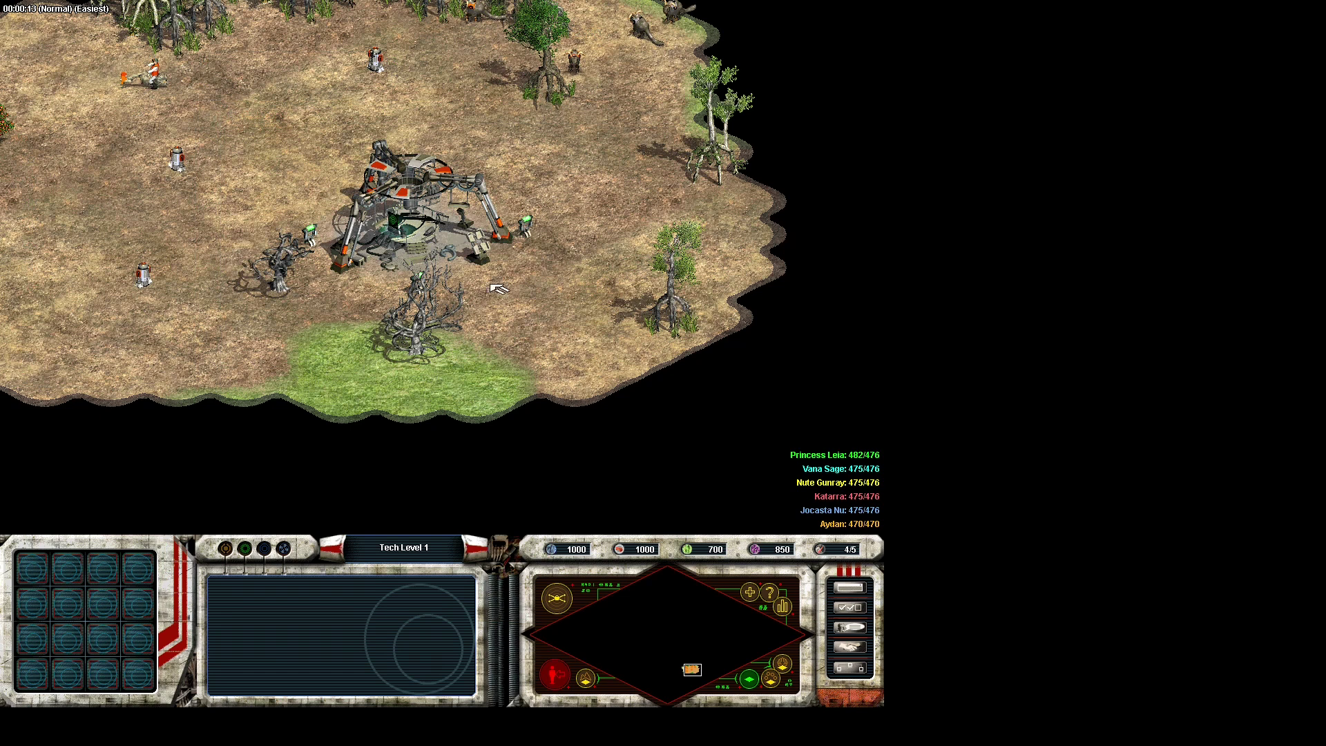
# In the classic Star Wars RTS, look over the starting base and its Command Center, and mute the system audio
pyautogui.press('Up')
pyautogui.press('Left')
pyautogui.click(431, 310)
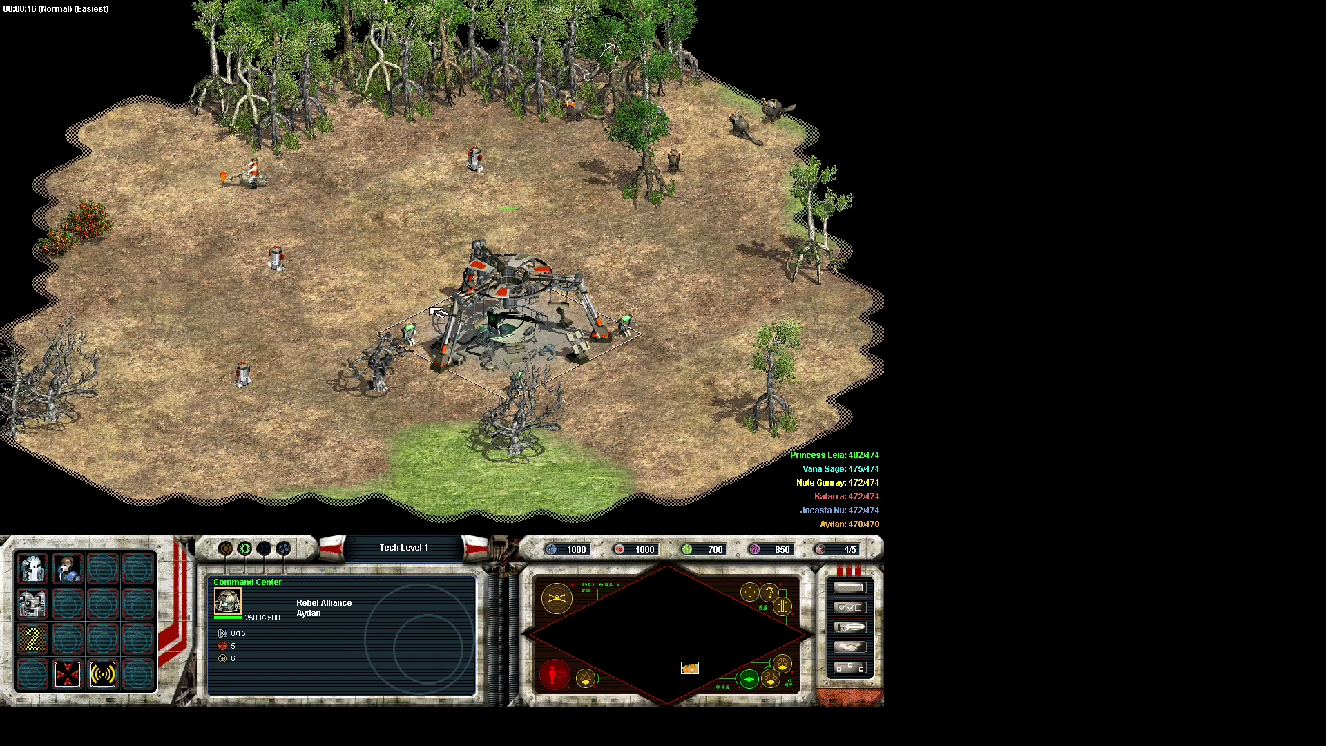
pyautogui.press('Up')
pyautogui.press('Right')
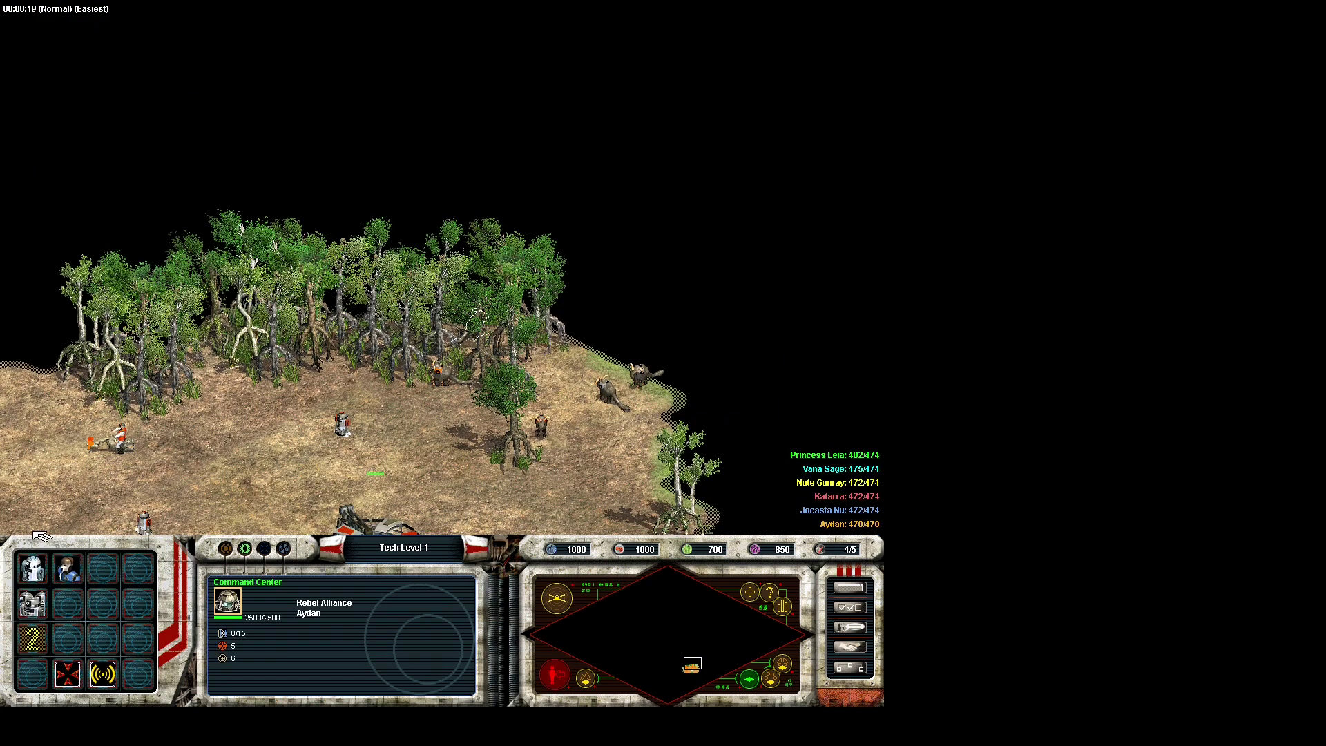
pyautogui.press('Left')
pyautogui.press('Left')
pyautogui.press('Down')
pyautogui.press('Down')
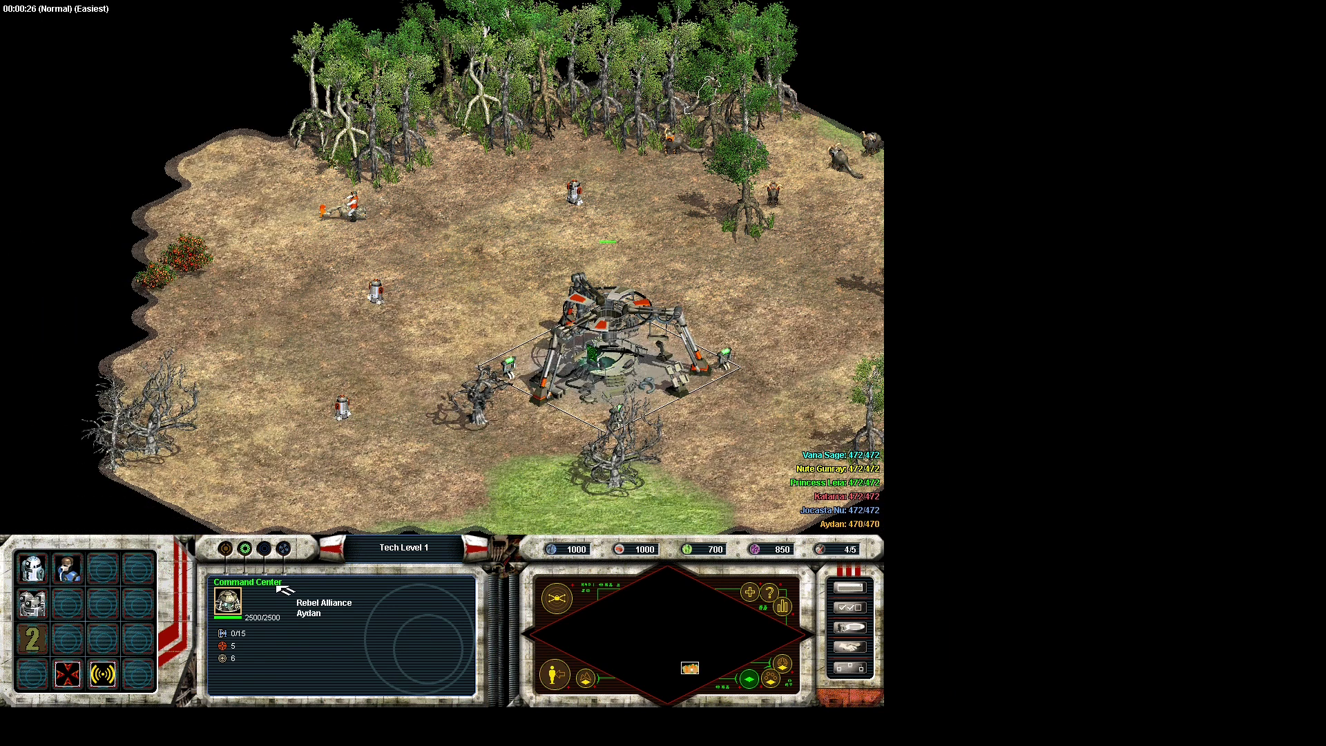
pyautogui.press('XF86AudioMute')
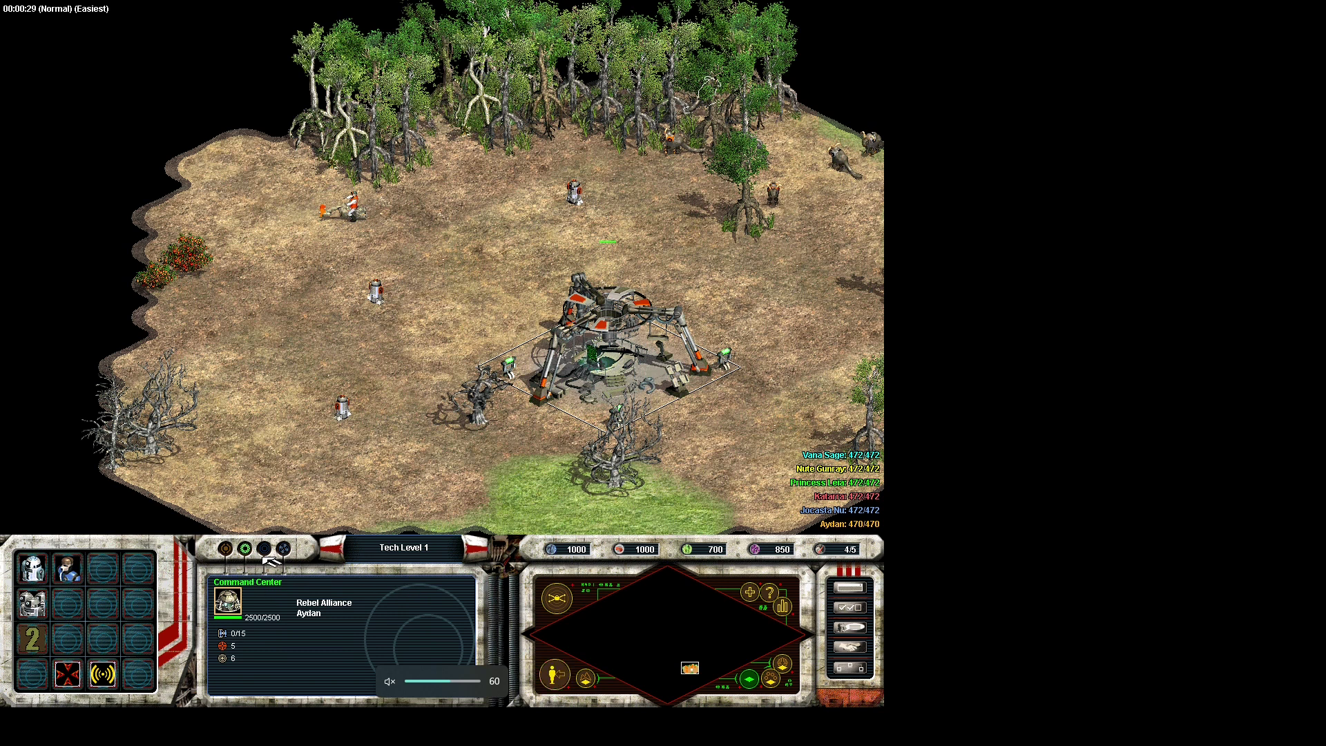
# Box-select the Scout and two Workers west of the Command Center and move them as a group
pyautogui.click(369, 381)
pyautogui.press('Right')
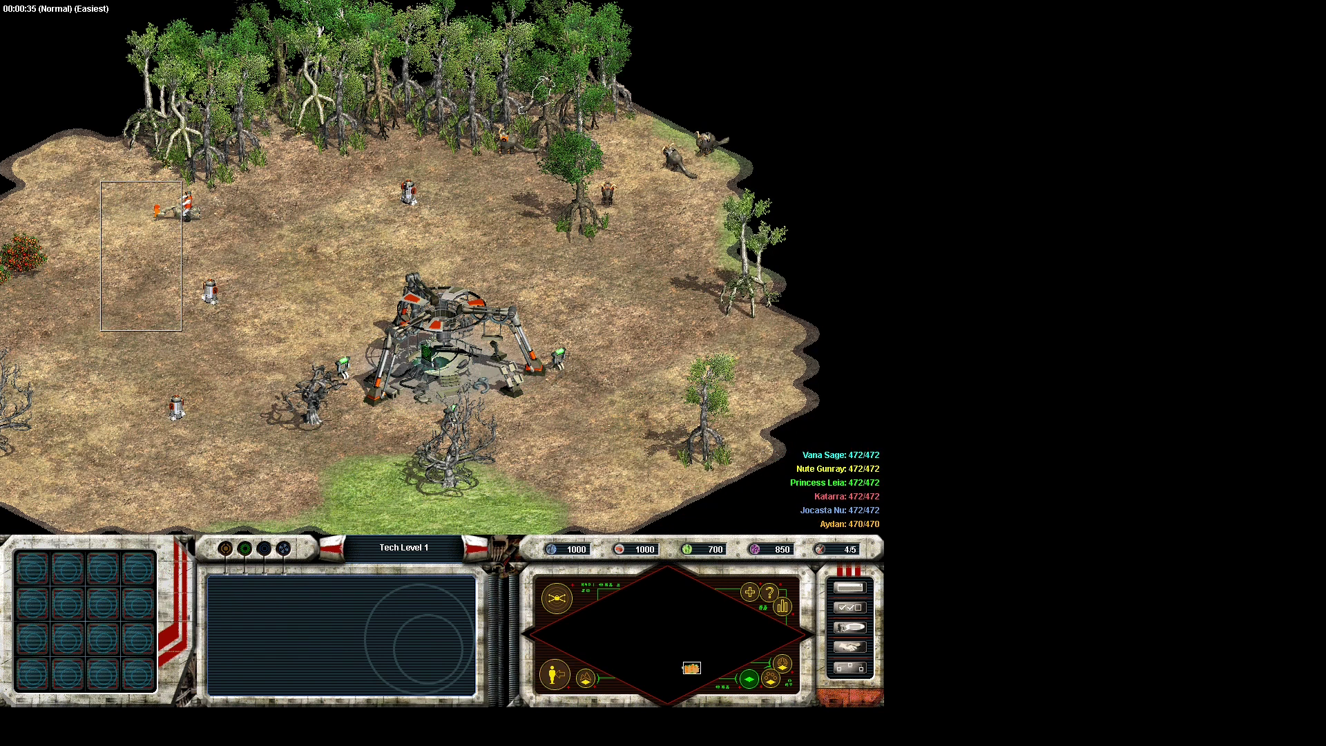
pyautogui.moveTo(313, 494); pyautogui.dragTo(314, 494)
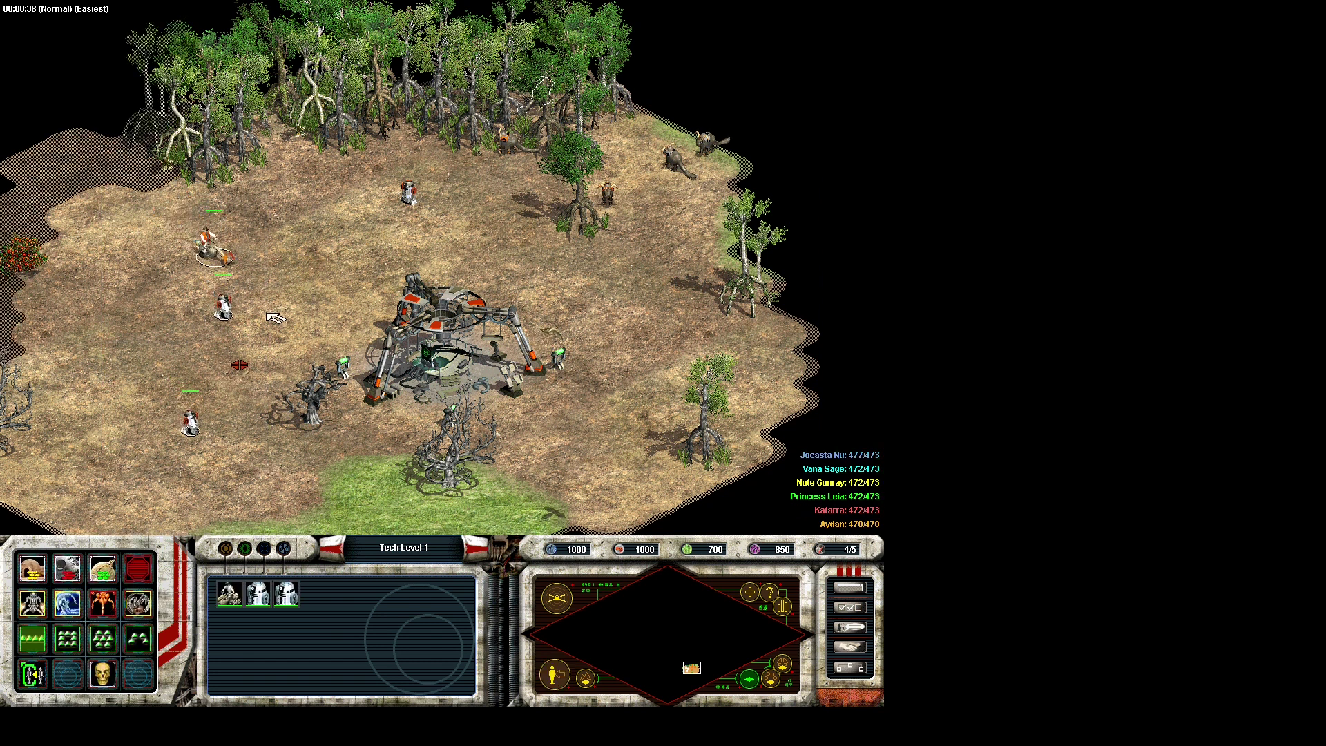
# Have one of the Workers build a Prefab Shelter on the open ground west of the Command Center
pyautogui.click(235, 314)
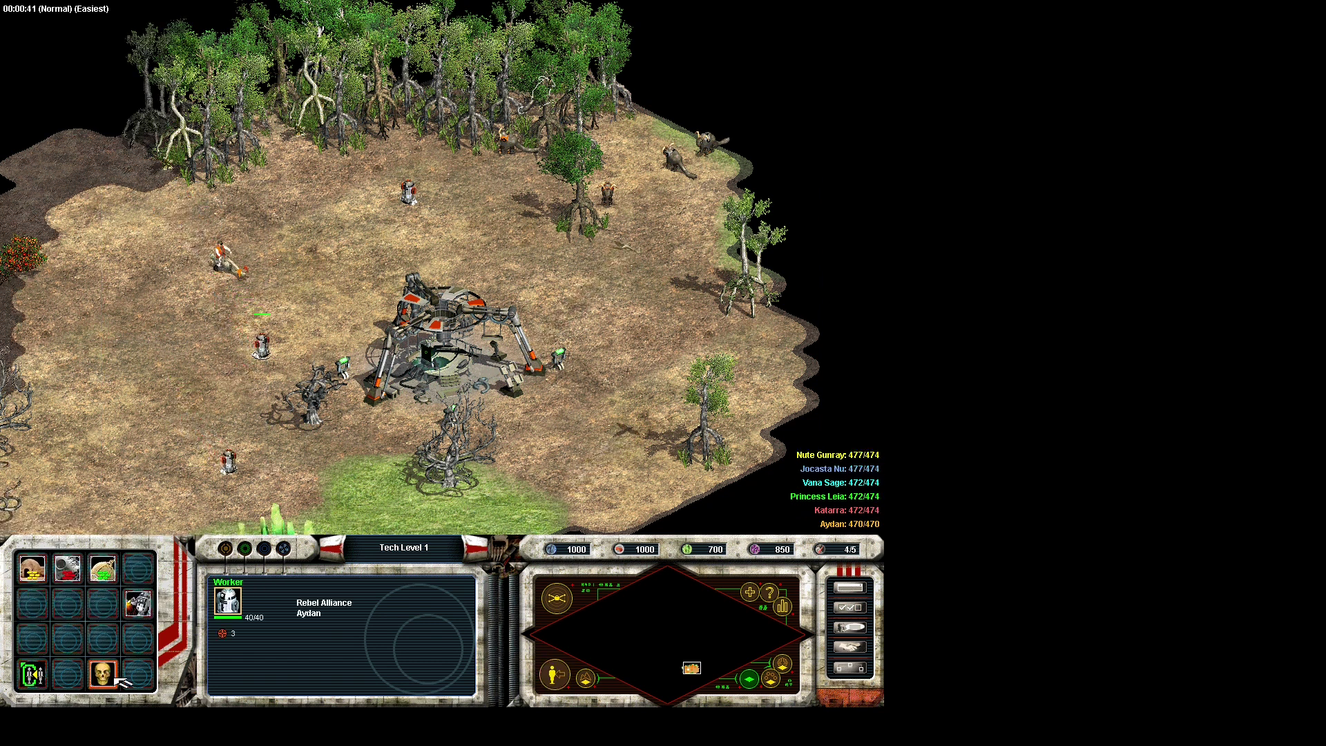
pyautogui.click(29, 556)
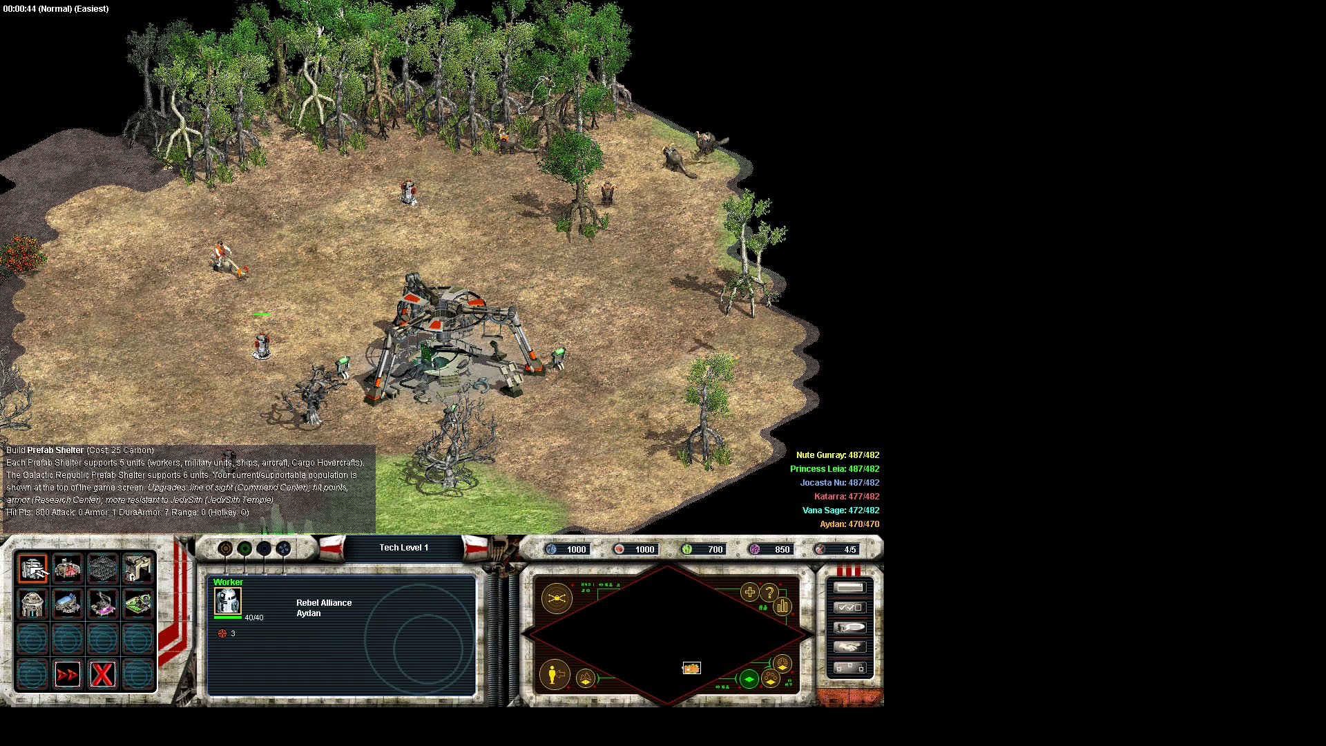
pyautogui.click(32, 562)
pyautogui.click(181, 367)
# Queue four Workers at the Command Center
pyautogui.click(442, 345)
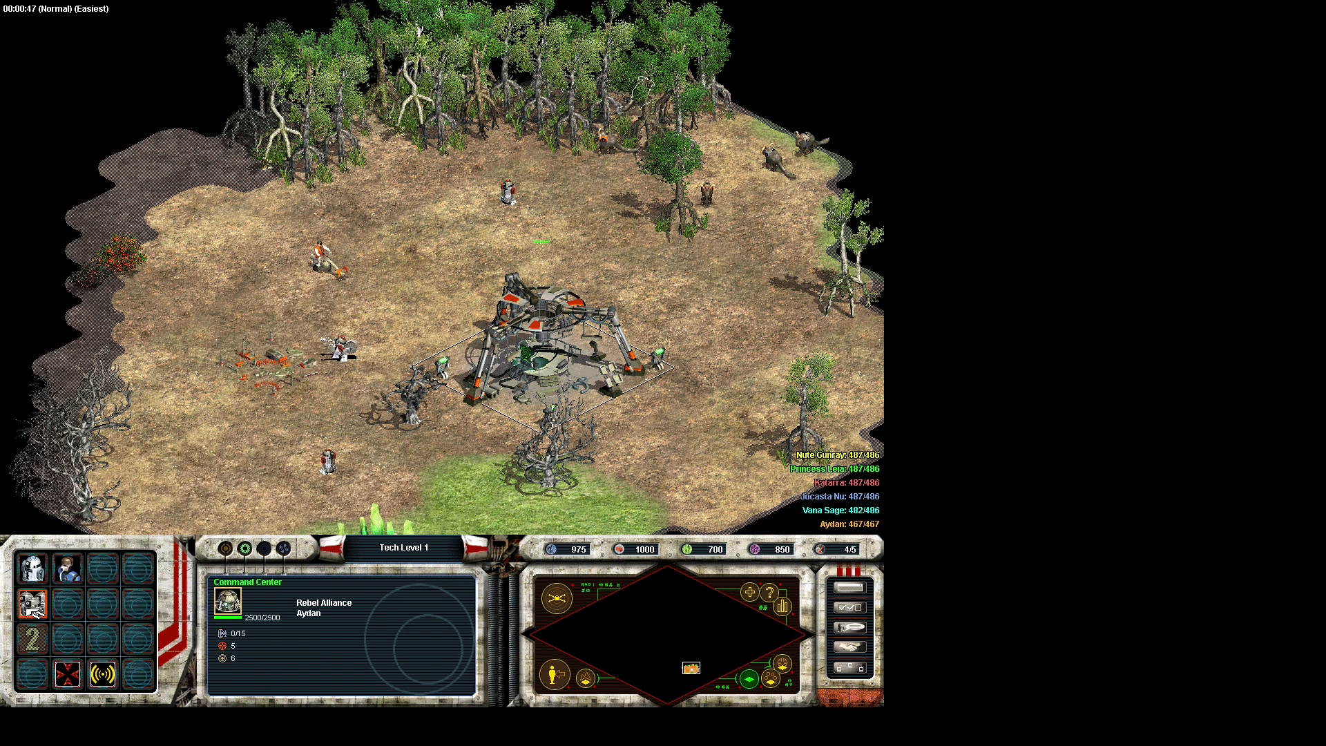
pyautogui.click(36, 573)
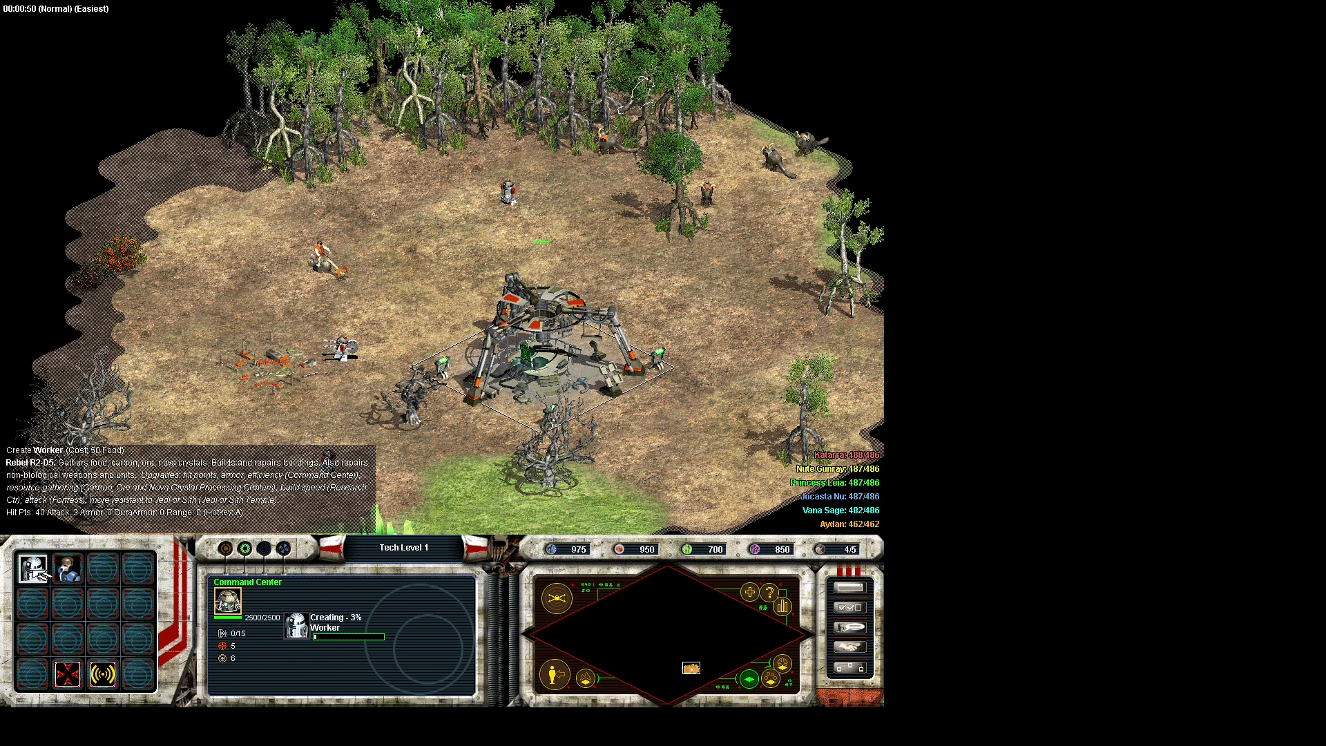
pyautogui.click(36, 573)
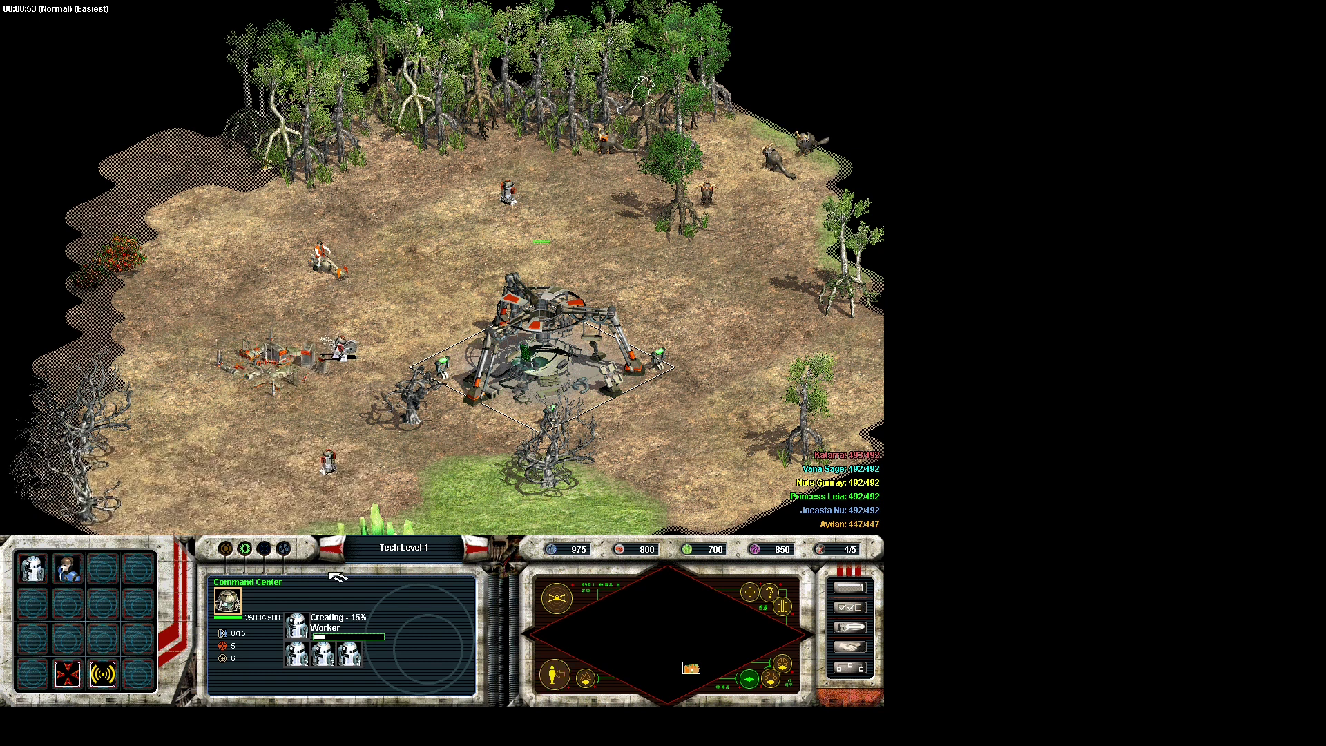
# Have the Worker south of the Prefab Shelter build a Nova Crystal Proc Ctr beside the green crystals
pyautogui.click(248, 431)
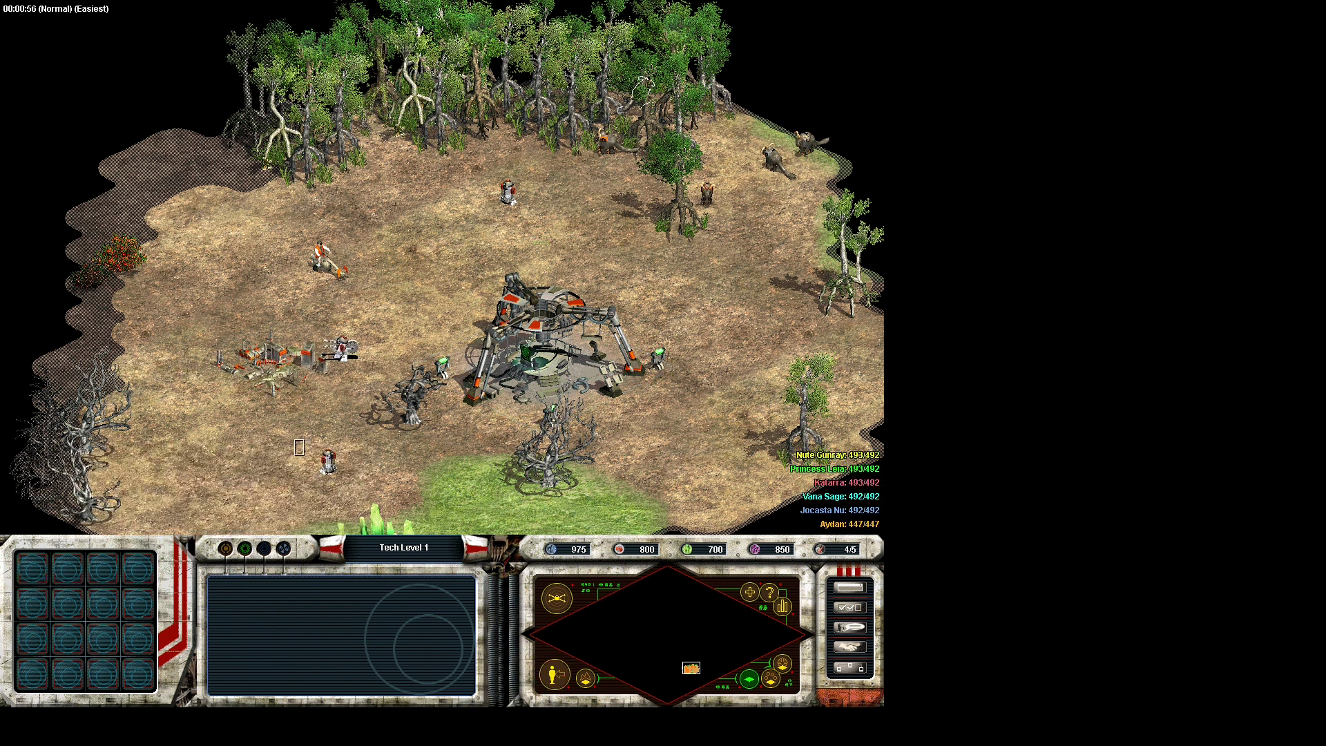
pyautogui.click(328, 462)
pyautogui.click(33, 568)
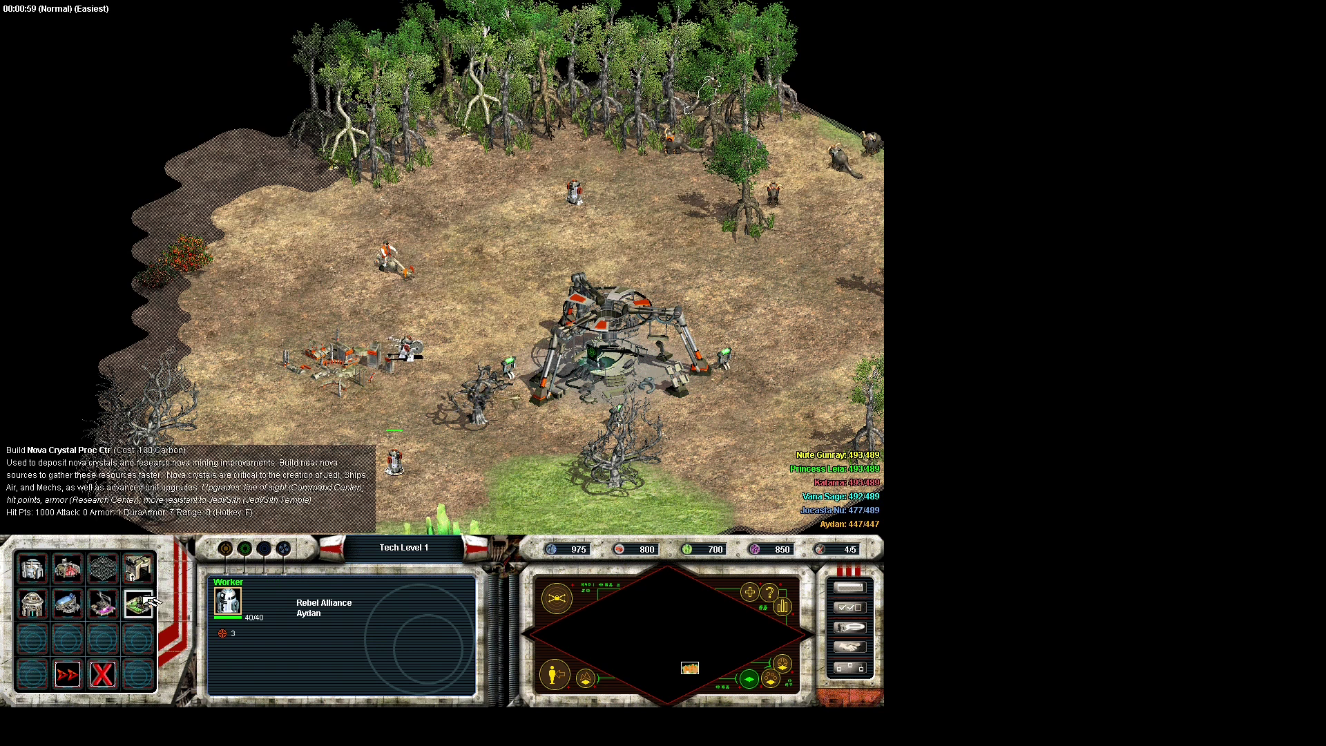
pyautogui.click(139, 604)
pyautogui.press('Down')
pyautogui.click(482, 437)
pyautogui.press('Escape')
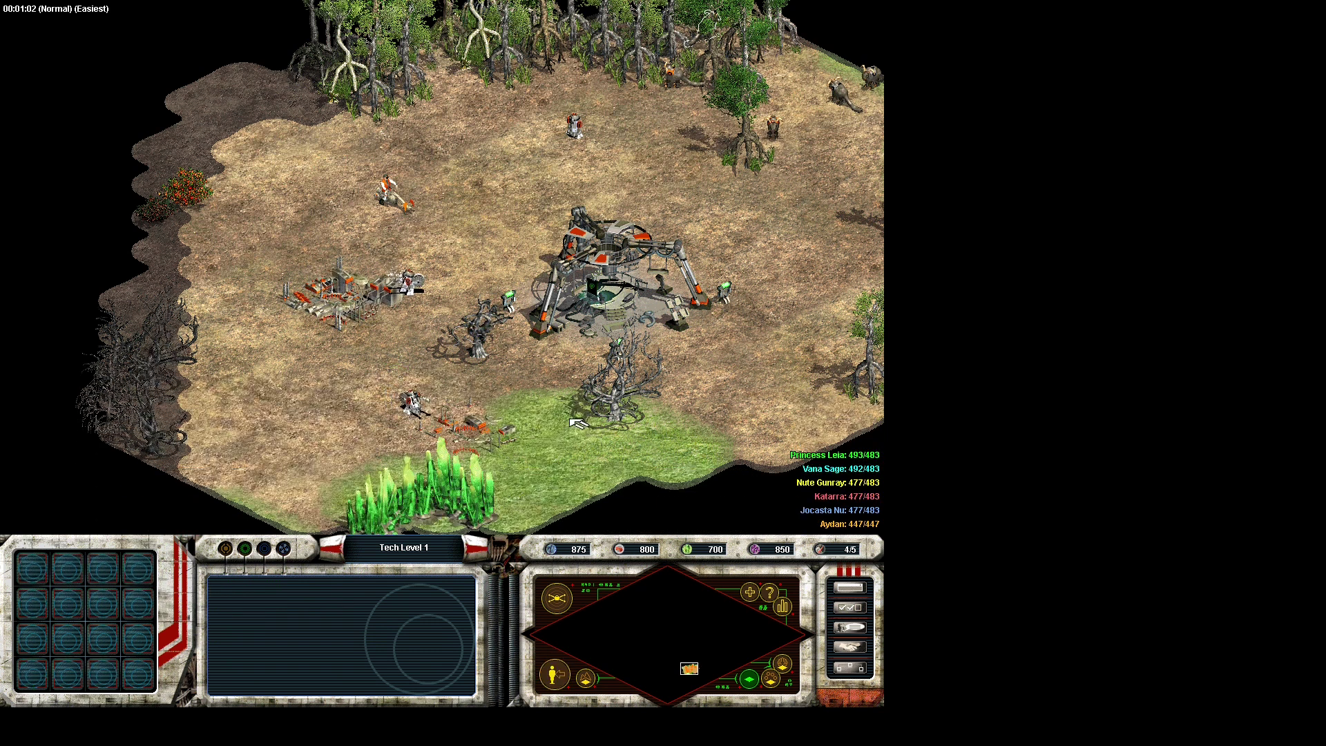
# Have the Worker north of the Command Center build a Carbon Proc Ctr near the forest
pyautogui.press('Right')
pyautogui.click(408, 126)
pyautogui.click(32, 568)
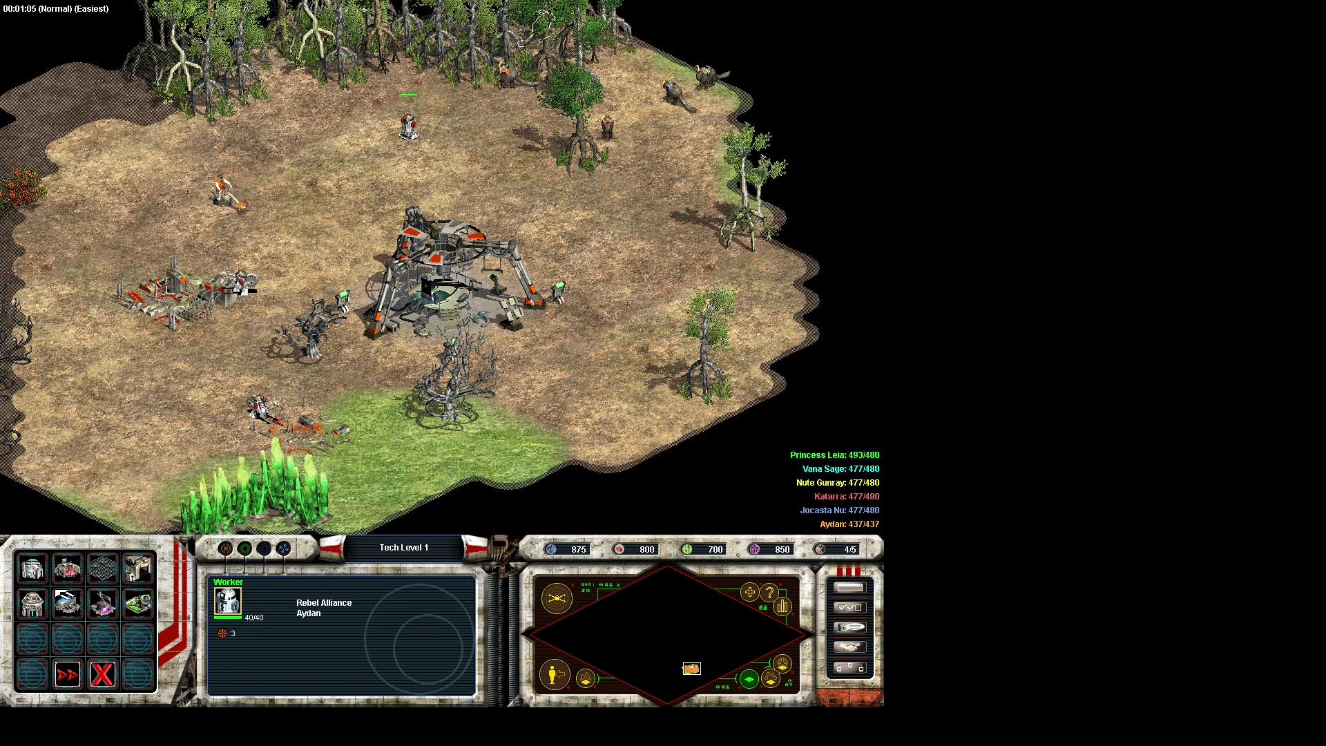
pyautogui.click(68, 605)
pyautogui.click(417, 149)
pyautogui.press('Escape')
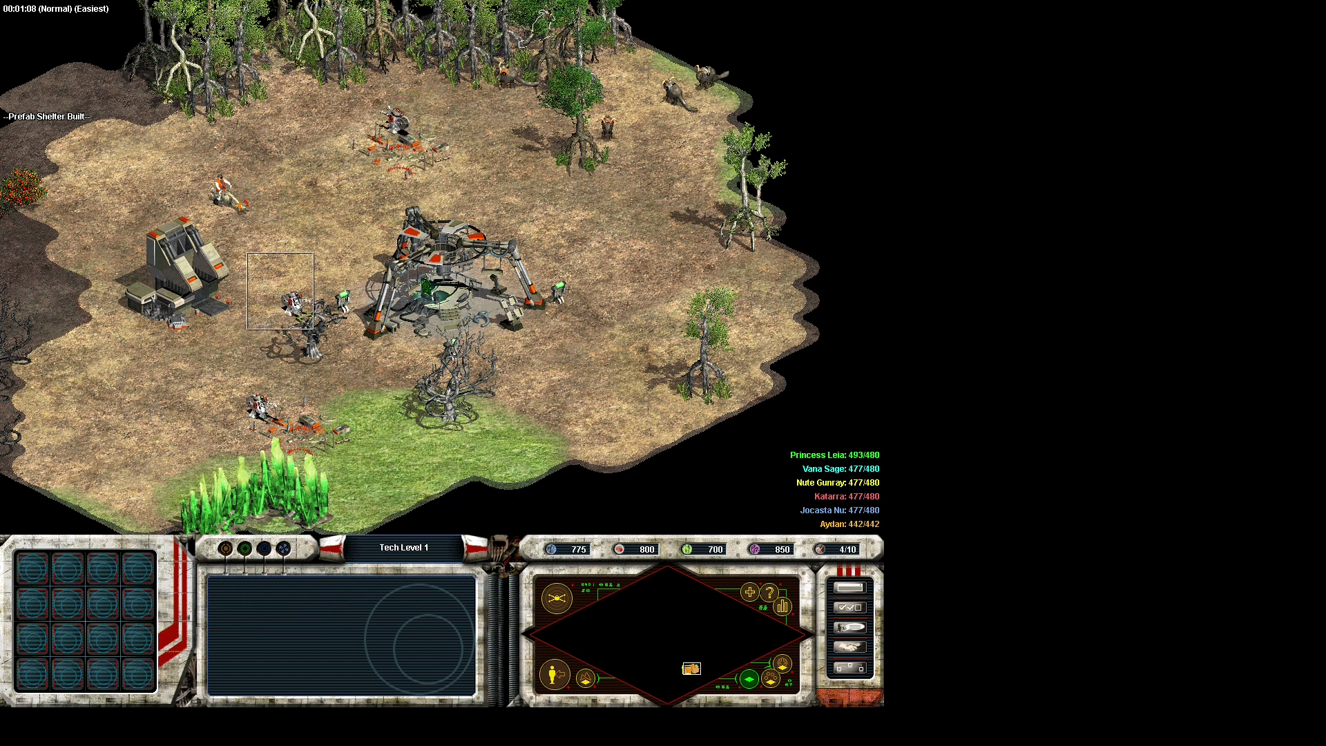
# Have the Worker collecting carbon build a power core between the Prefab Shelter and the Command Center
pyautogui.click(308, 309)
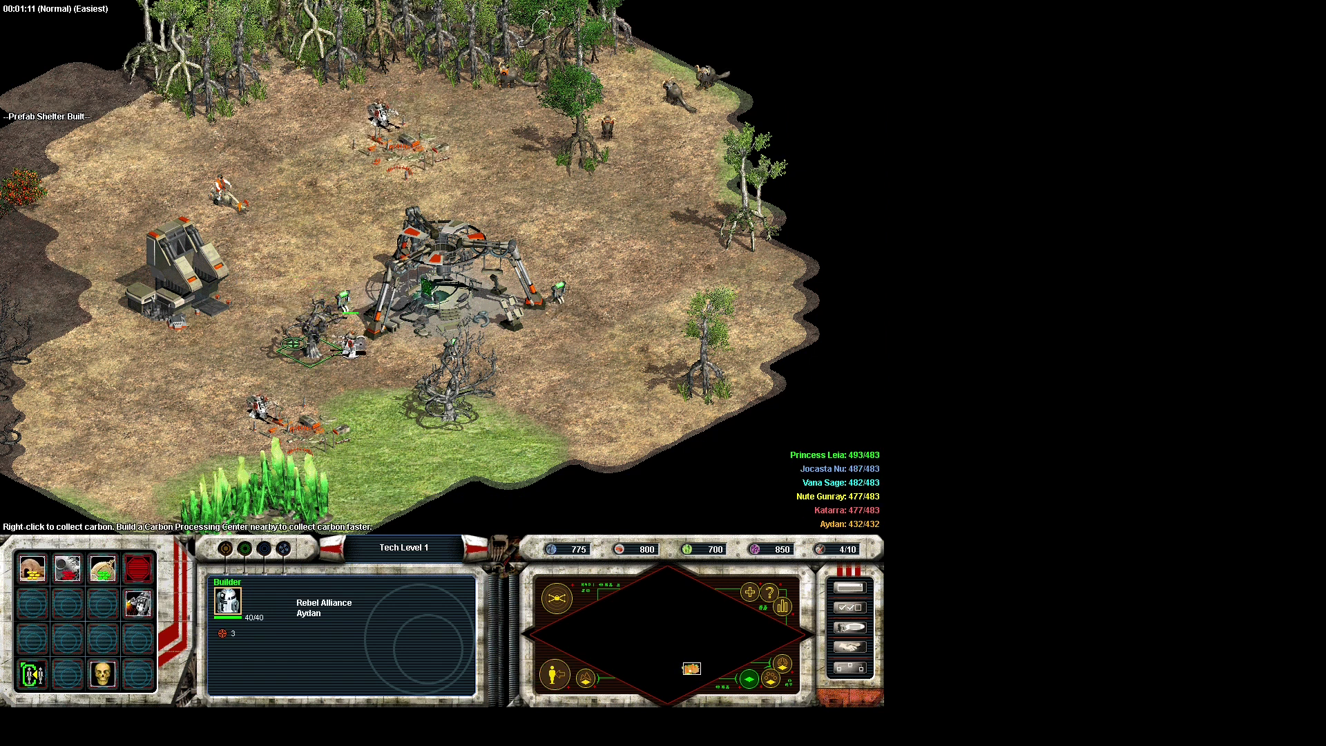
pyautogui.click(33, 568)
pyautogui.click(73, 569)
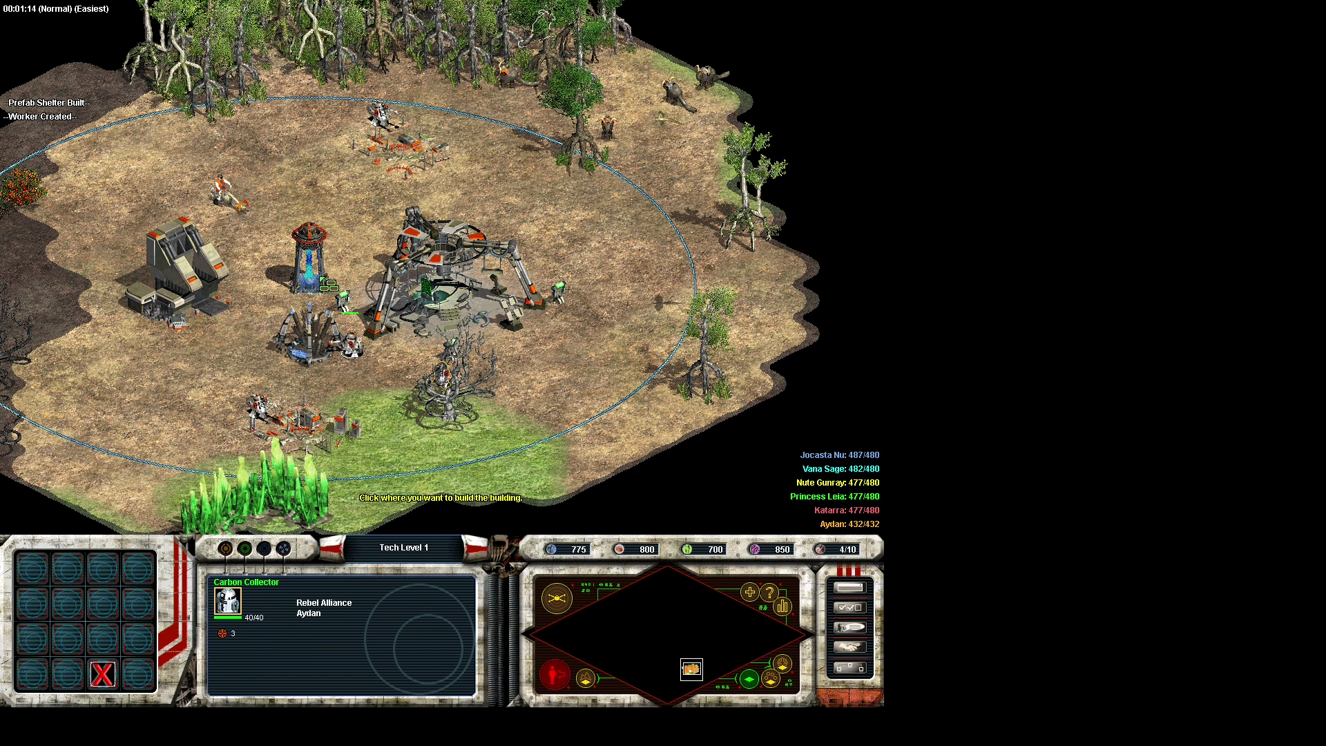
pyautogui.click(309, 278)
# Send the Scout to explore the western part of the map and check the Command Center's Worker queue
pyautogui.click(225, 194)
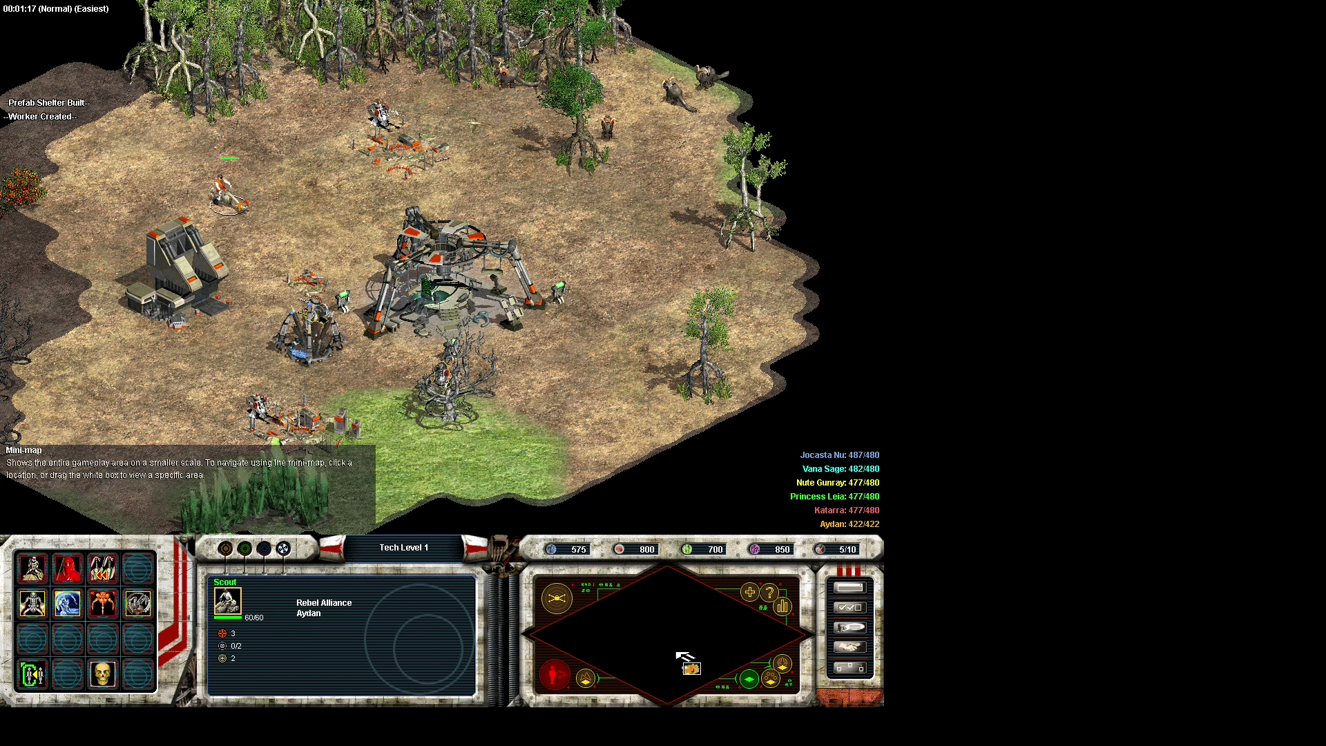
pyautogui.rightClick(637, 652)
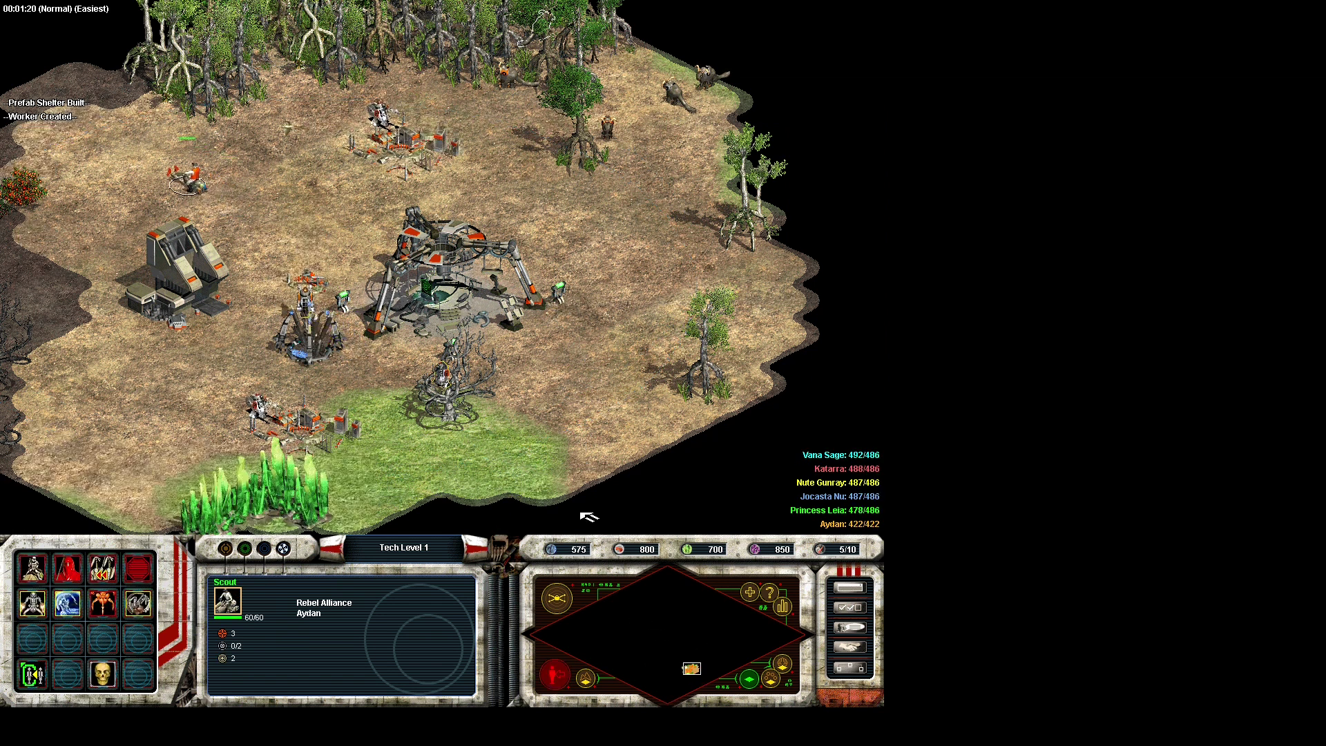
pyautogui.click(449, 290)
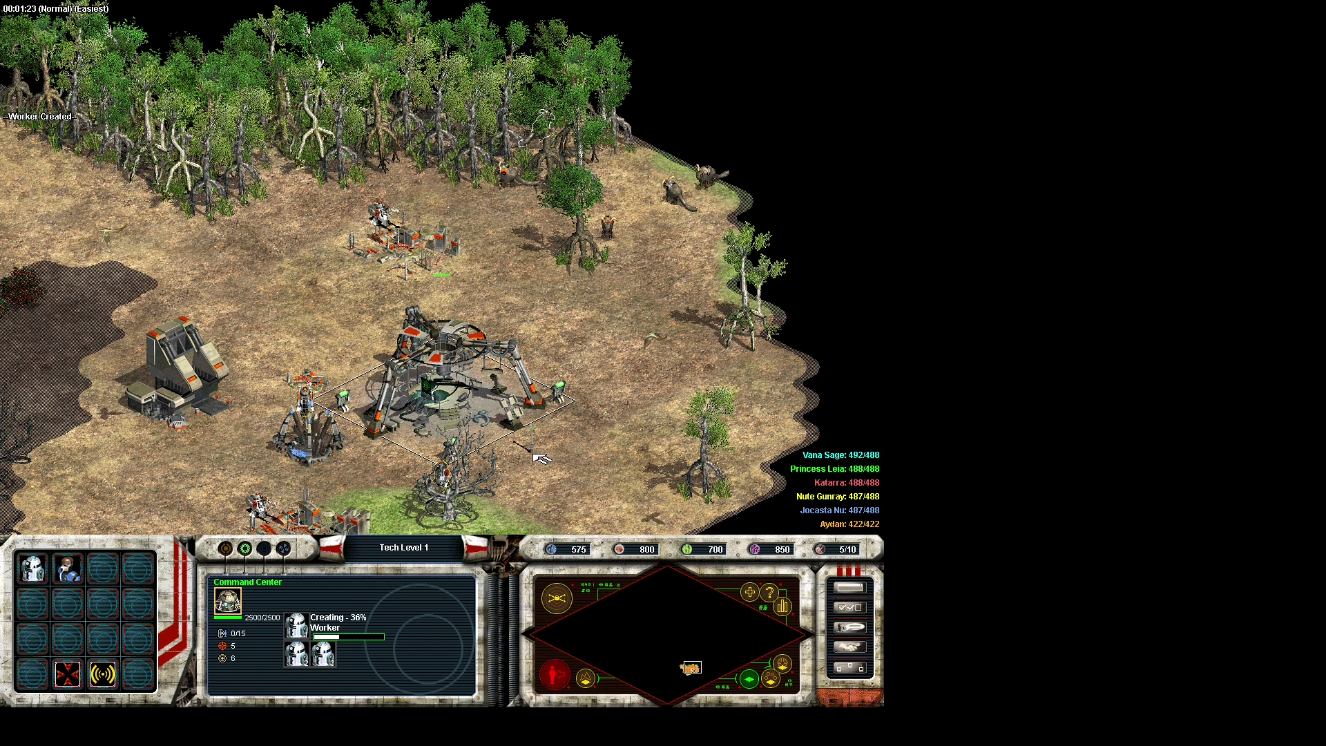
# Have the Worker south of the Command Center build a Troop Center on the open ground to the northeast
pyautogui.click(442, 474)
pyautogui.click(80, 581)
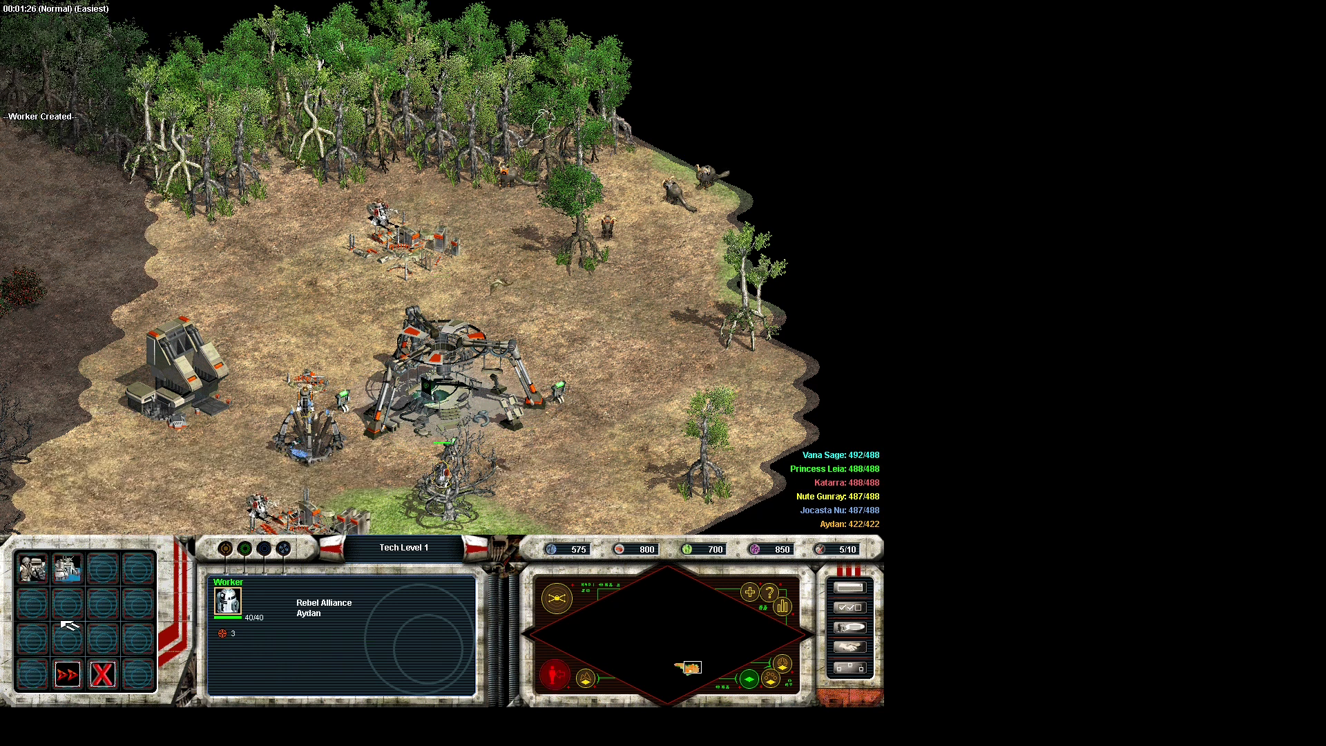
pyautogui.click(33, 568)
pyautogui.click(643, 307)
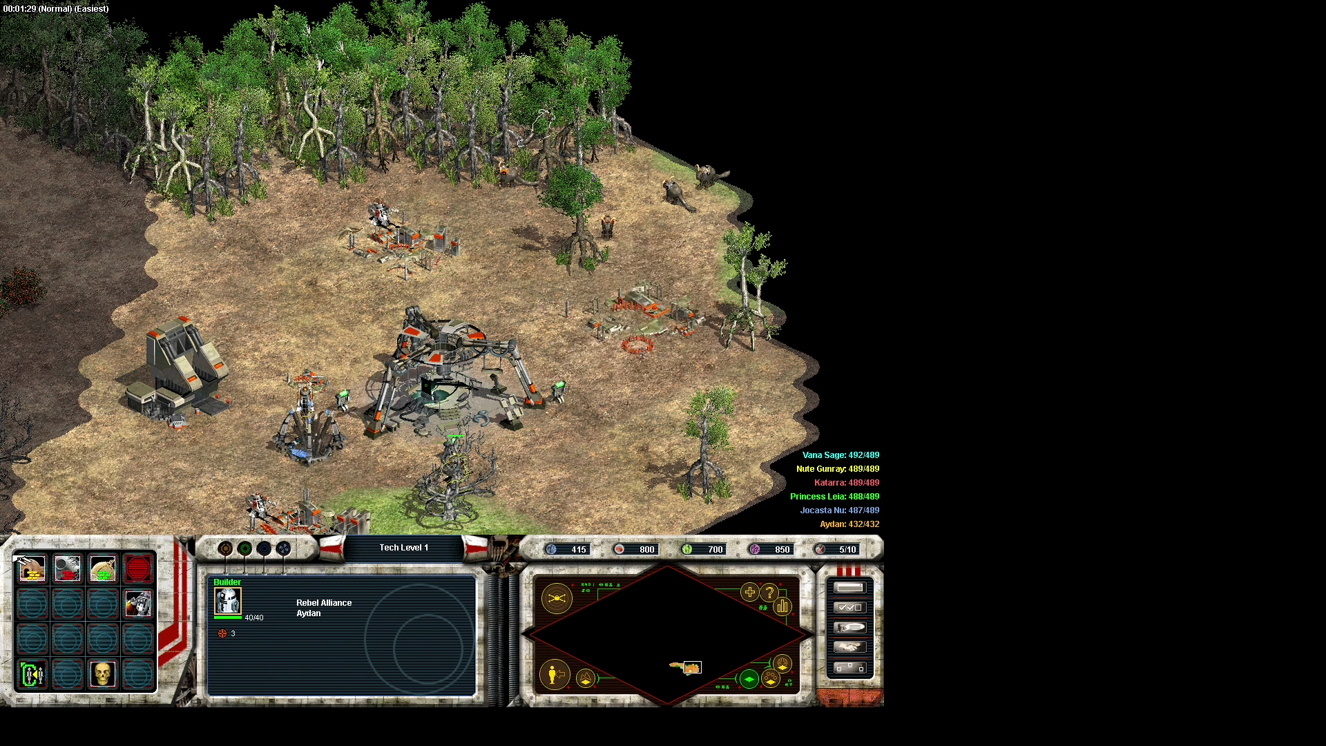
# Assign the same Worker another economic building on the open ground just northeast of the Prefab Shelter
pyautogui.click(142, 572)
pyautogui.click(145, 573)
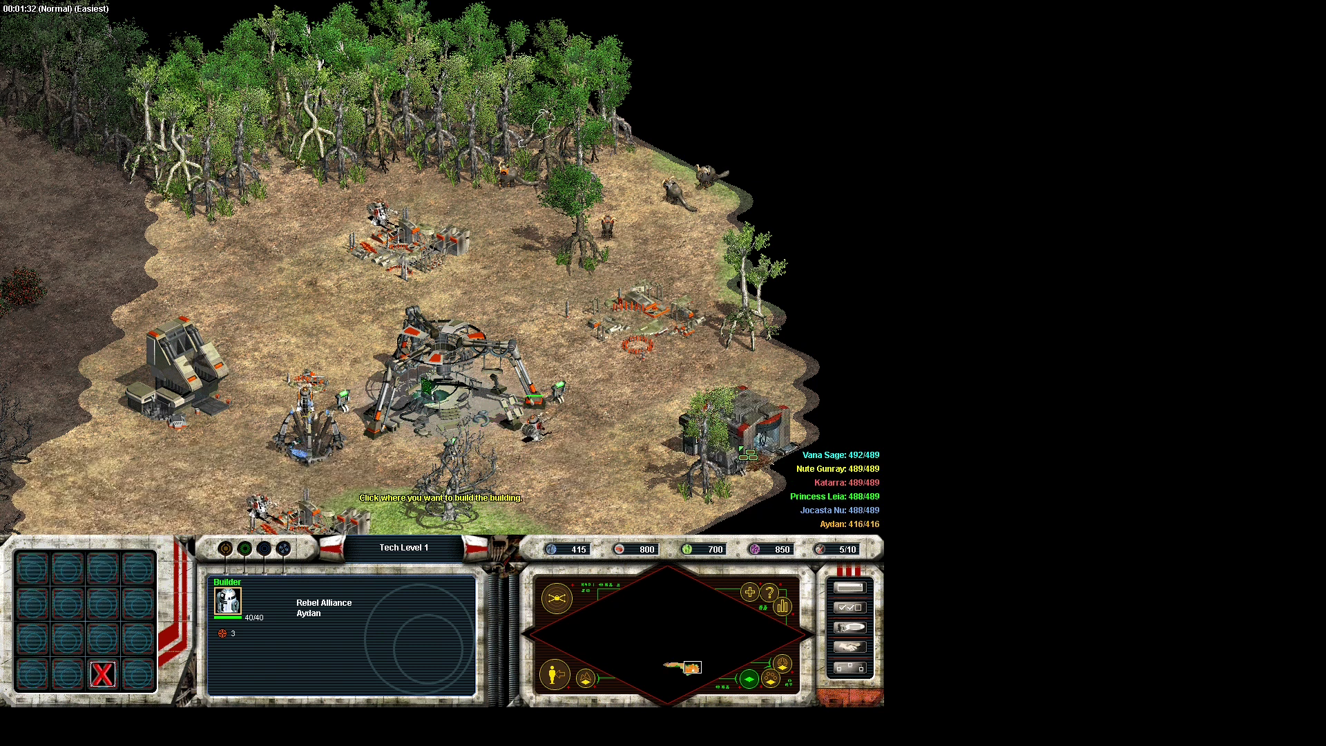
pyautogui.click(291, 329)
# Have the Worker beside the Command Center build the first structure from the additional buildings, near the lone tree to the southeast
pyautogui.click(434, 417)
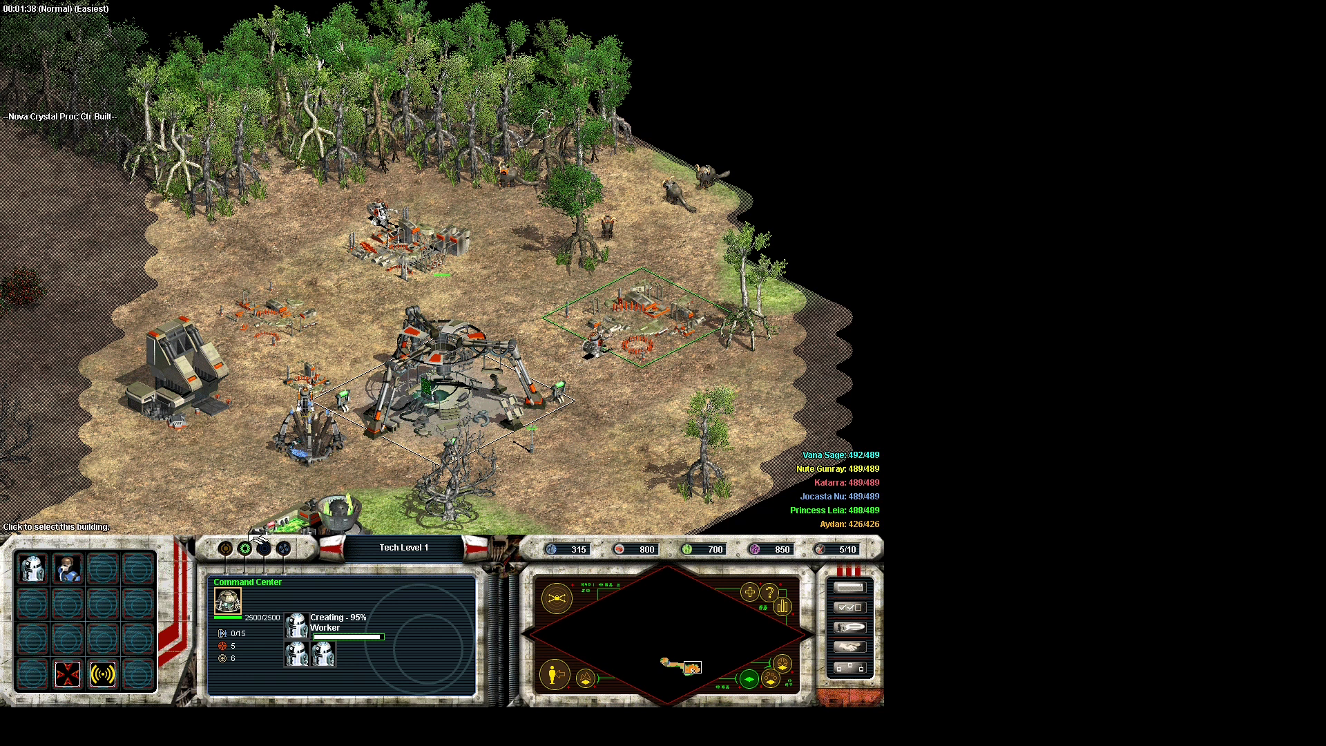
pyautogui.click(470, 373)
pyautogui.click(485, 361)
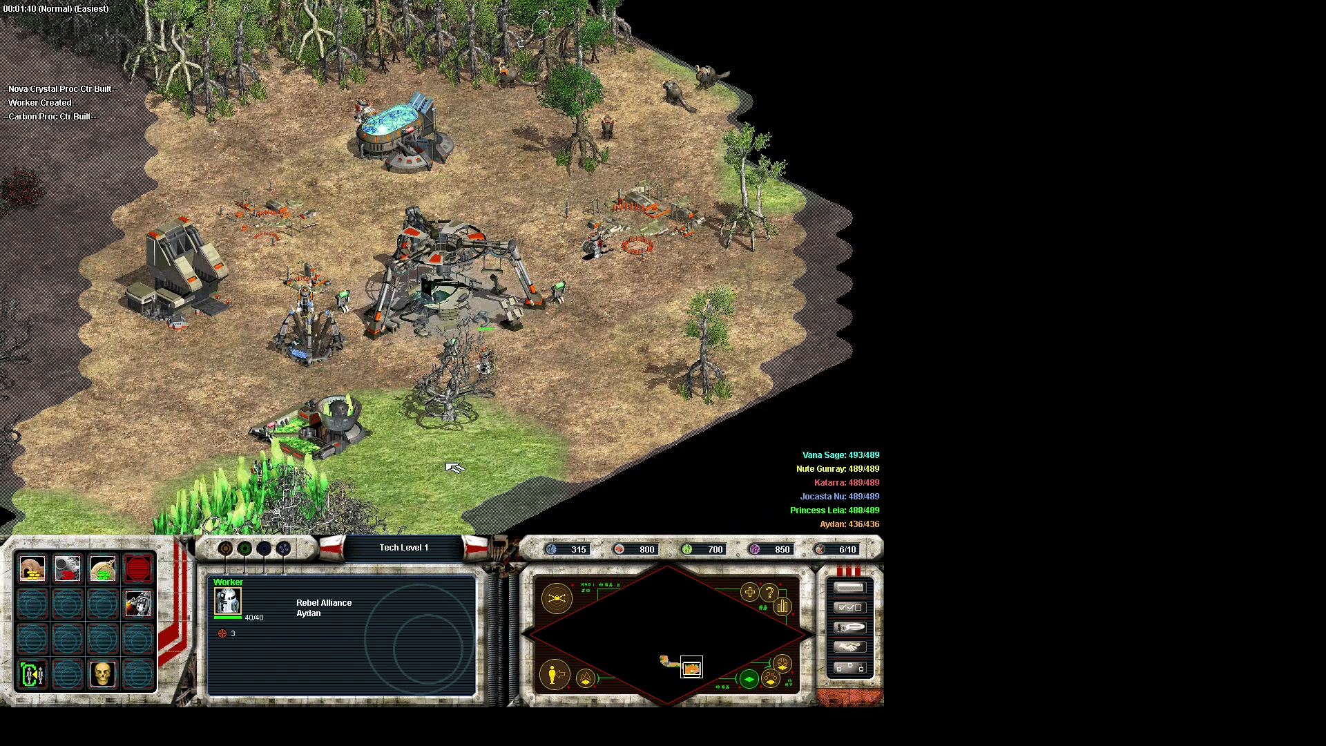
pyautogui.click(32, 568)
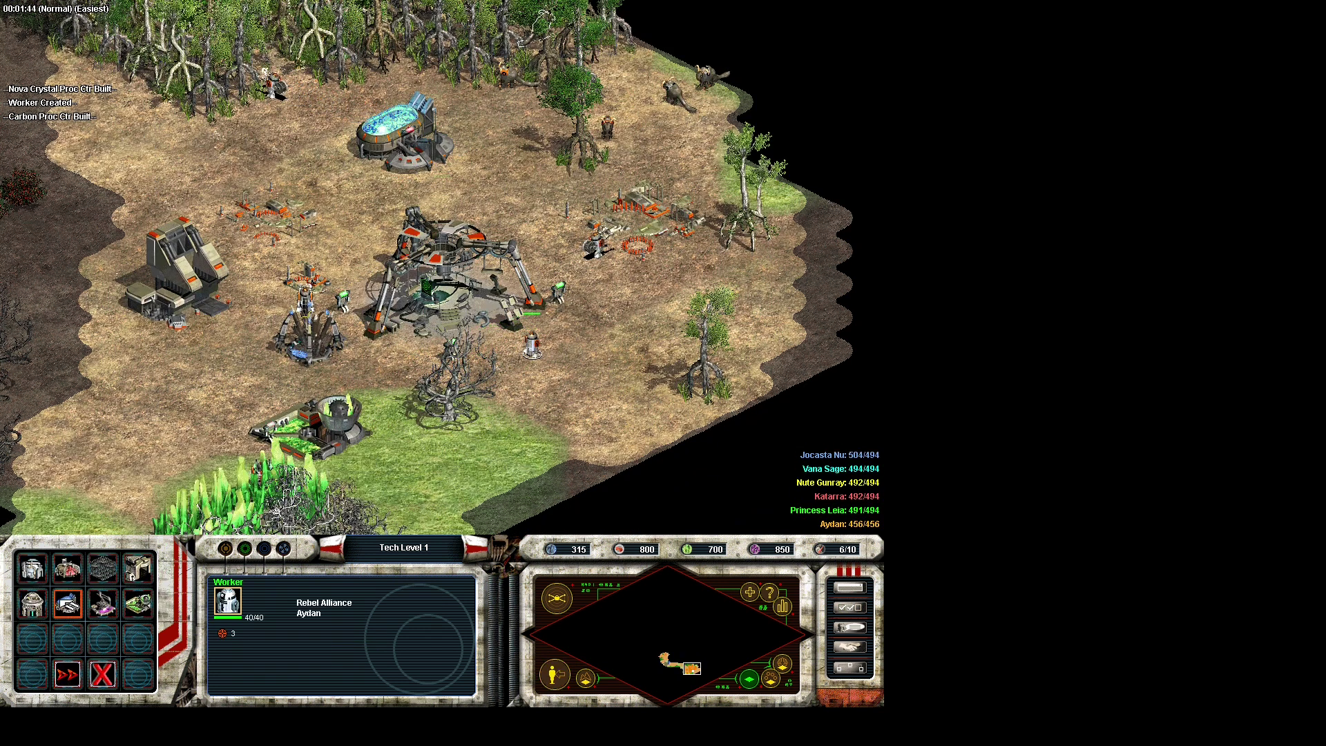
pyautogui.click(68, 674)
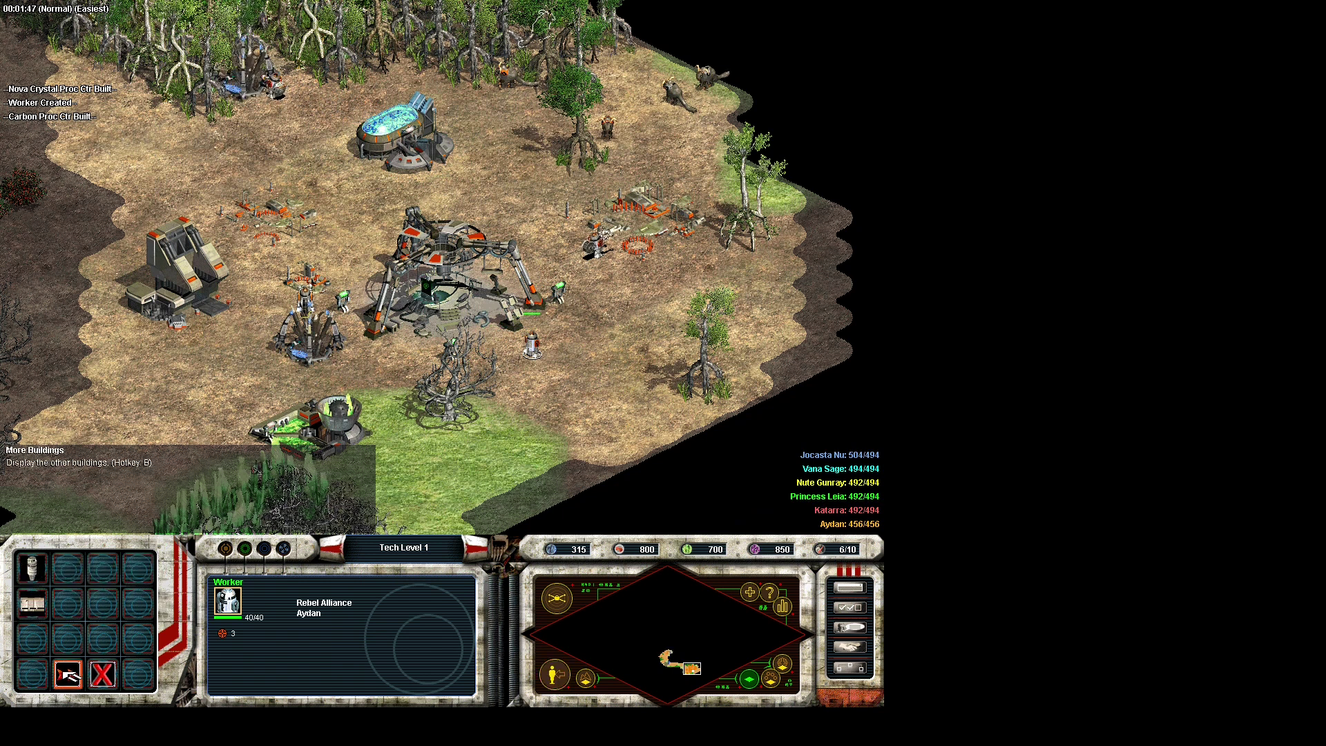
pyautogui.click(39, 571)
pyautogui.click(698, 435)
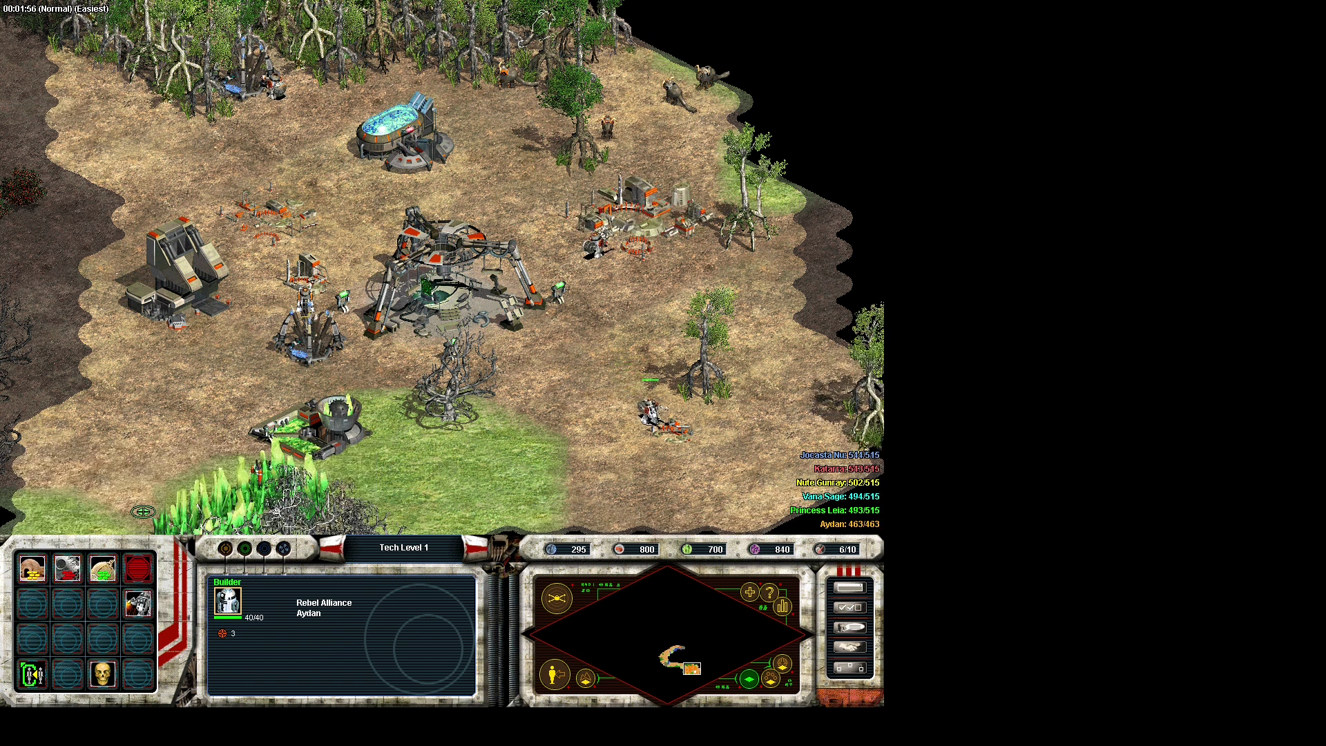
# Send the new Worker southeast of the Command Center to collect carbon from the bare tree just south of the building
pyautogui.click(660, 462)
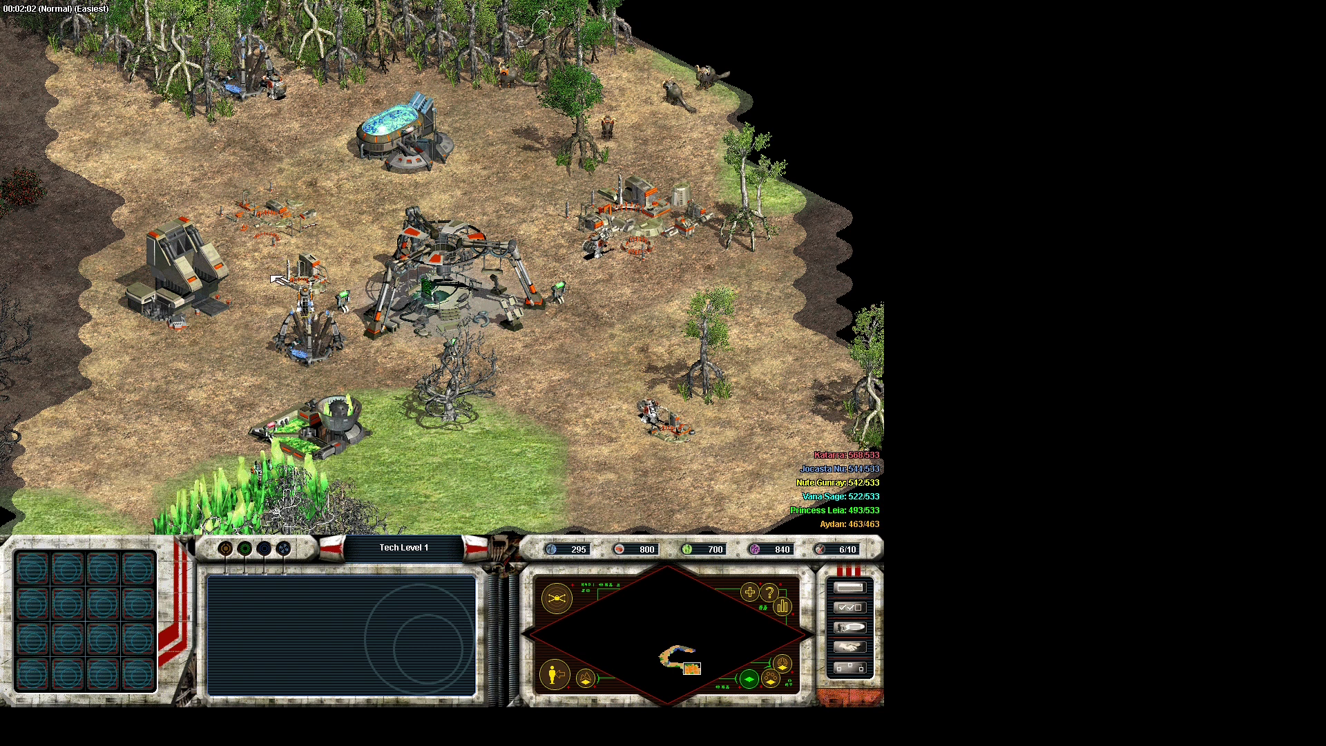
pyautogui.press('Up')
pyautogui.press('Left')
pyautogui.press('Right')
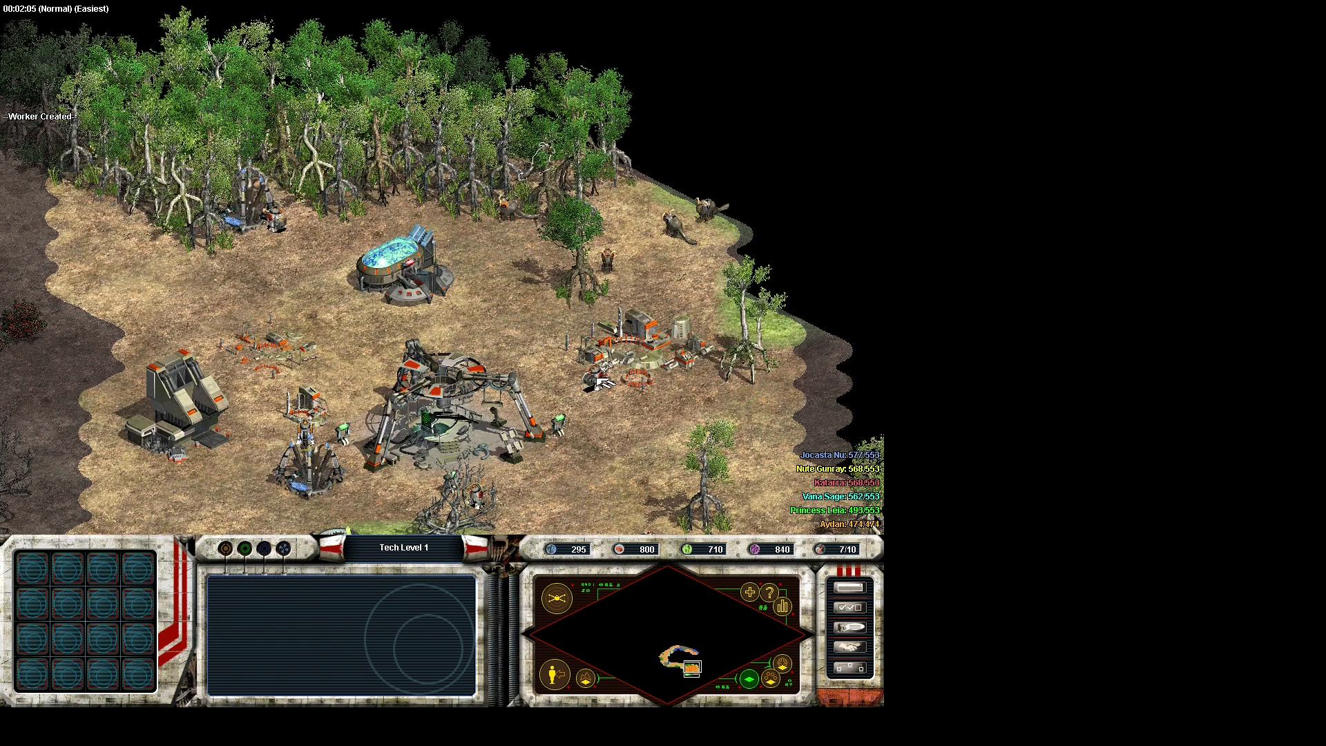
pyautogui.press('Down')
pyautogui.click(526, 355)
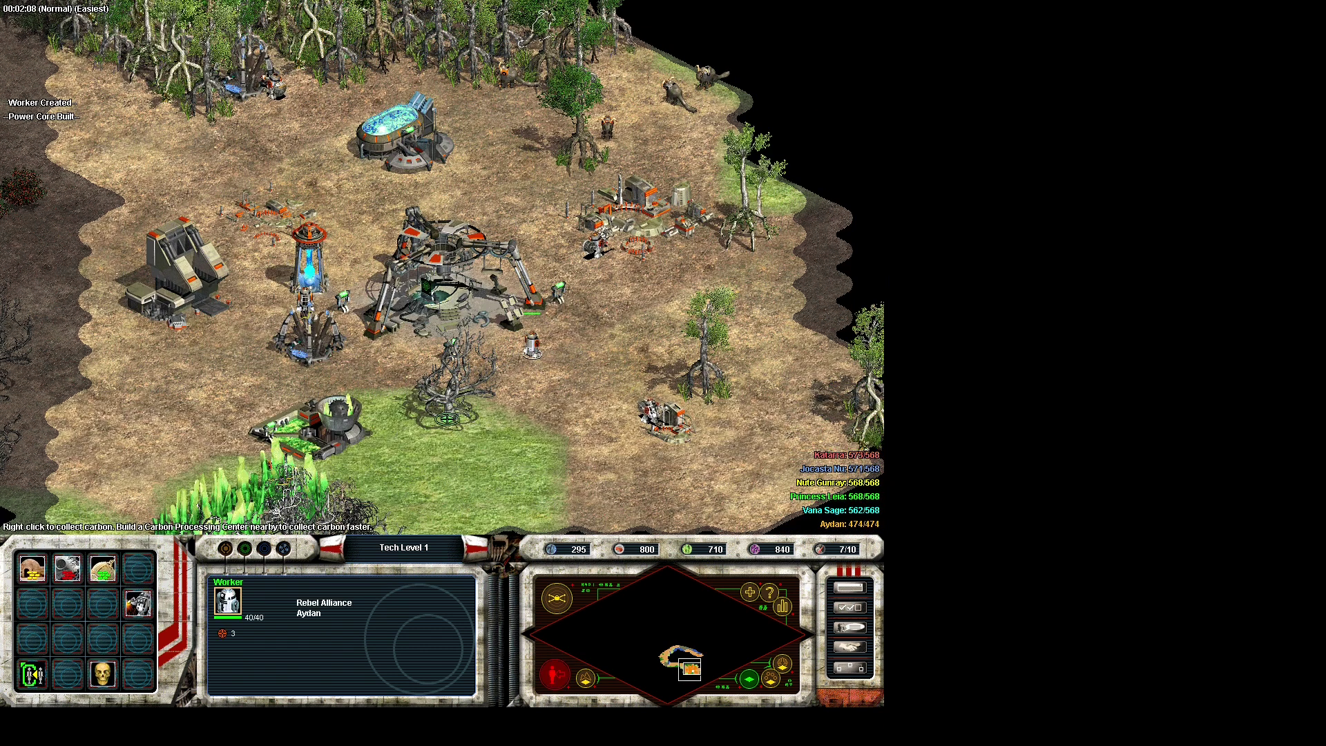
pyautogui.rightClick(447, 406)
# Have the Builder beside the Sentry Post build an Ore Proc Ctr next to the purple crystals to the southeast
pyautogui.press('Down')
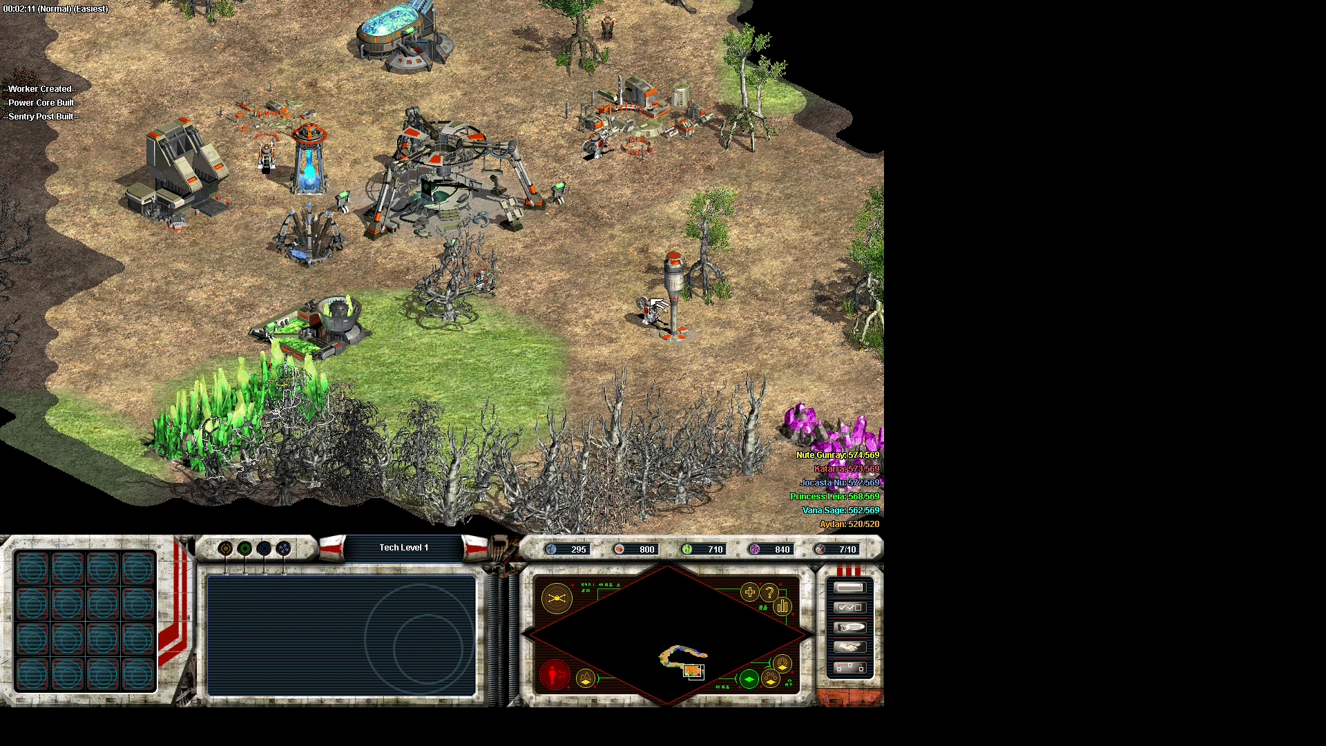
pyautogui.press('Right')
pyautogui.click(36, 567)
pyautogui.click(97, 614)
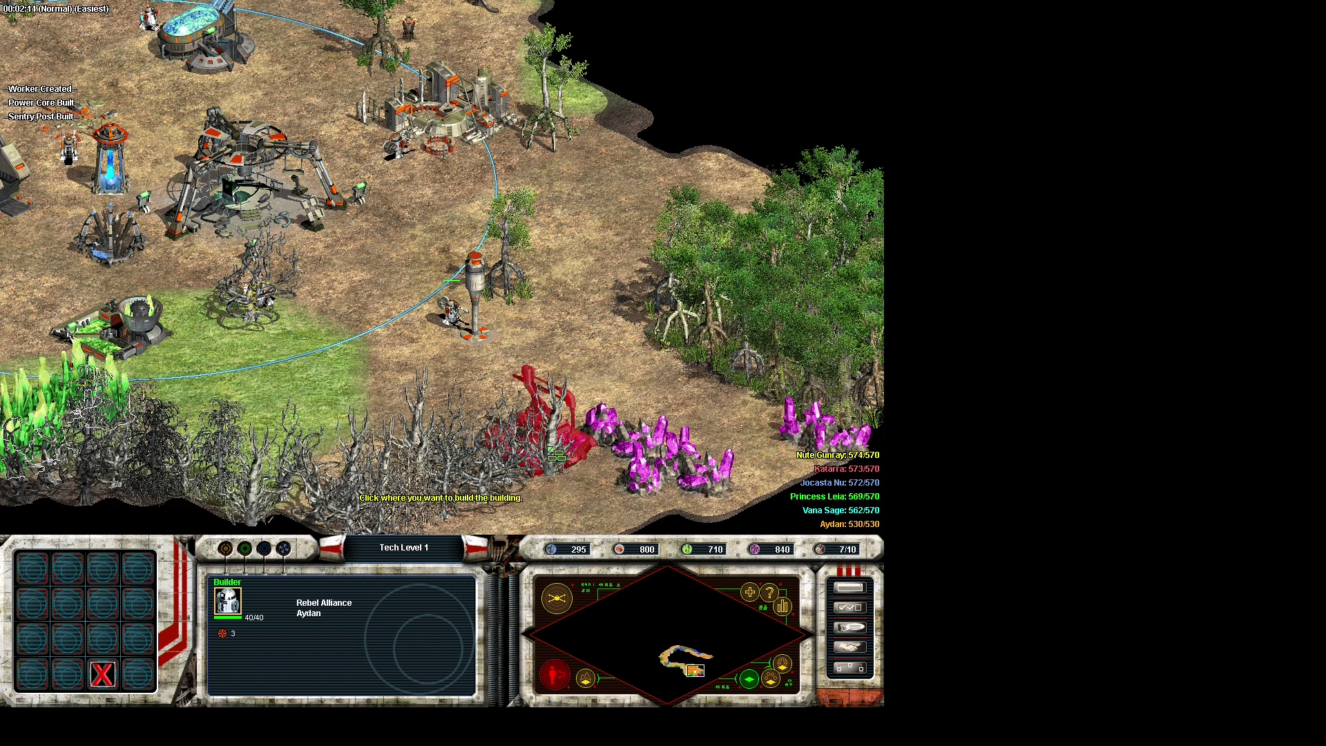
pyautogui.click(703, 408)
# Queue four more Workers at the Command Center
pyautogui.click(245, 186)
pyautogui.press('Up')
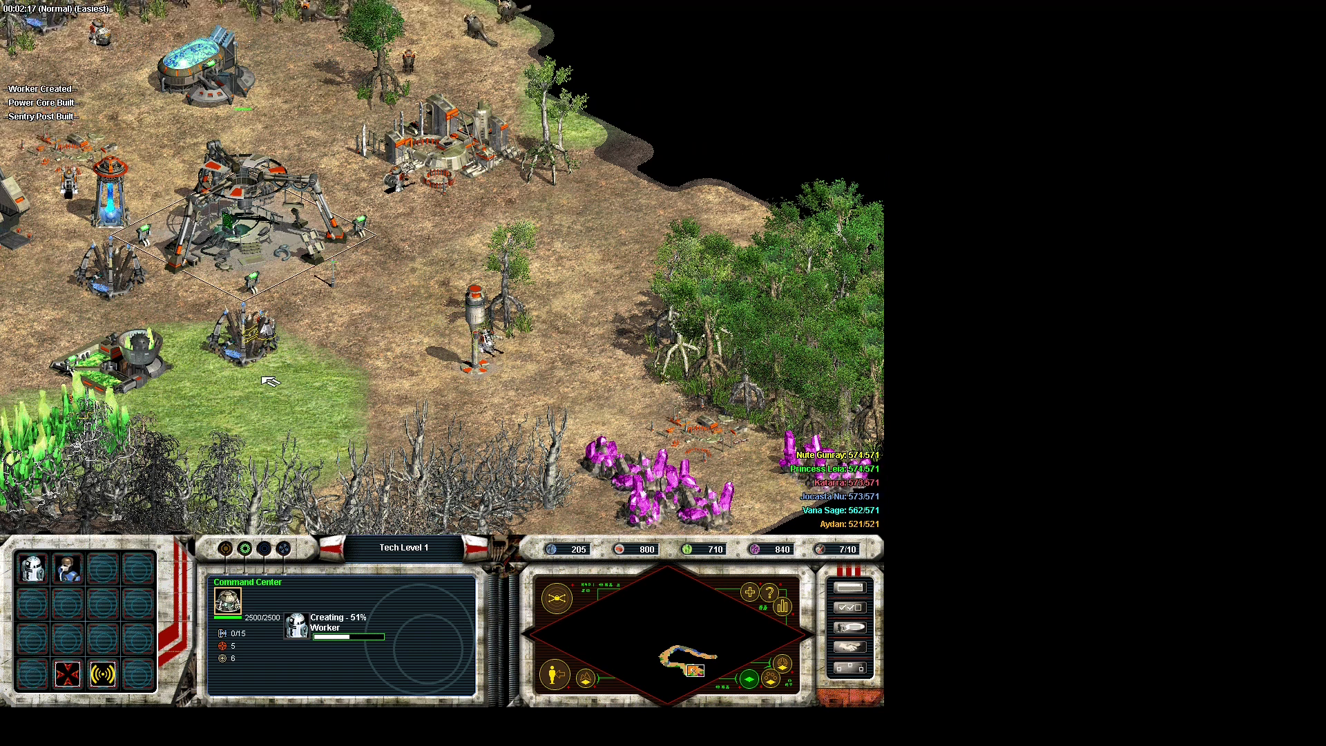
pyautogui.click(32, 570)
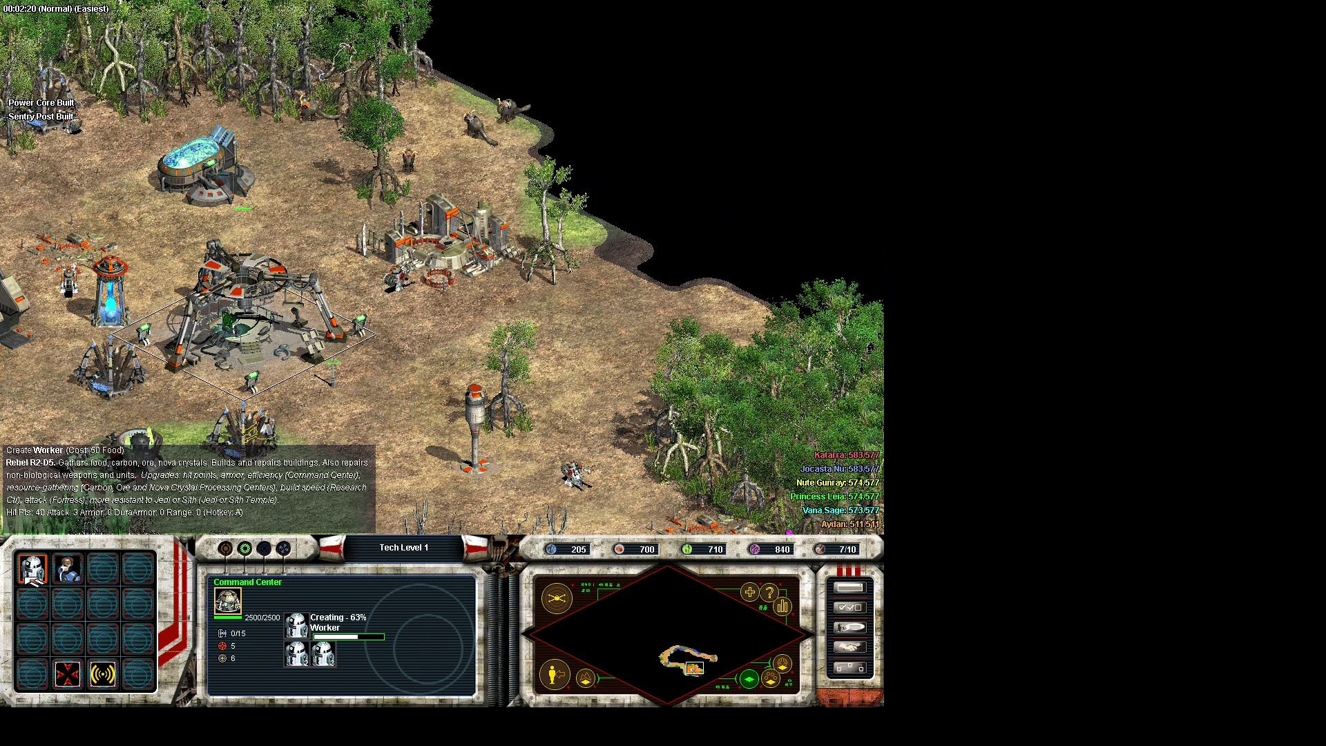
pyautogui.click(31, 570)
pyautogui.press('Left')
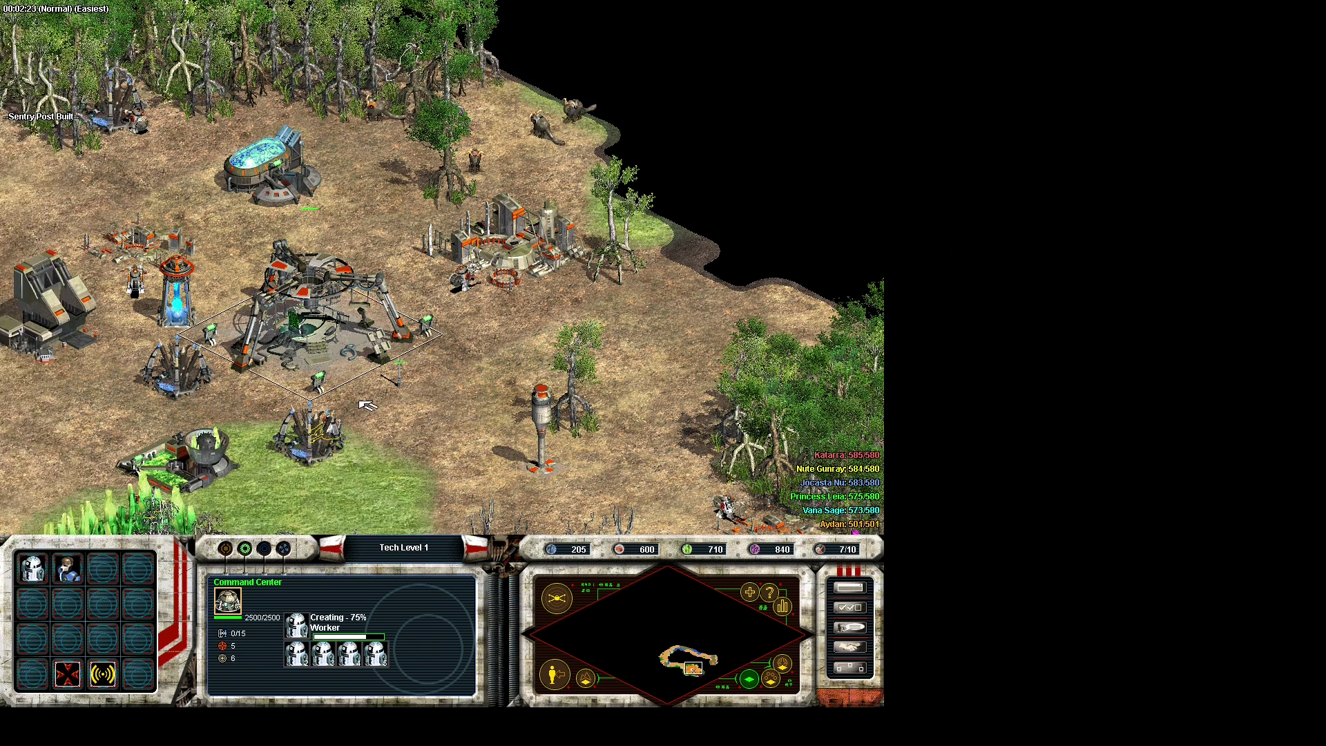
pyautogui.click(507, 428)
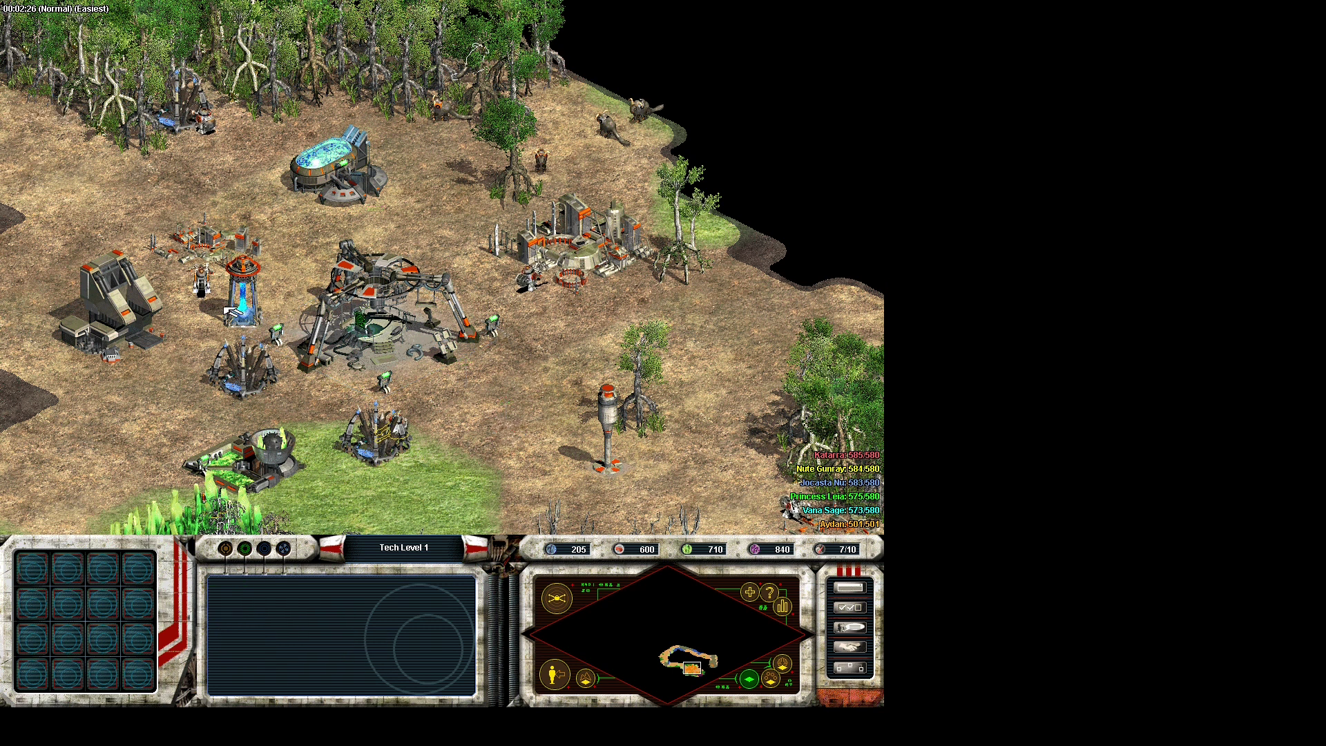
# Have the Builder beside the Power Core build additional Prefab Shelters on the open ground west of the existing shelter
pyautogui.click(206, 290)
pyautogui.press('Left')
pyautogui.click(32, 569)
pyautogui.click(32, 569)
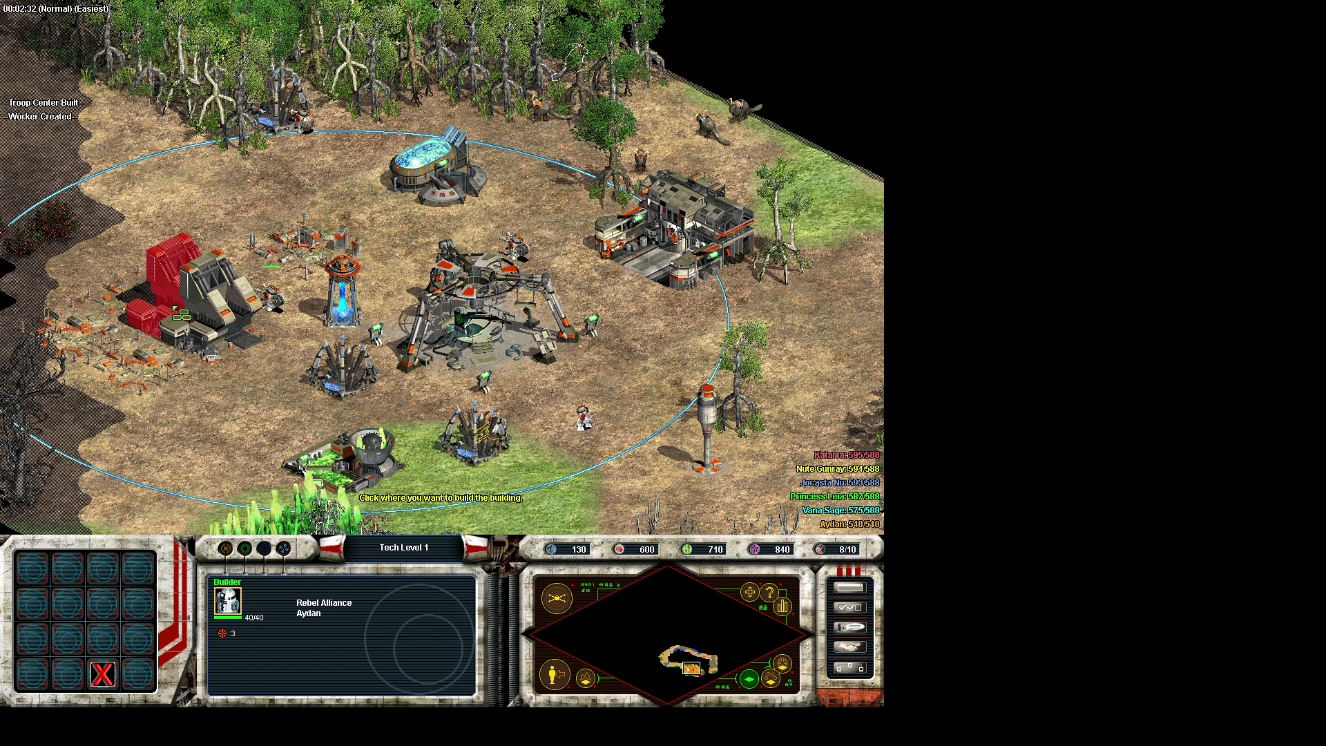
pyautogui.click(114, 330)
# Assign the Builder north of the Command Center another economic building beside the berry bushes to the northwest
pyautogui.moveTo(422, 214); pyautogui.dragTo(475, 235)
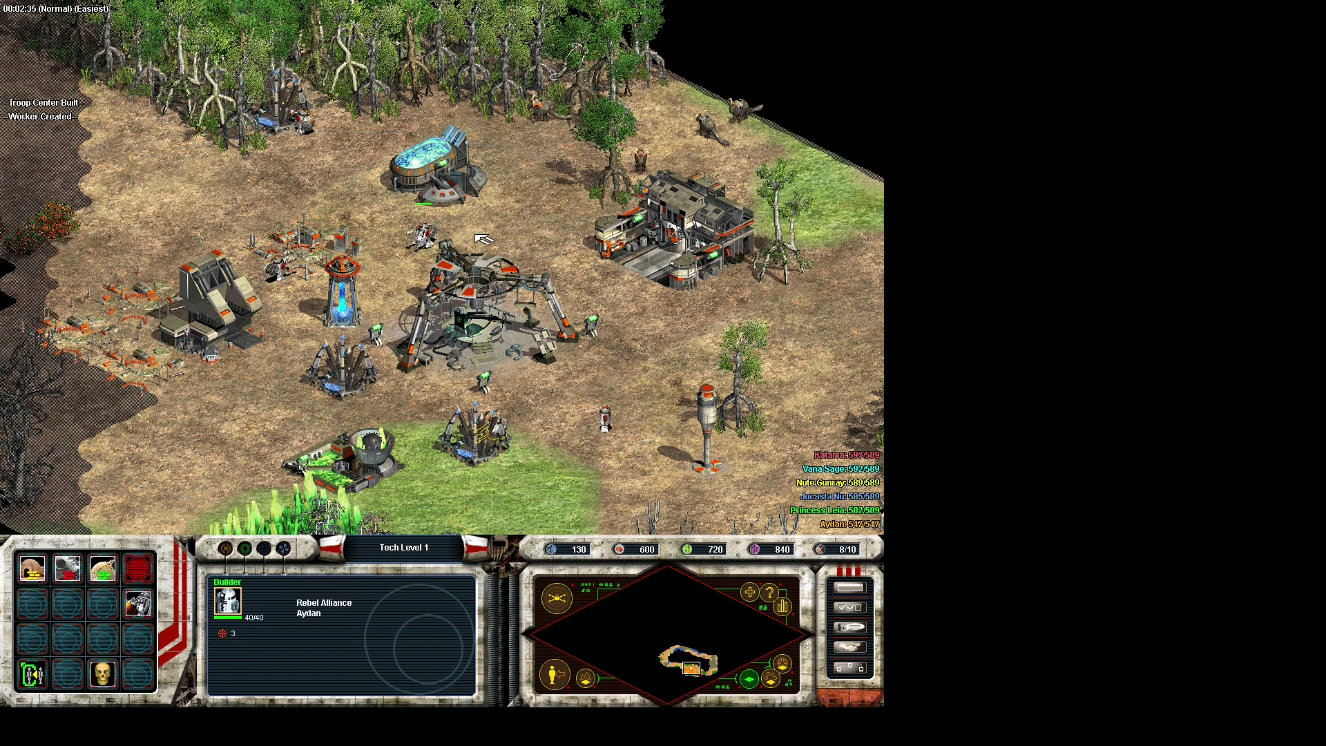
pyautogui.rightClick(116, 332)
pyautogui.click(28, 577)
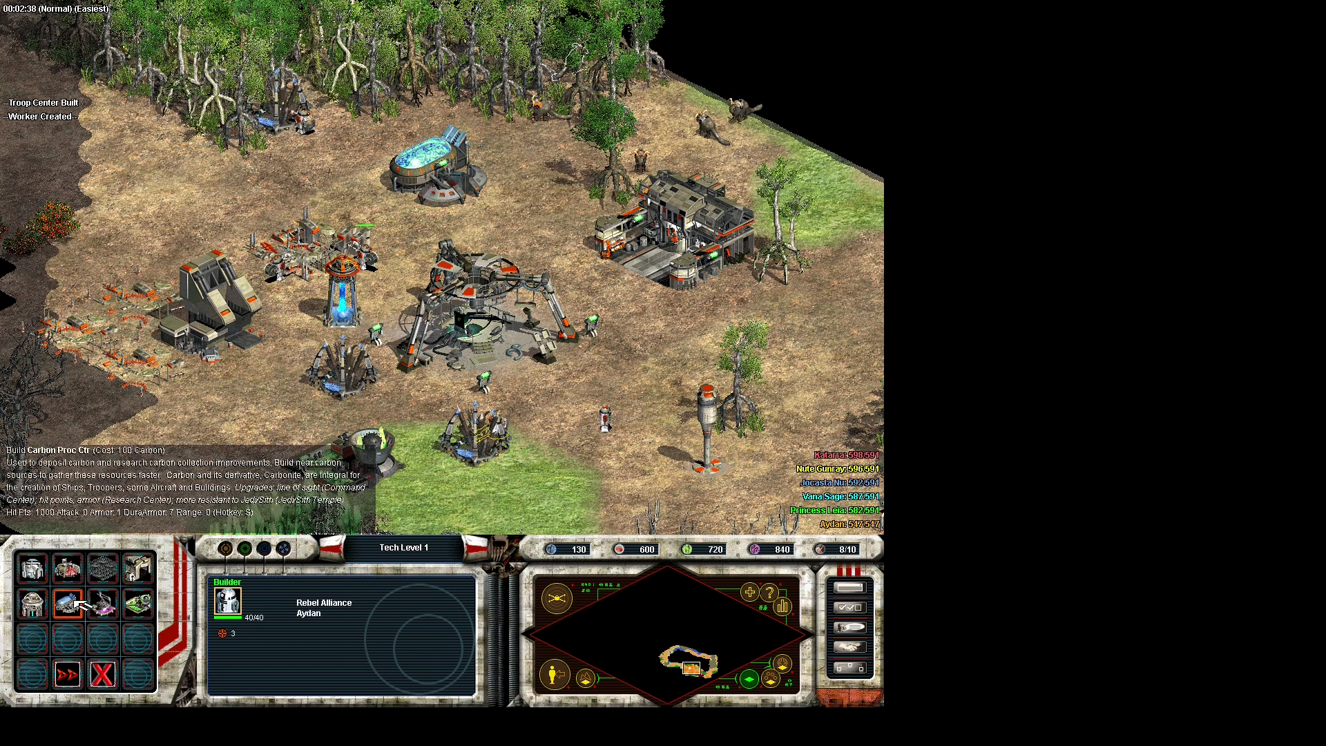
pyautogui.click(69, 568)
pyautogui.press('Up')
pyautogui.press('Left')
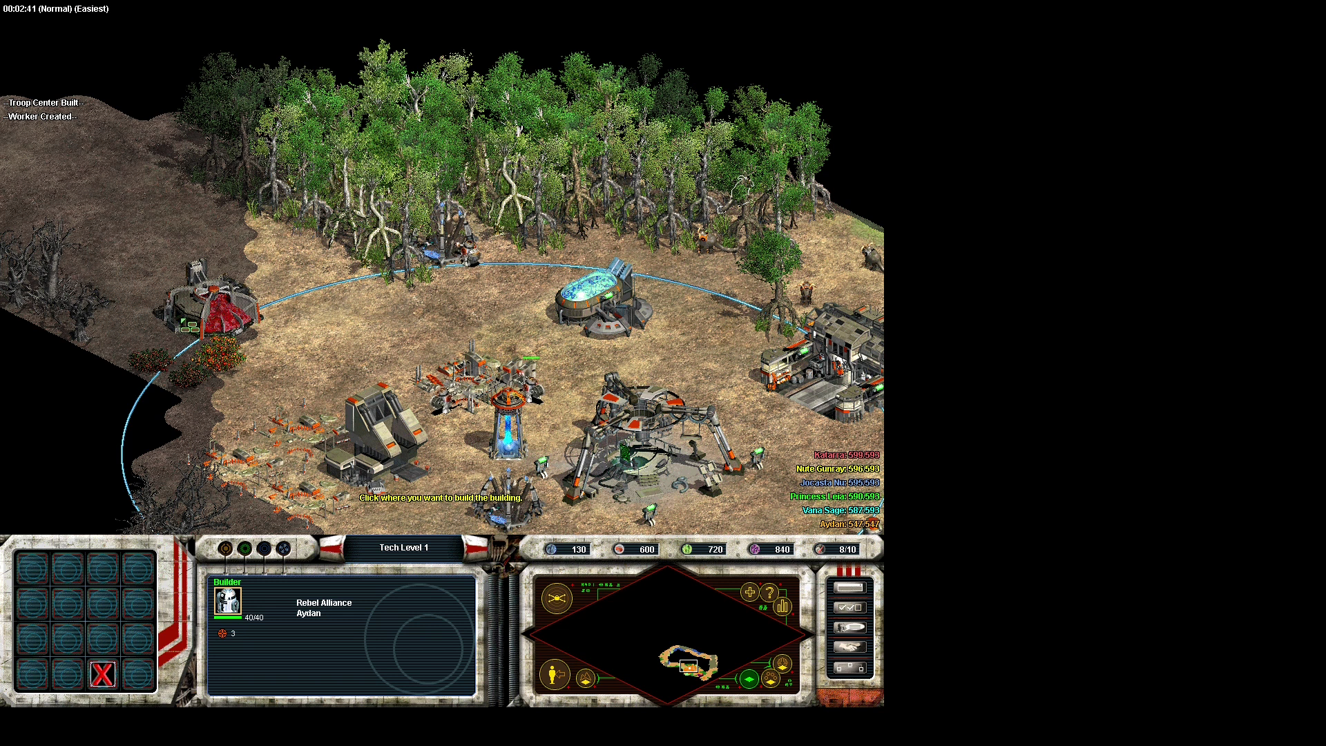
pyautogui.click(170, 300)
pyautogui.click(329, 330)
# Send the new Worker standing between the Command Center and the Sentry Post to mine the green nova crystals
pyautogui.press('Right')
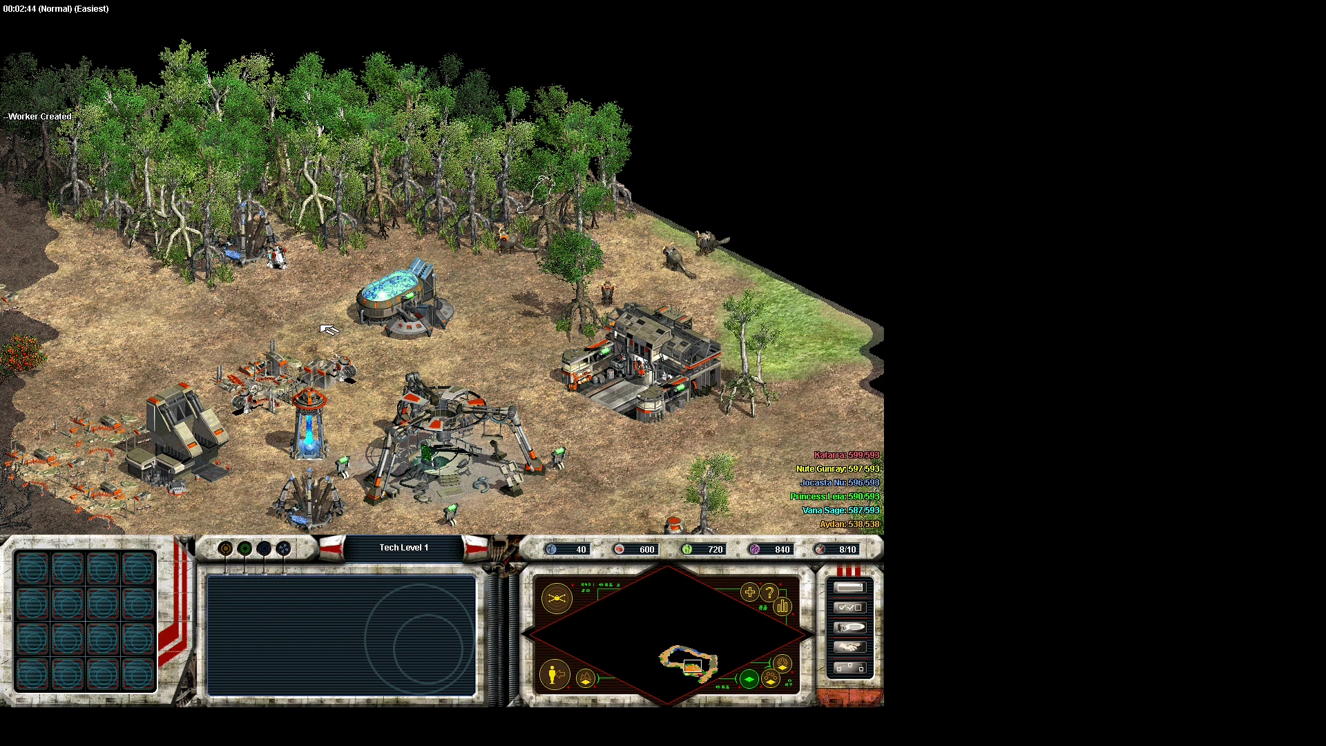
pyautogui.press('Down')
pyautogui.press('Right')
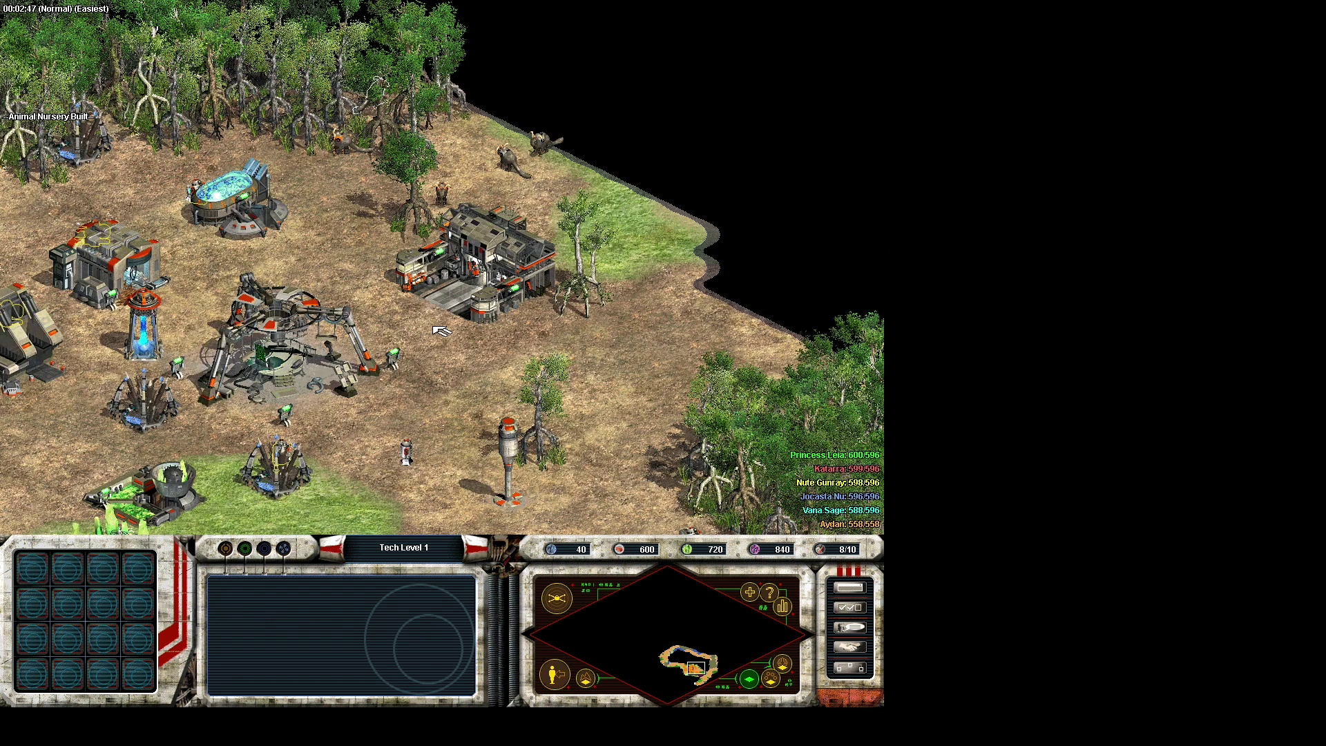
pyautogui.press('Down')
pyautogui.click(406, 385)
pyautogui.press('Down')
pyautogui.rightClick(362, 482)
pyautogui.press('Down')
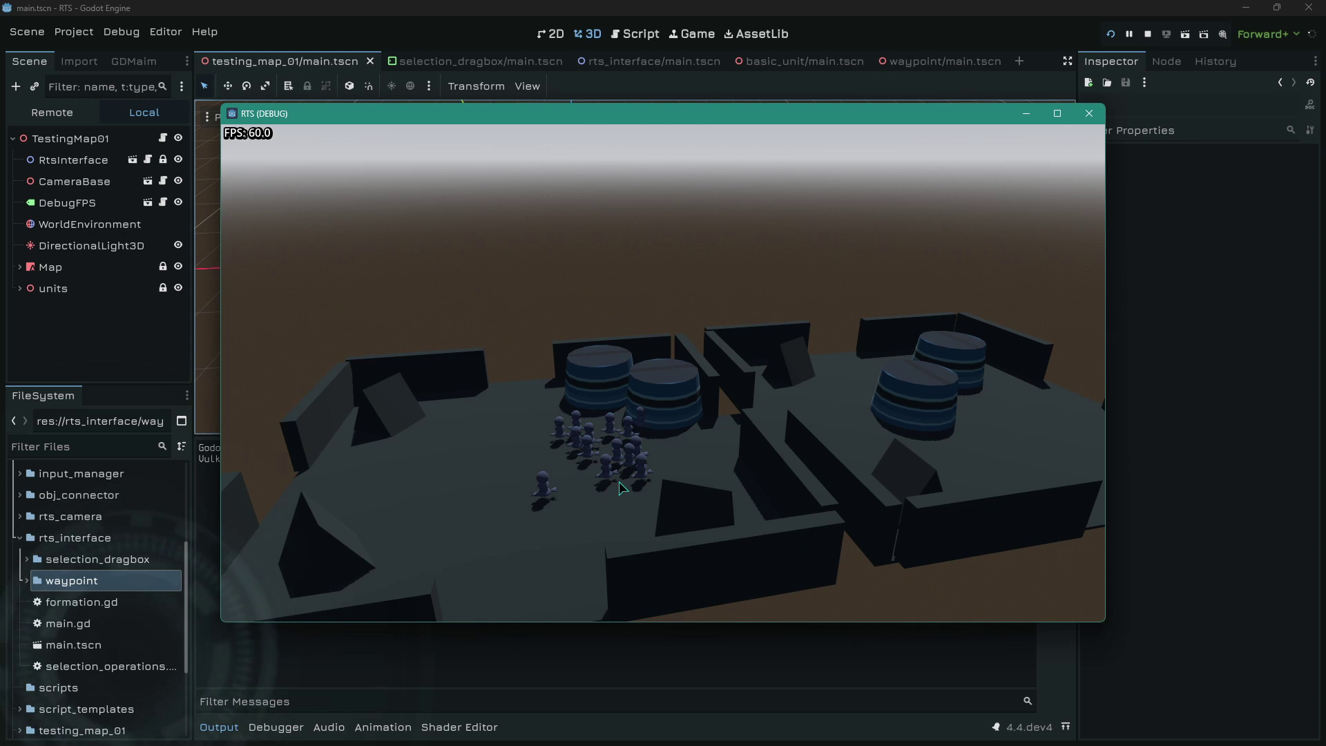
# In the Godot RTS test game, send the group of units across the western area and inspect their movement around the map
pyautogui.moveTo(601, 366); pyautogui.dragTo(708, 538)
pyautogui.rightClick(396, 457)
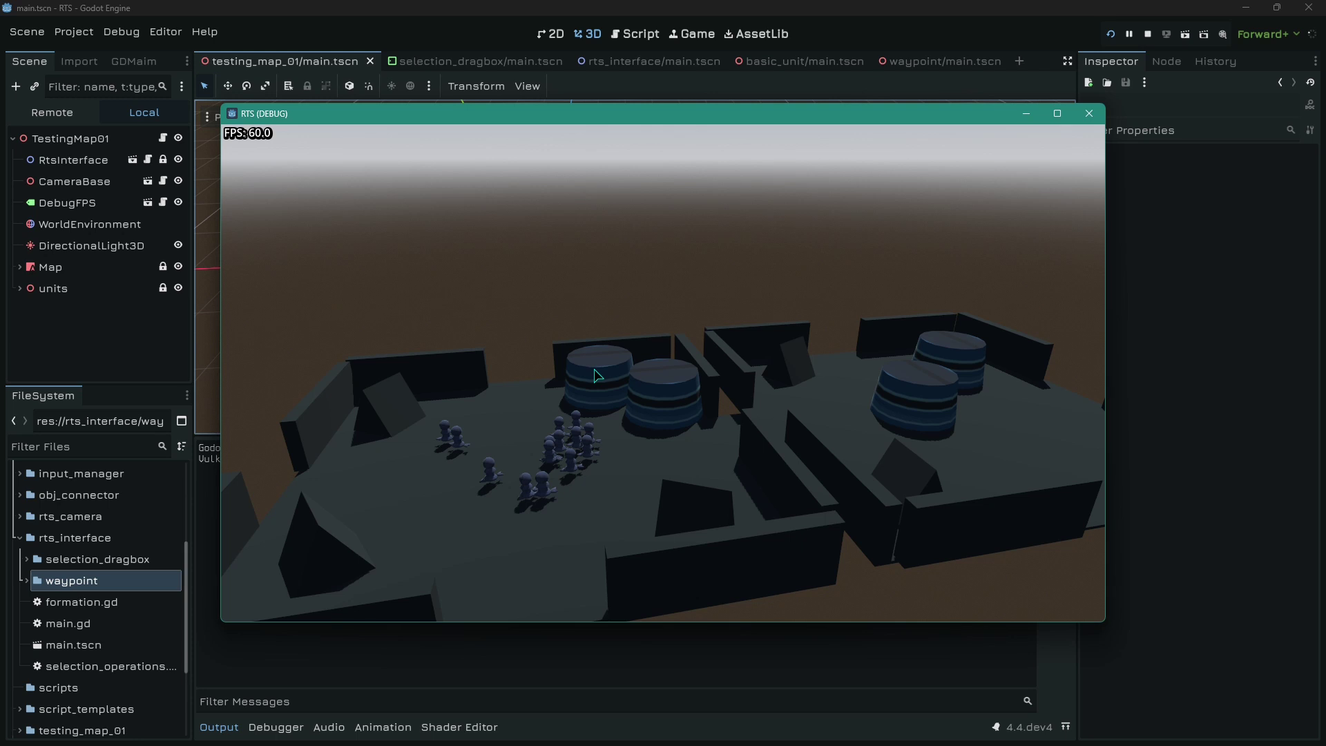
pyautogui.moveTo(789, 277); pyautogui.dragTo(882, 307, button='middle')
pyautogui.press('d')
pyautogui.press('s')
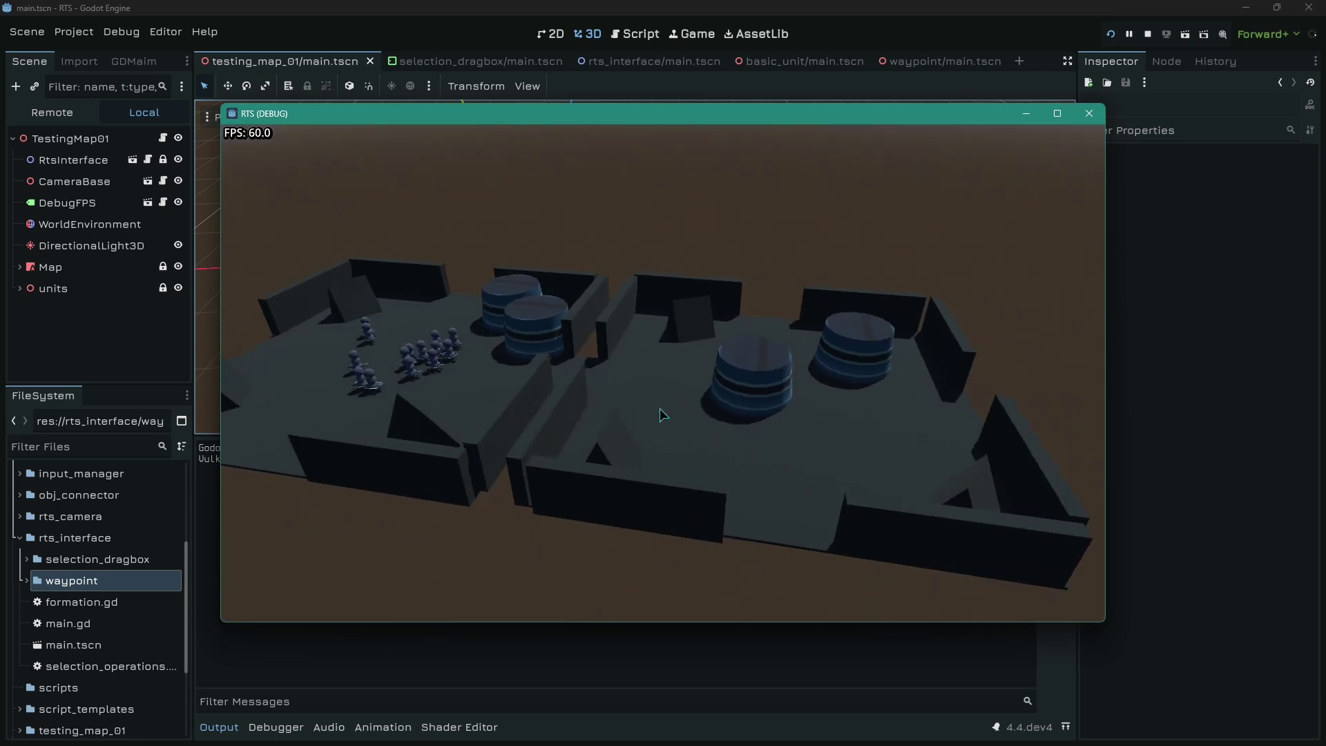
pyautogui.press('w')
pyautogui.press('w')
pyautogui.press('a')
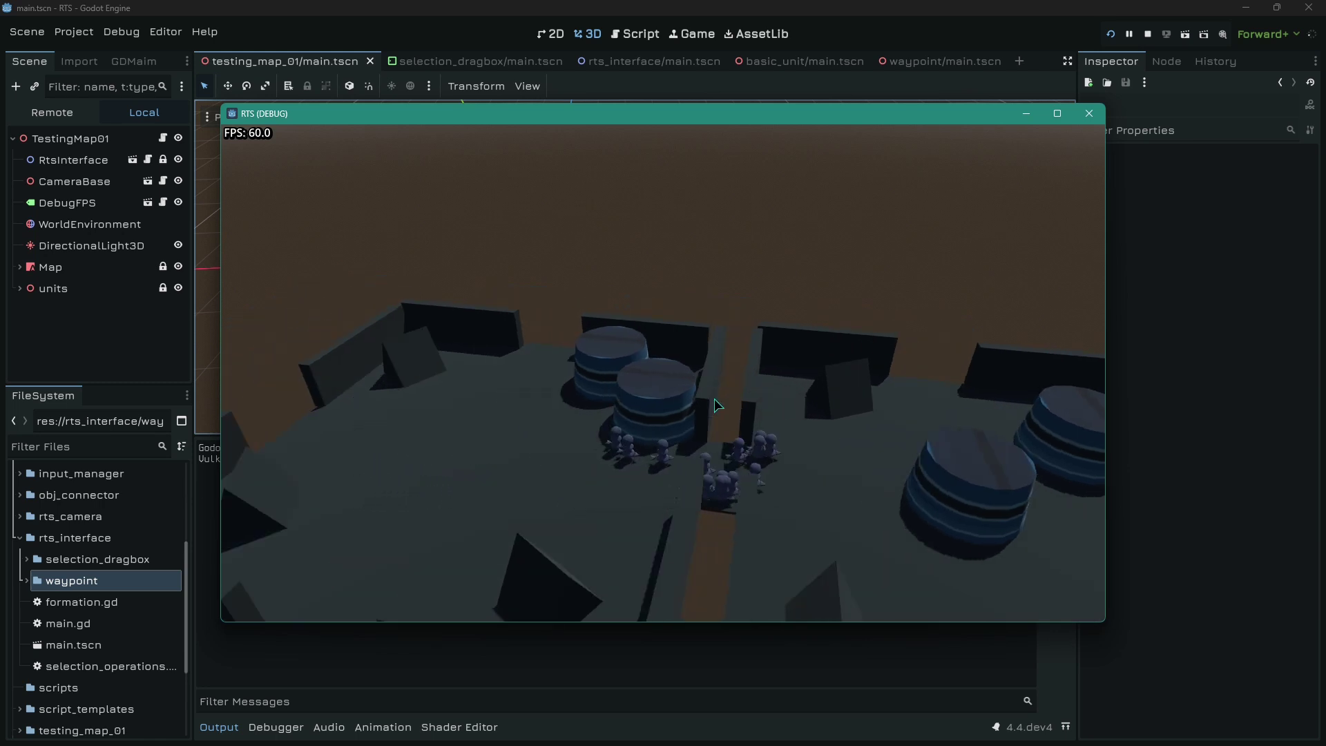
pyautogui.press('s')
pyautogui.press('d')
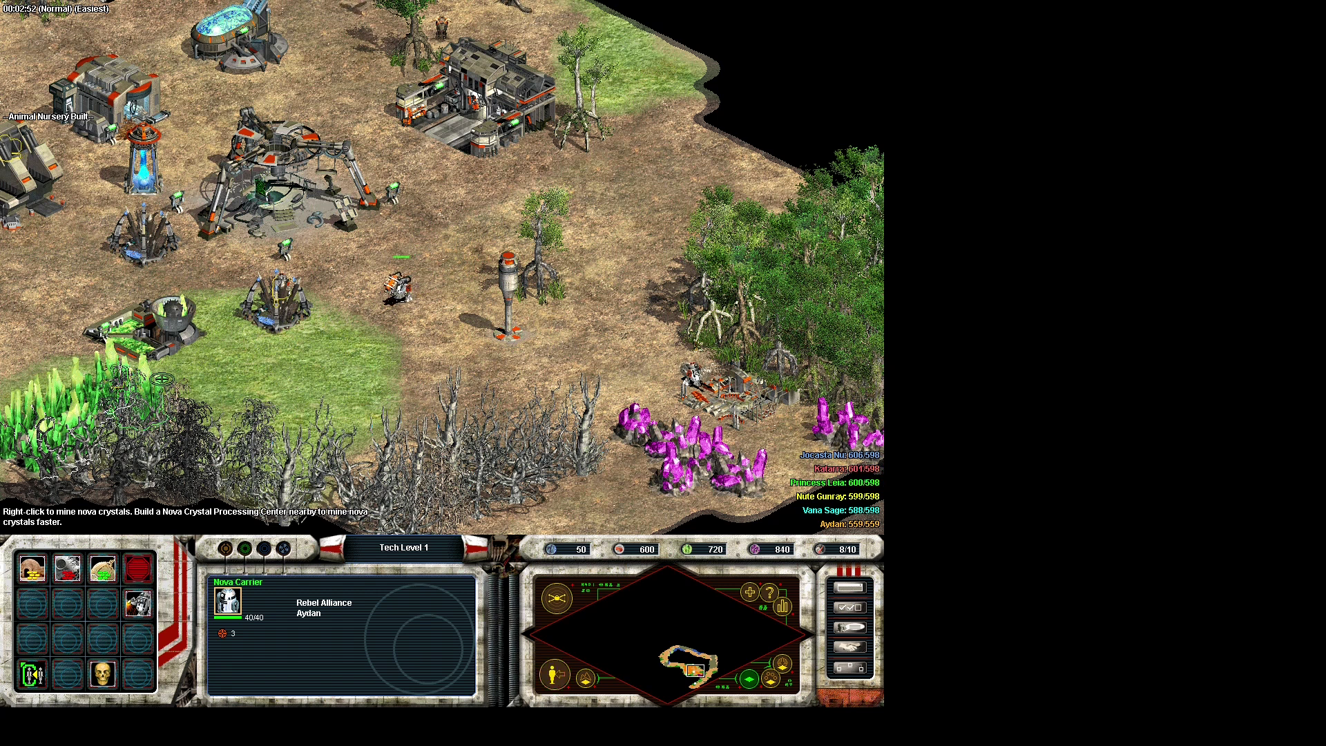
# Back in the classic RTS match, queue one unit of the second available type at the Troop Center
pyautogui.press('Up')
pyautogui.click(536, 209)
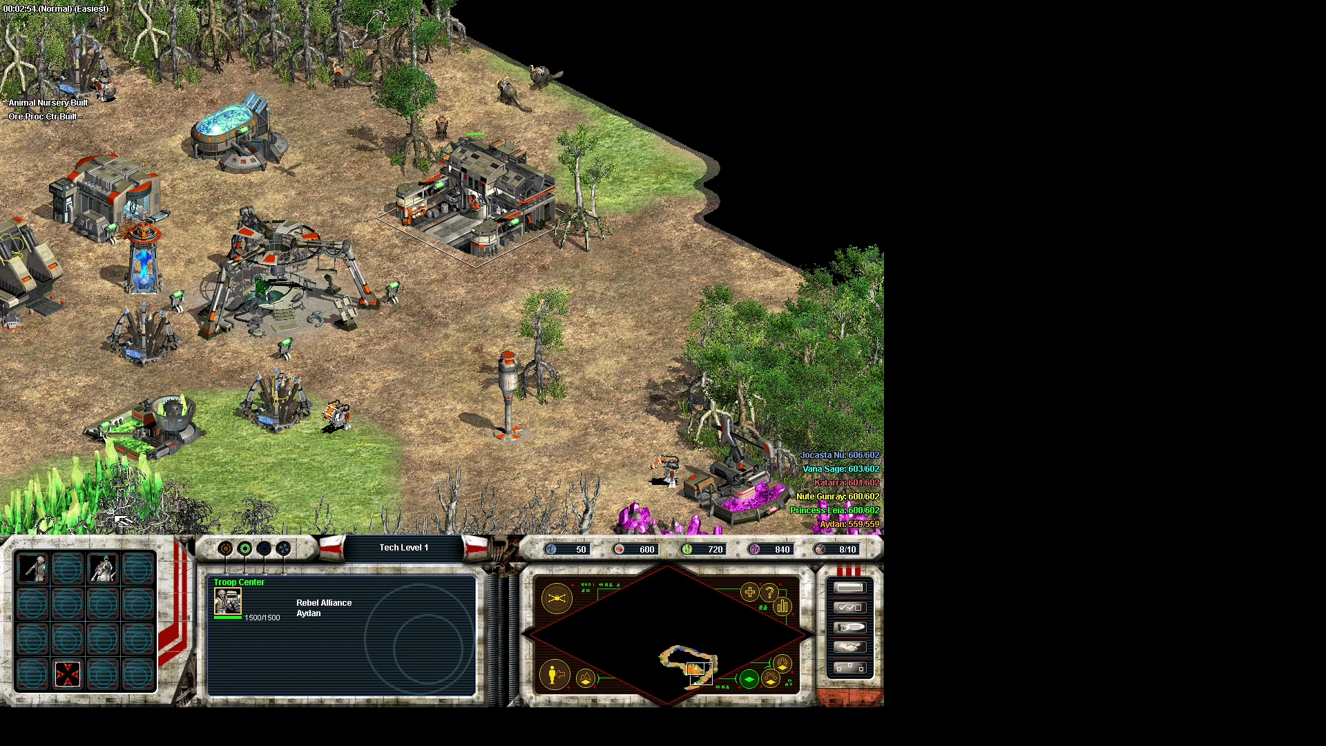
pyautogui.click(103, 568)
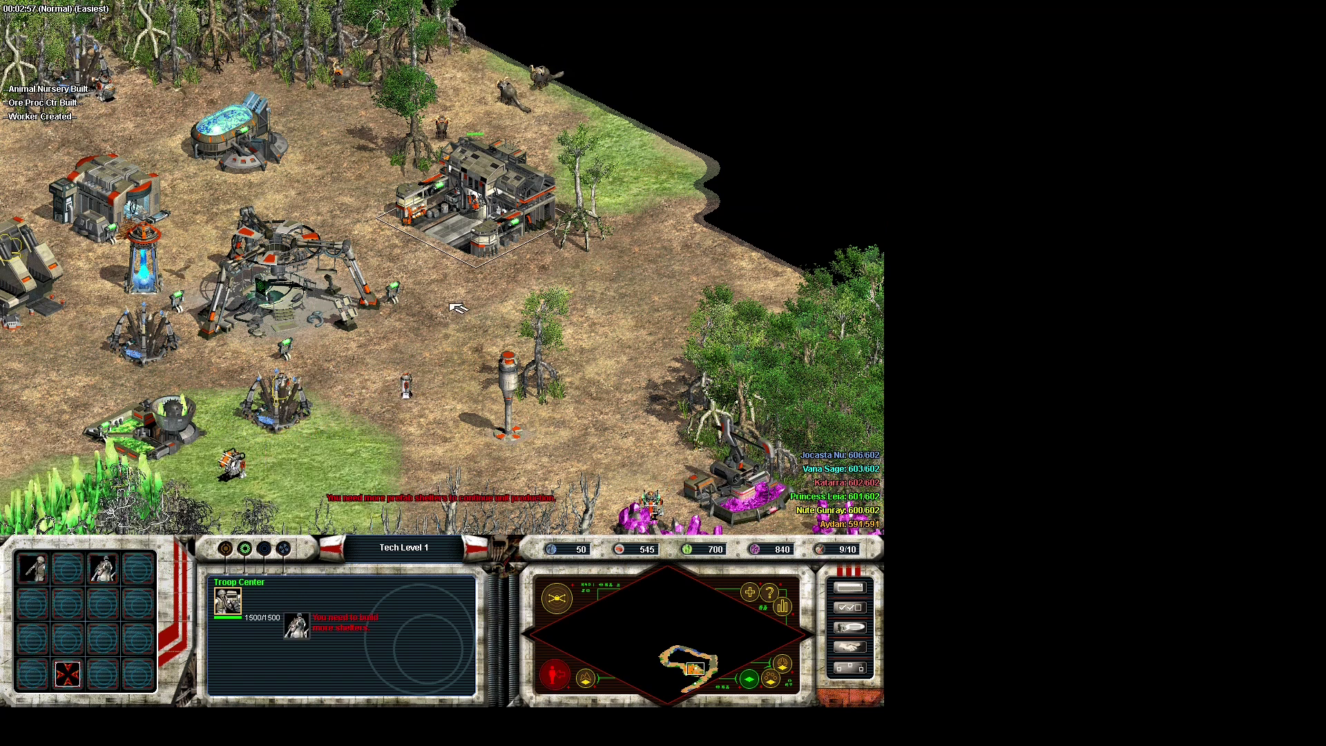
# Have the new Worker southeast of the Command Center build two Prefab Shelters between the Sentry Post and the eastern forest
pyautogui.click(405, 387)
pyautogui.click(33, 568)
pyautogui.click(33, 568)
pyautogui.press('Left')
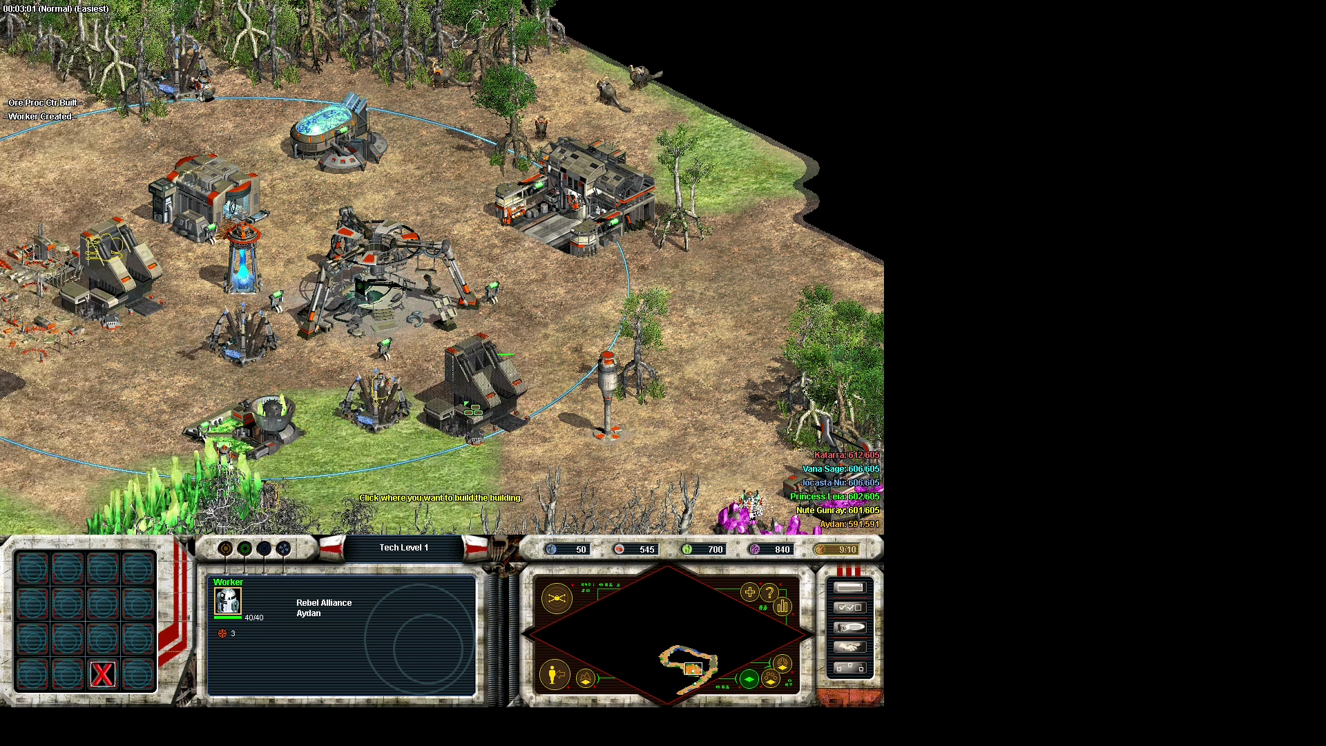
pyautogui.press('Down')
pyautogui.press('Right')
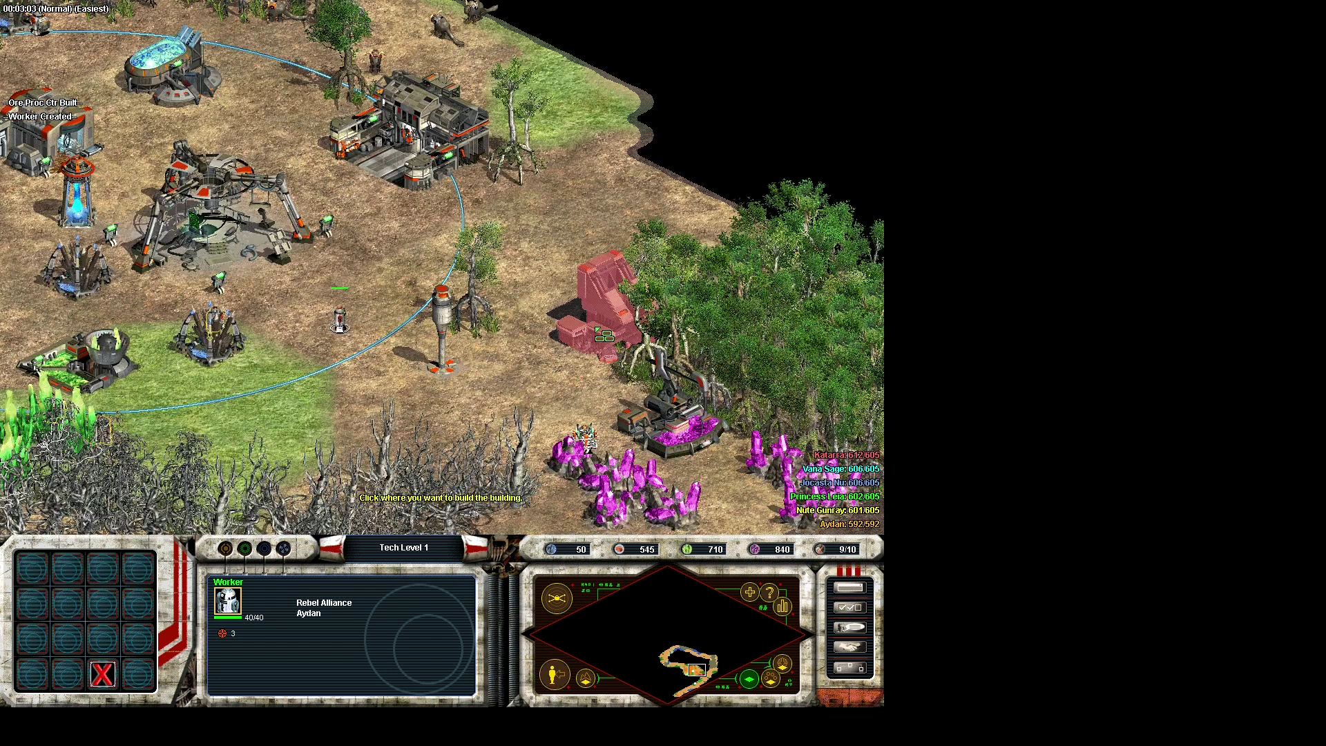
pyautogui.click(569, 315)
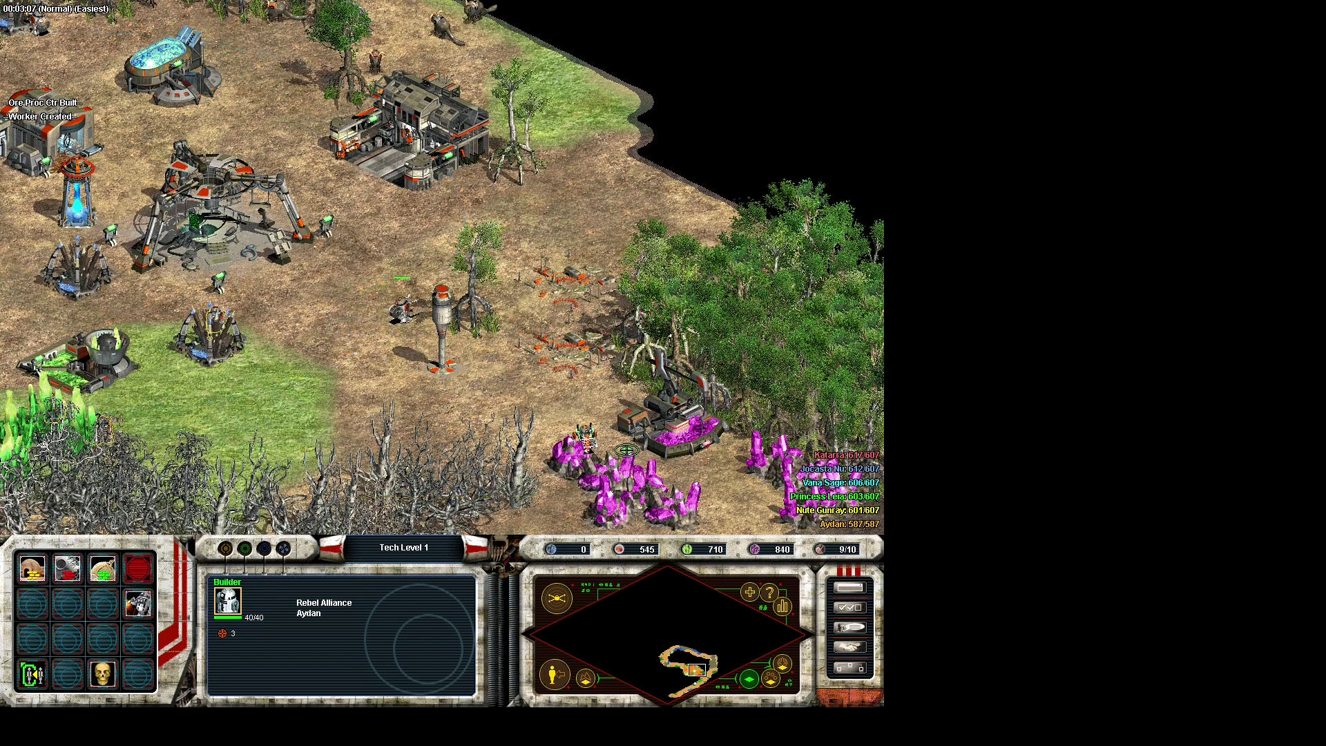
# Check the Ore Proc Ctr, the Command Center's Worker queue, and the resource and population figures
pyautogui.click(673, 450)
pyautogui.press('Left')
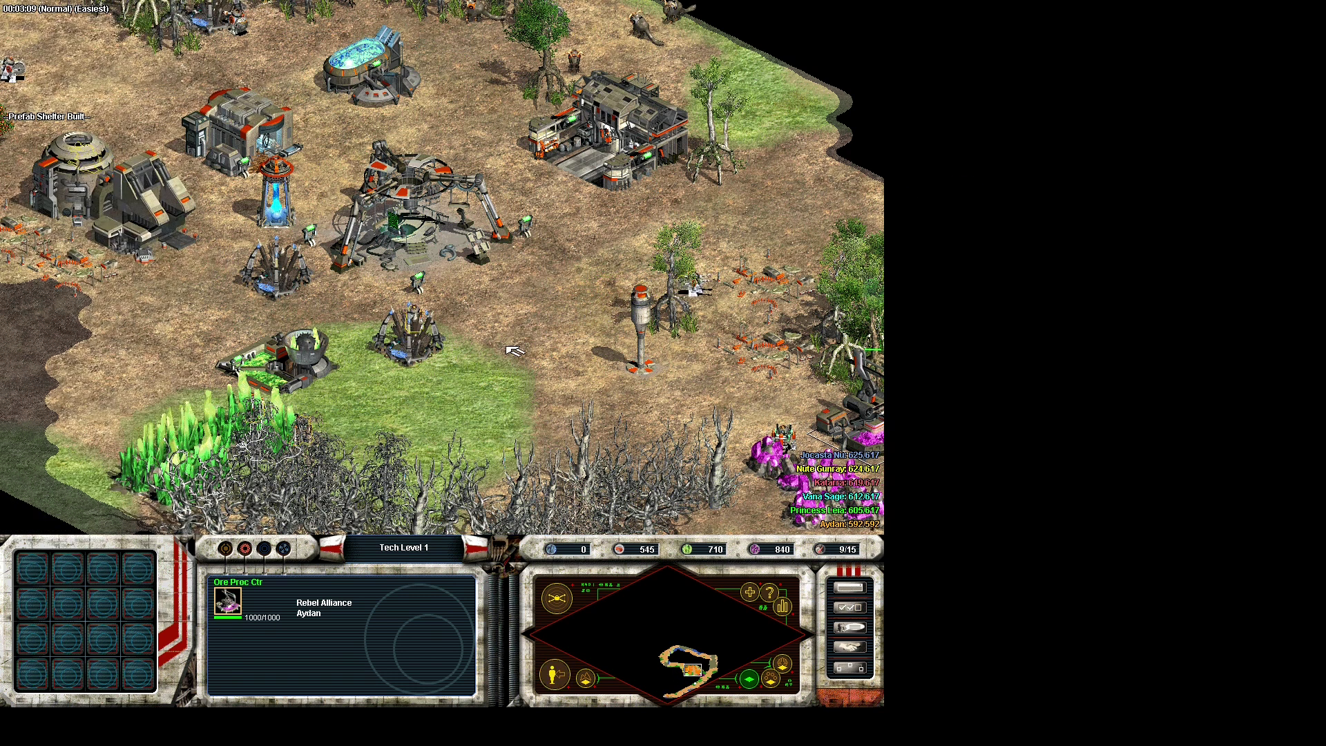
pyautogui.click(509, 350)
pyautogui.press('Up')
pyautogui.press('Left')
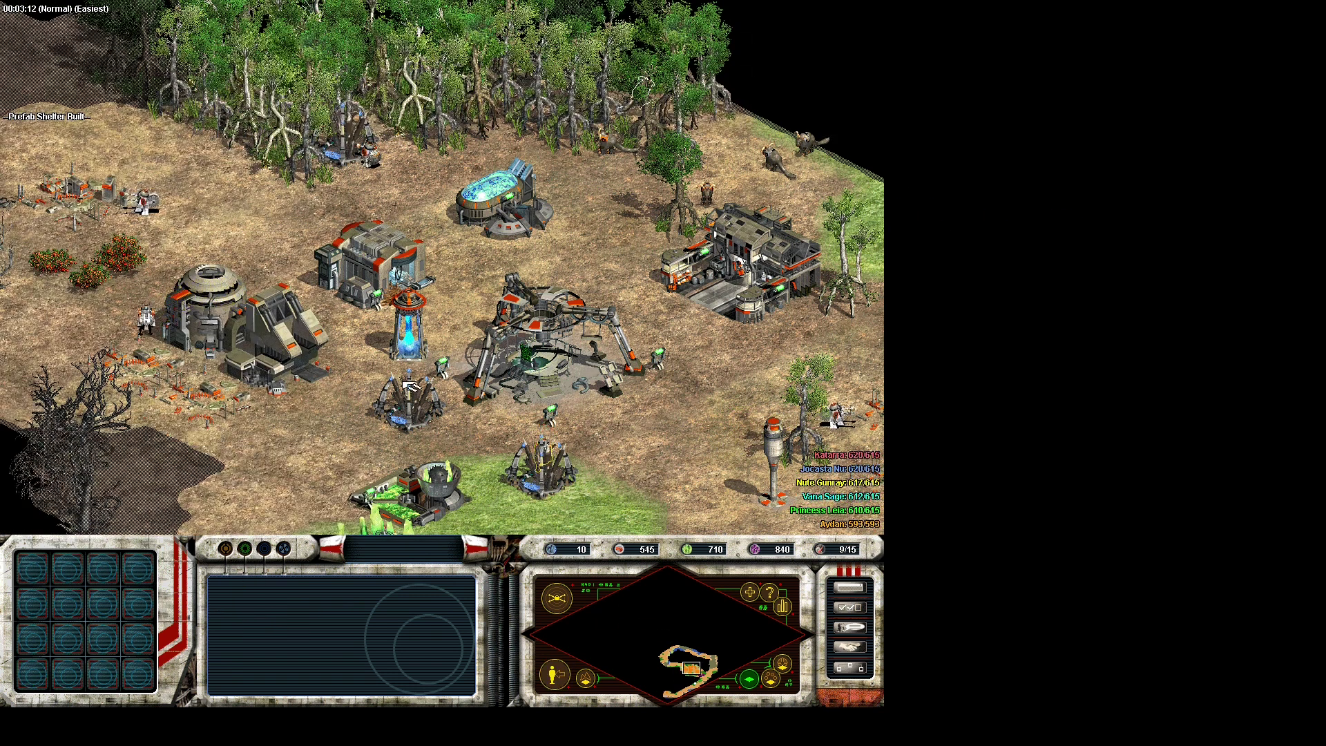
pyautogui.click(504, 418)
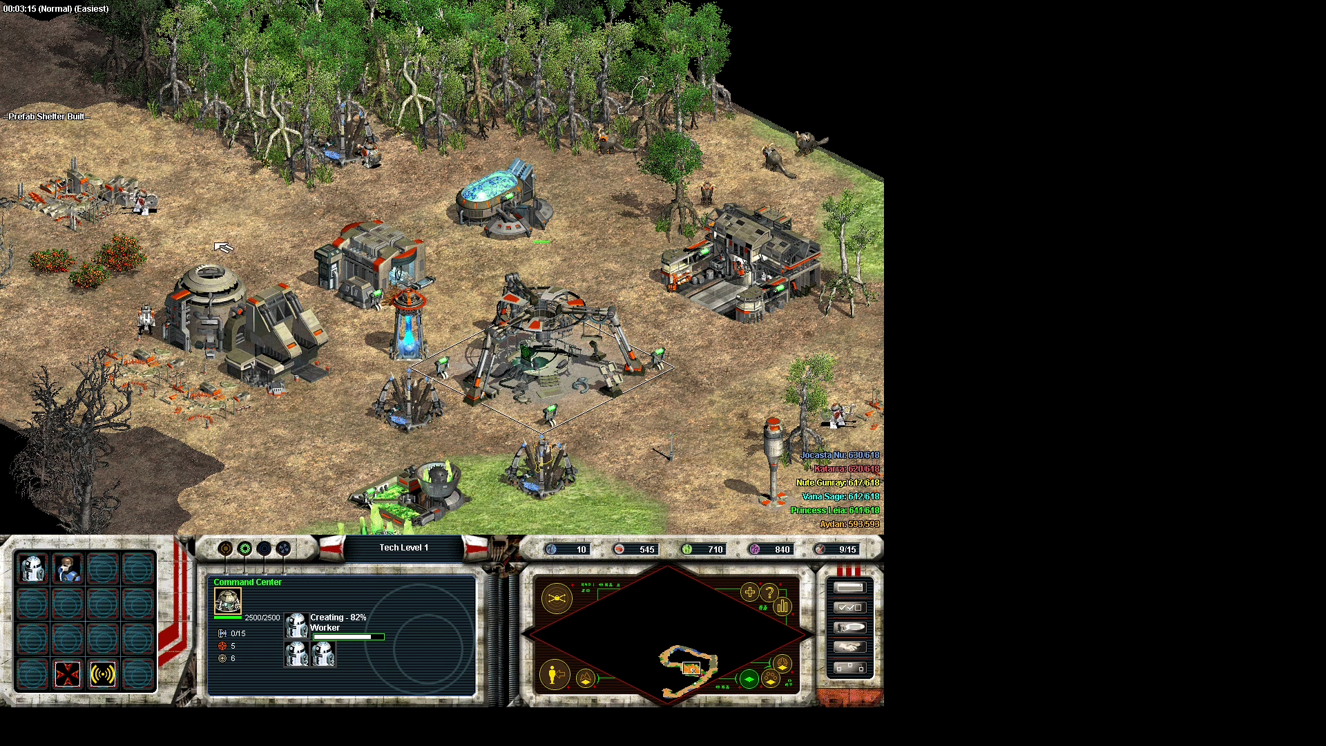
pyautogui.click(216, 244)
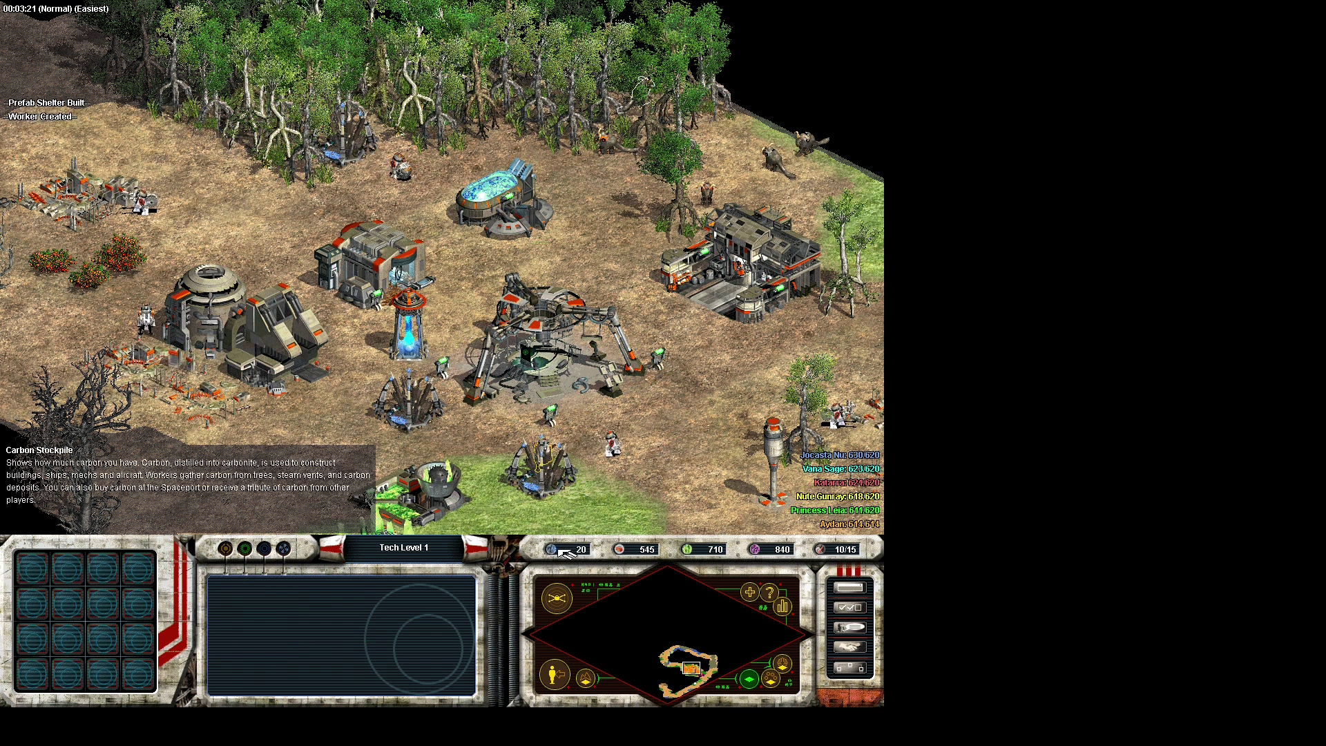
pyautogui.moveTo(835, 553)
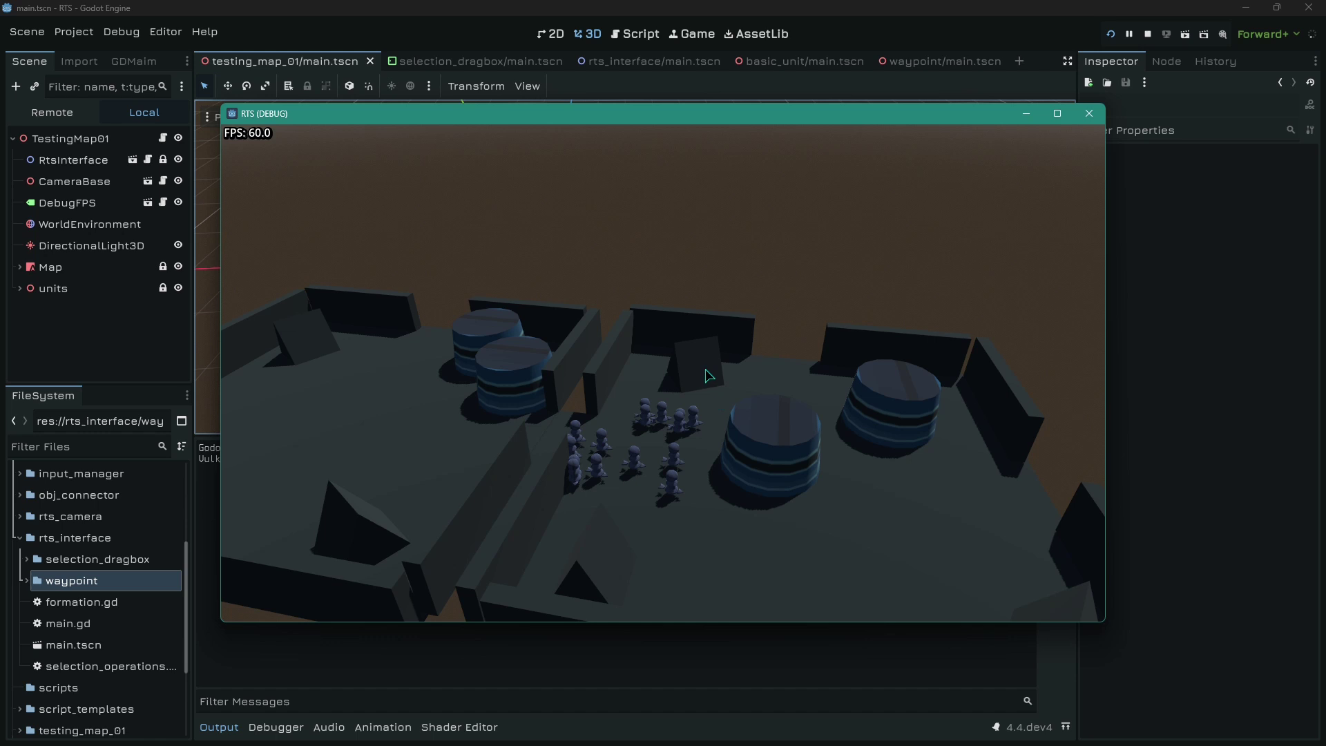
pyautogui.moveTo(705, 372); pyautogui.dragTo(723, 321, button='middle')
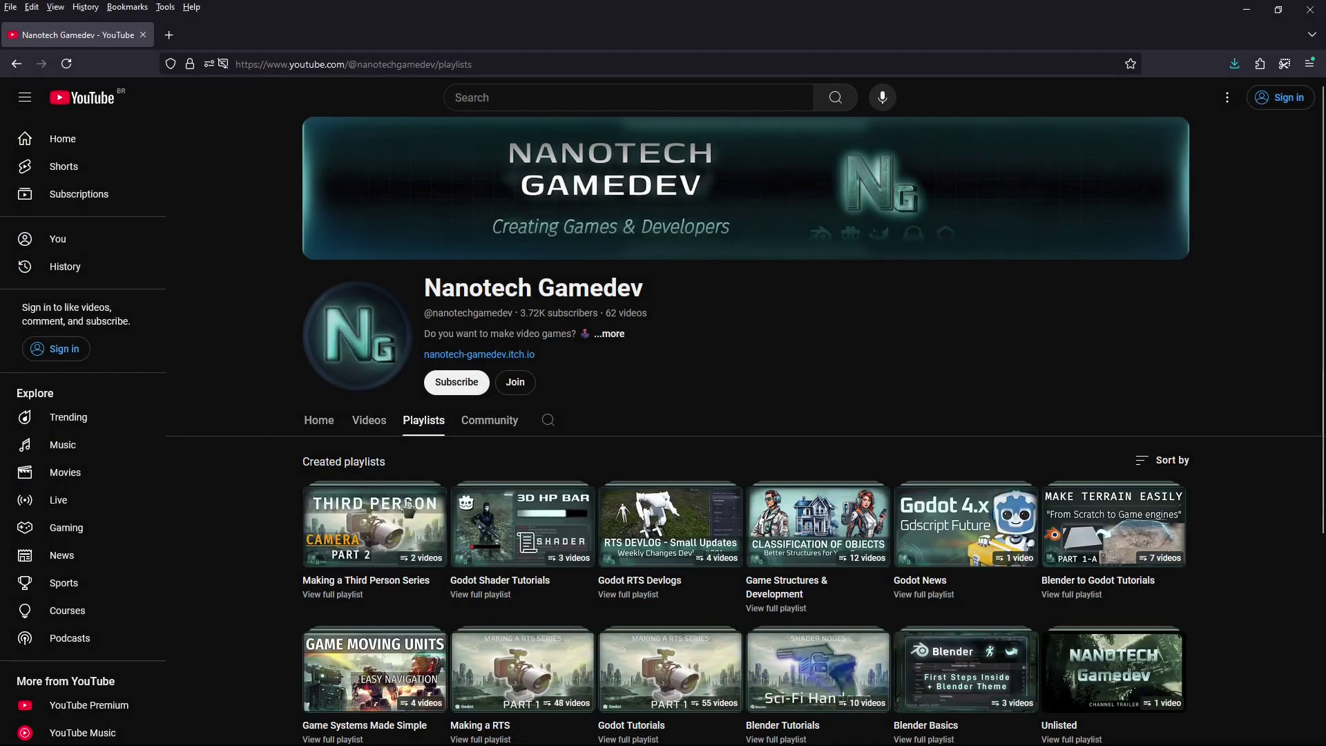
# Open the Making a RTS playlist from the Nanotech Gamedev channel's playlists on YouTube
pyautogui.scroll(-1, 495, 464)
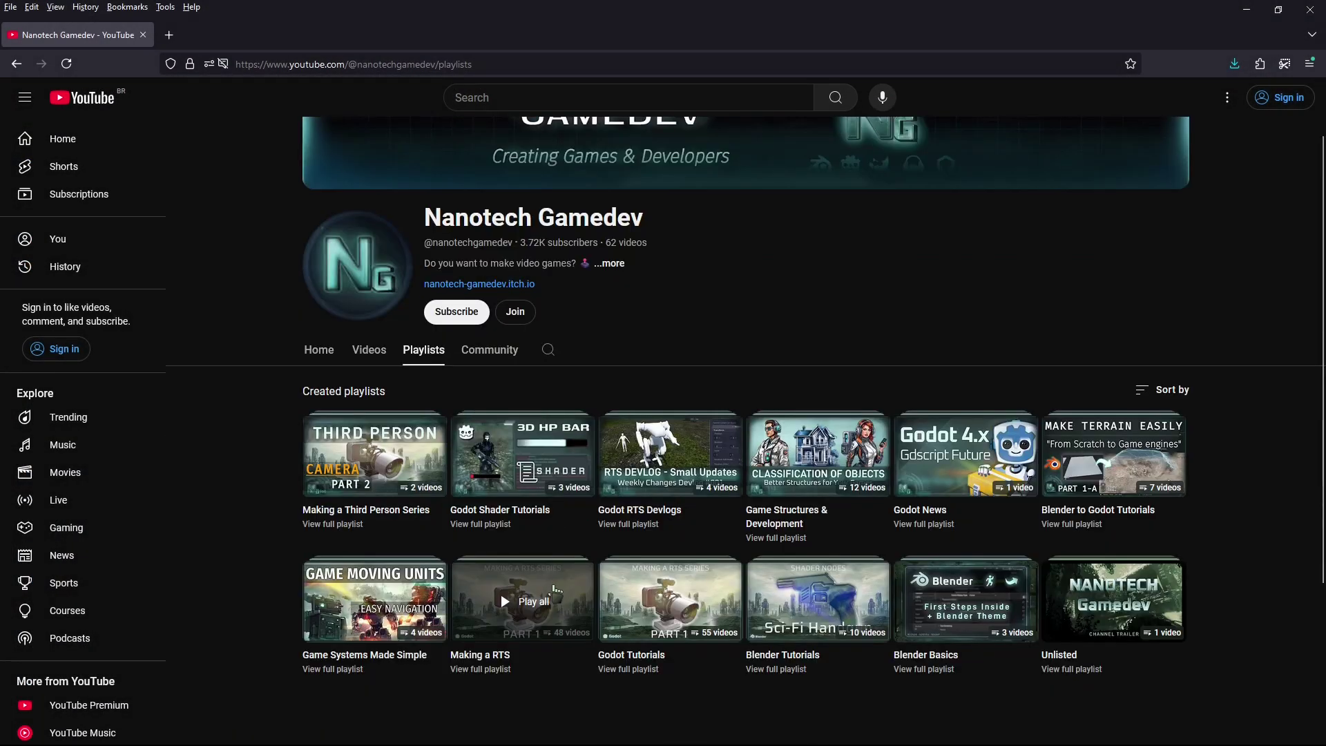
pyautogui.click(523, 599)
pyautogui.scroll(-2, 586, 447)
pyautogui.scroll(2, 840, 465)
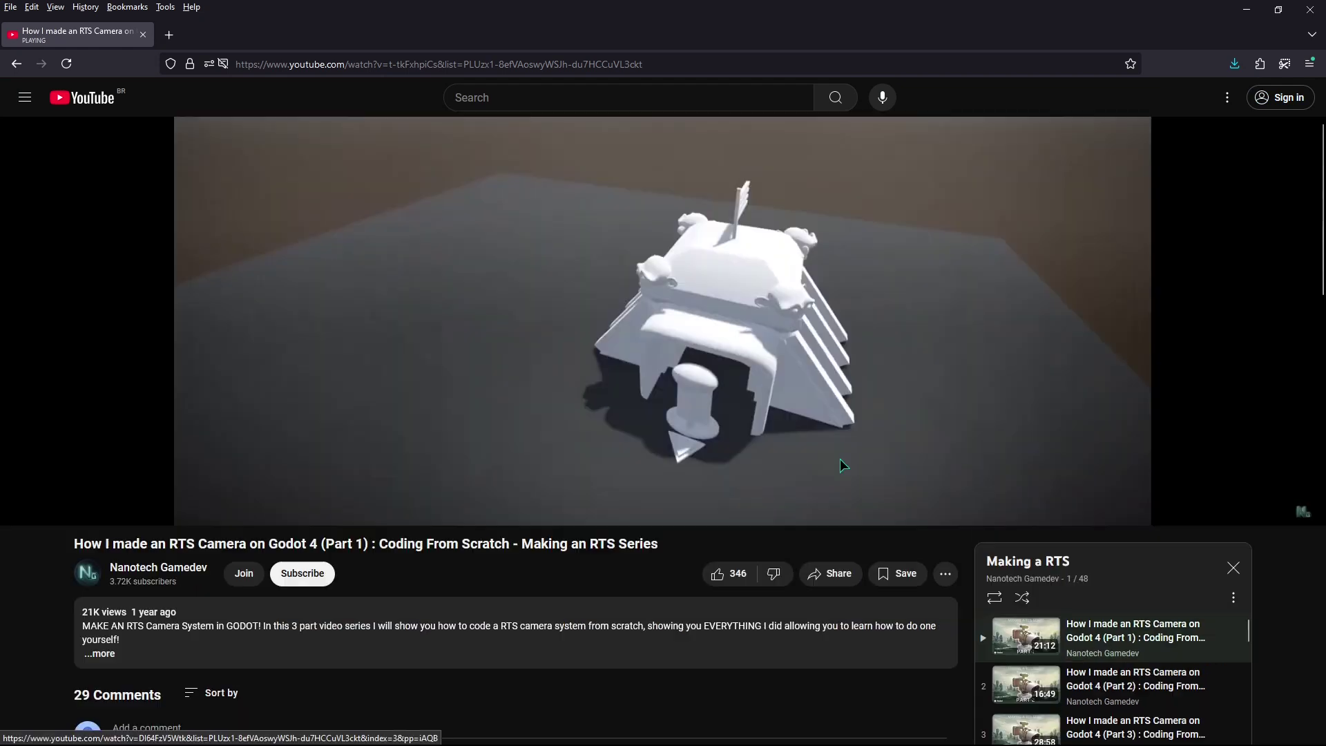
# Play the playlist's 14th video, How to Navigate units in Godot, from about 4:42
pyautogui.scroll(-2, 840, 465)
pyautogui.scroll(-6, 1089, 527)
pyautogui.scroll(-2, 1093, 513)
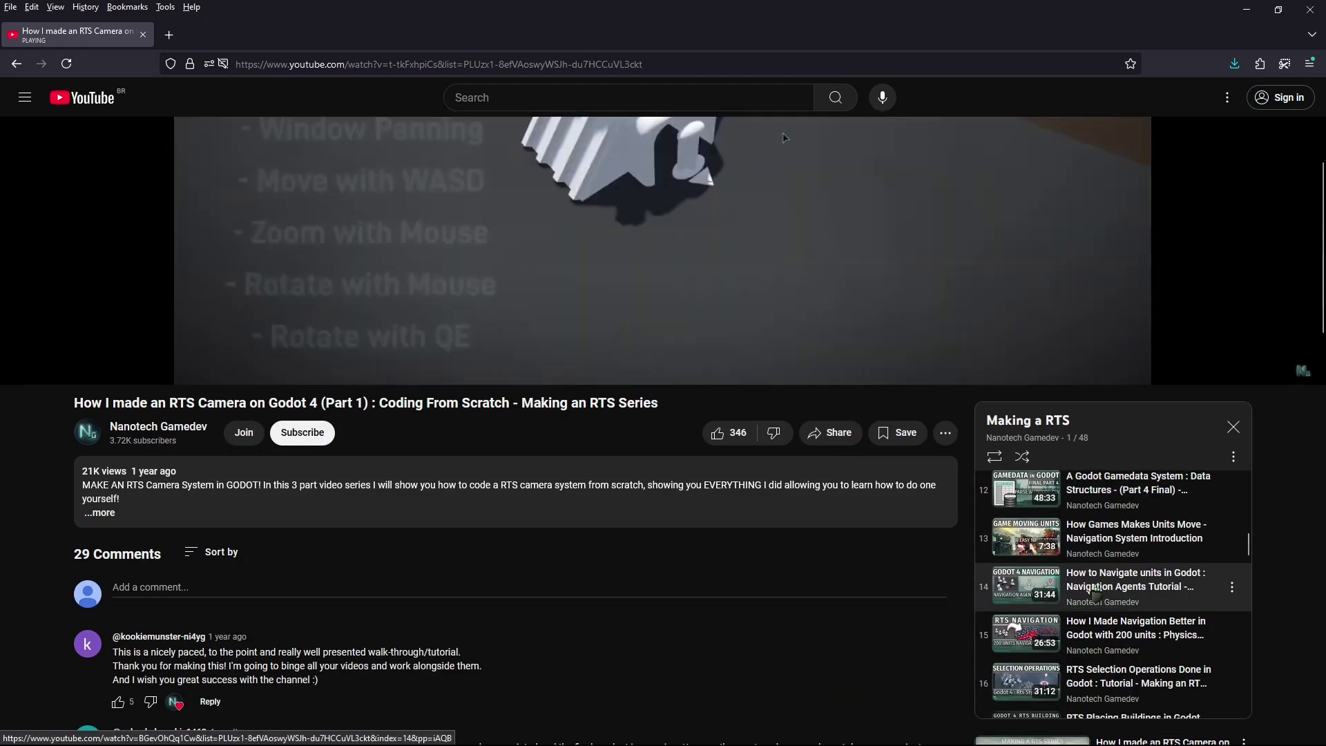
pyautogui.click(1095, 607)
pyautogui.click(206, 632)
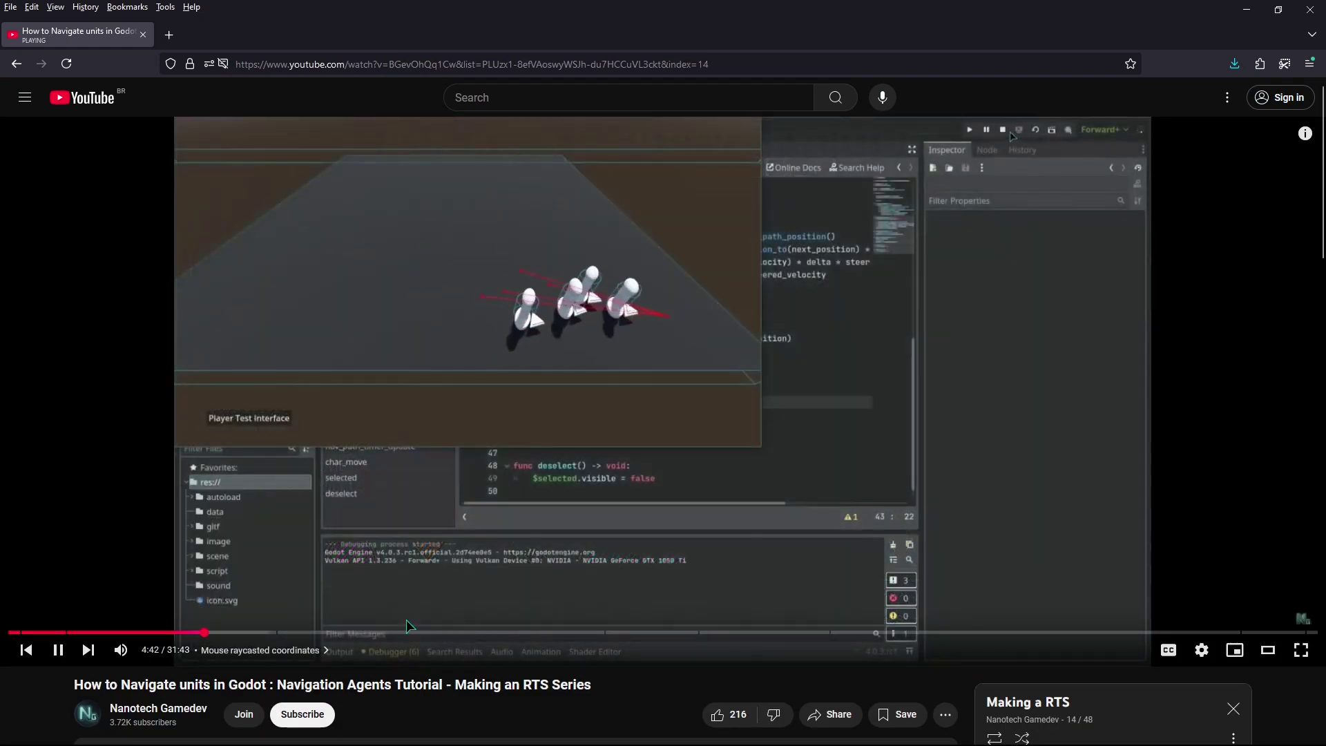
# Skip ahead in the 14th video, and open the playlist's 15th, How I Made Navigation Better in Godot with 200 units
pyautogui.click(467, 631)
pyautogui.scroll(-3, 640, 477)
pyautogui.scroll(-2, 639, 477)
pyautogui.click(1113, 581)
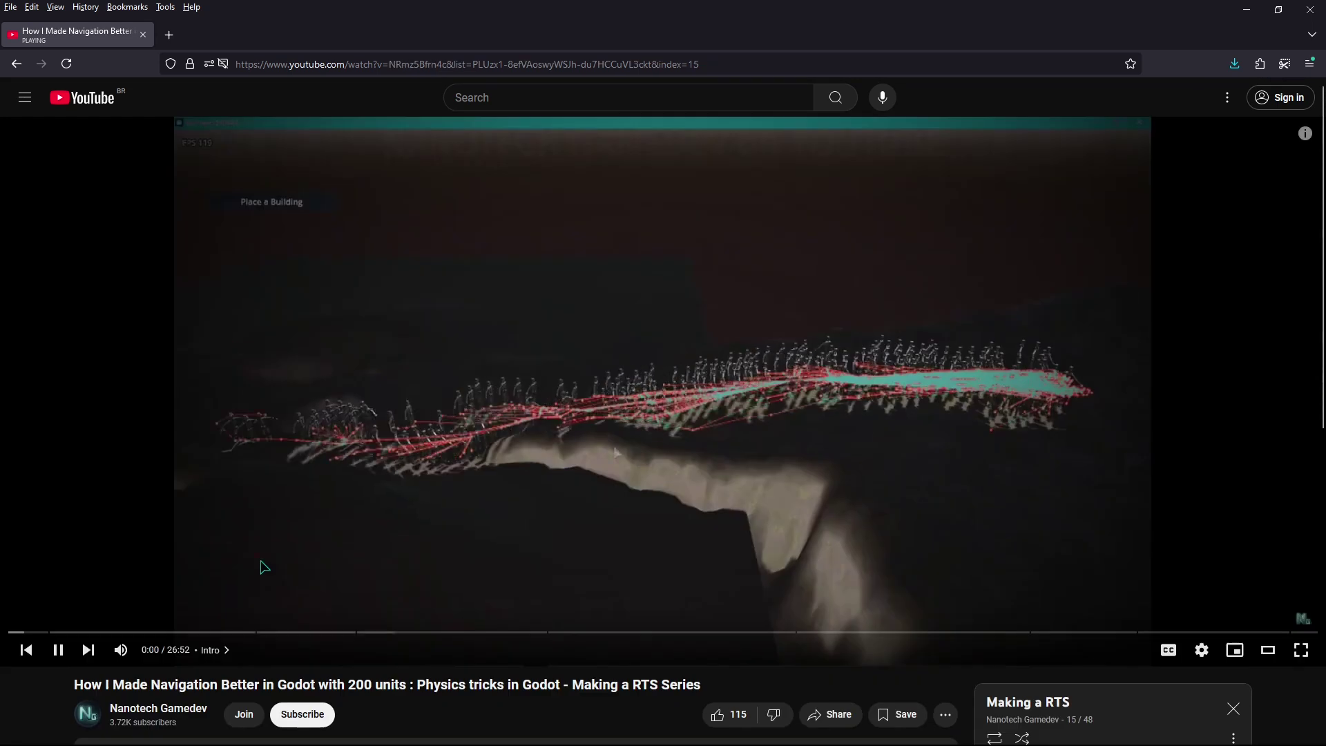
# Skim the 15th video's navigation improvements, sampling it at about 8:11, 13:28 and a point further on
pyautogui.click(208, 632)
pyautogui.click(408, 632)
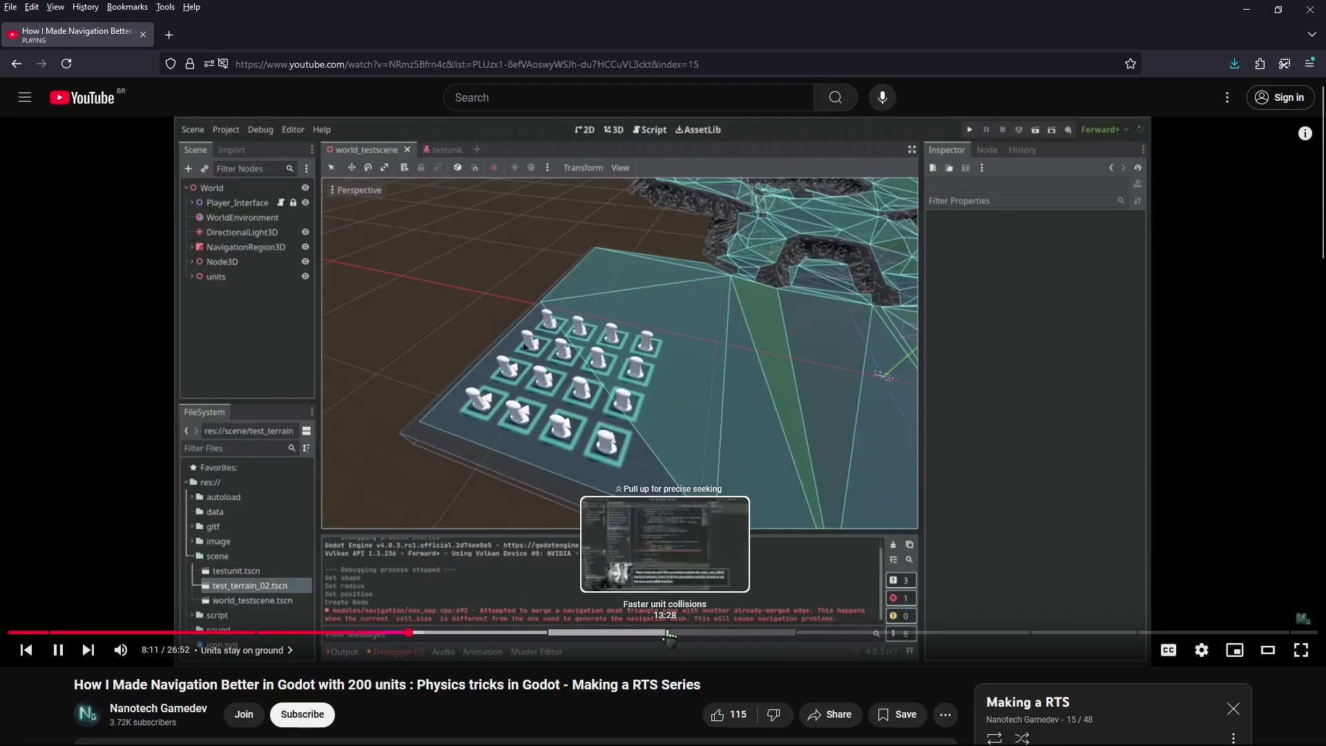
pyautogui.click(668, 632)
pyautogui.click(923, 632)
# Open the playlist's 16th video, RTS Selection Operations Done in Godot, and skim it from about 1:30
pyautogui.scroll(-3, 656, 504)
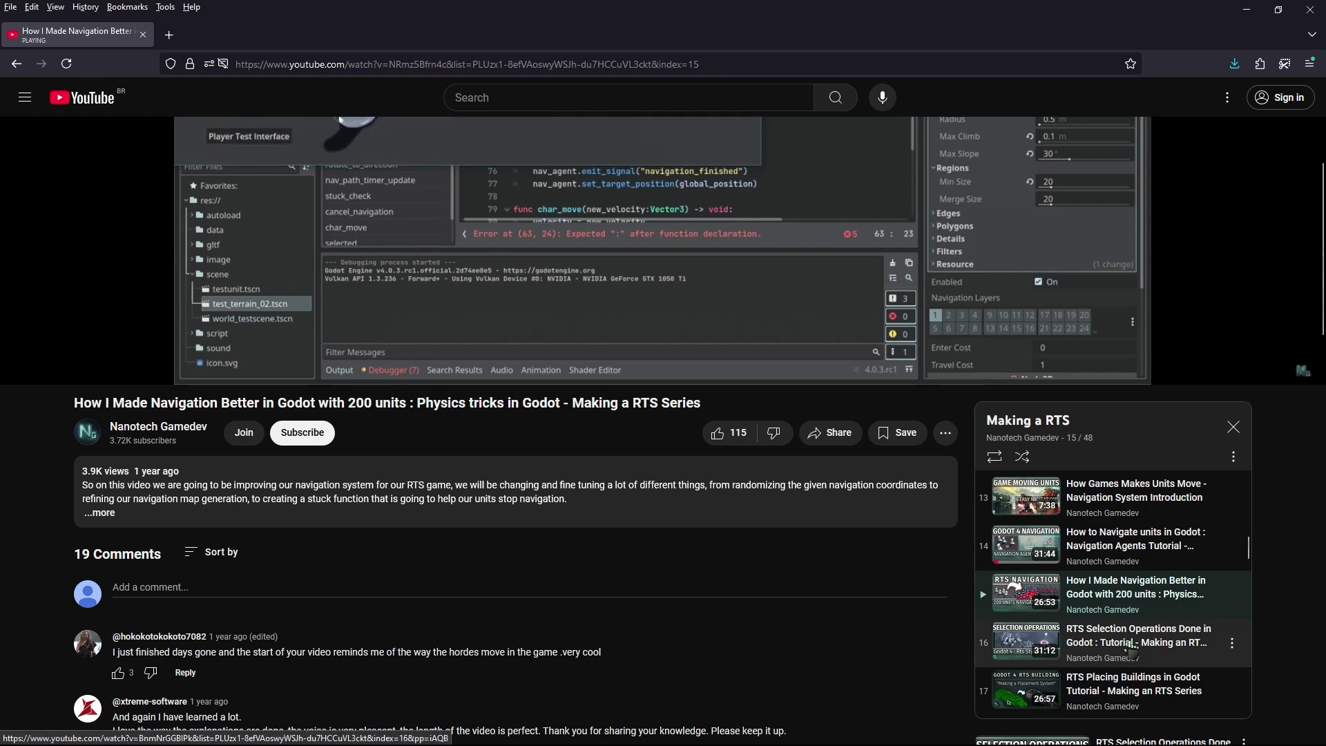
pyautogui.click(1139, 574)
pyautogui.moveTo(168, 634); pyautogui.dragTo(72, 633)
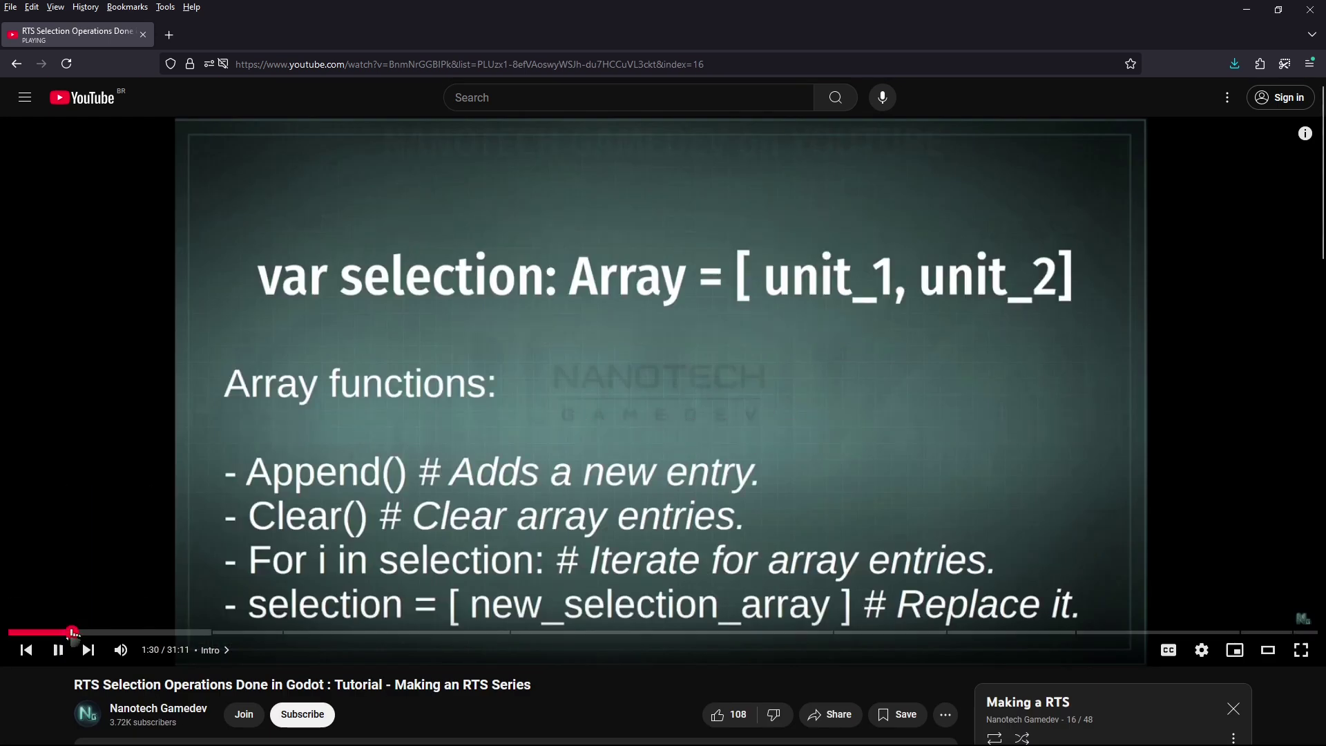
pyautogui.moveTo(321, 631); pyautogui.dragTo(449, 633)
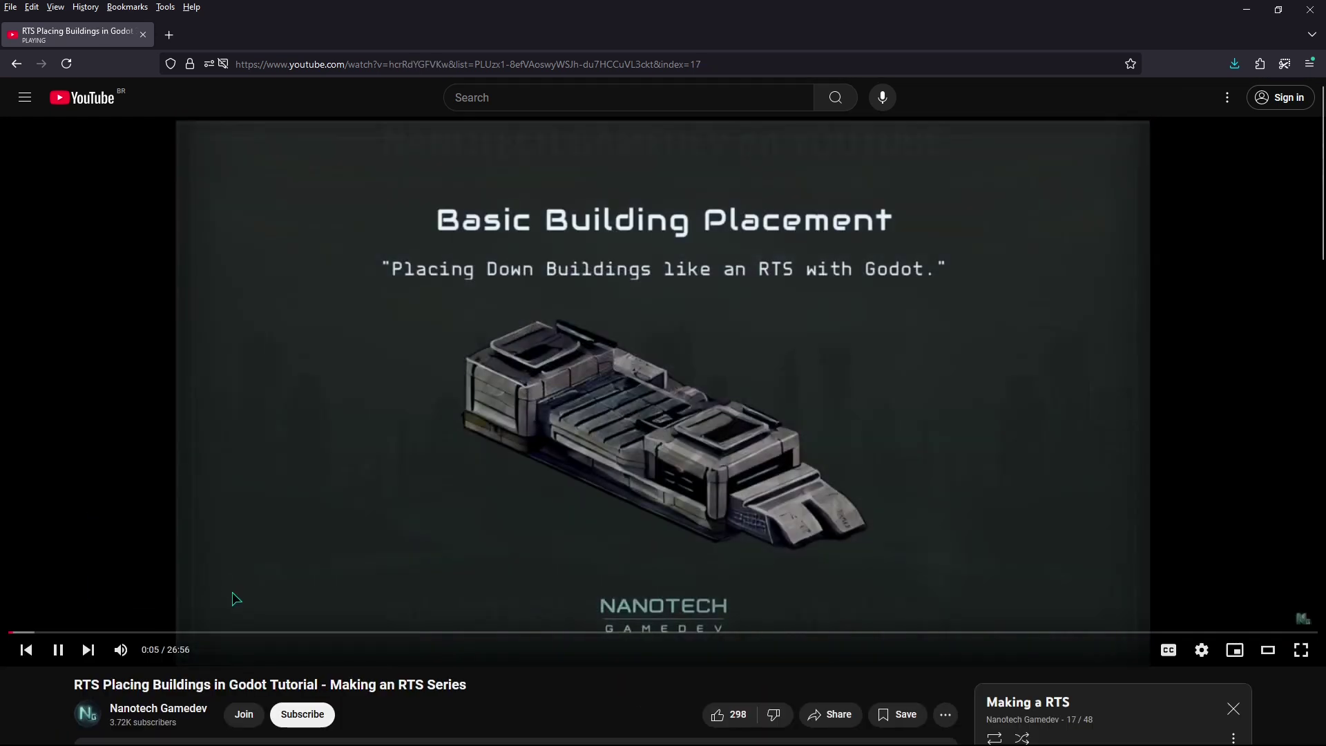
# Skim the 17th video, RTS Placing Buildings in Godot Tutorial, sampling it at about 7:29 and 11:01
pyautogui.click(194, 632)
pyautogui.click(372, 632)
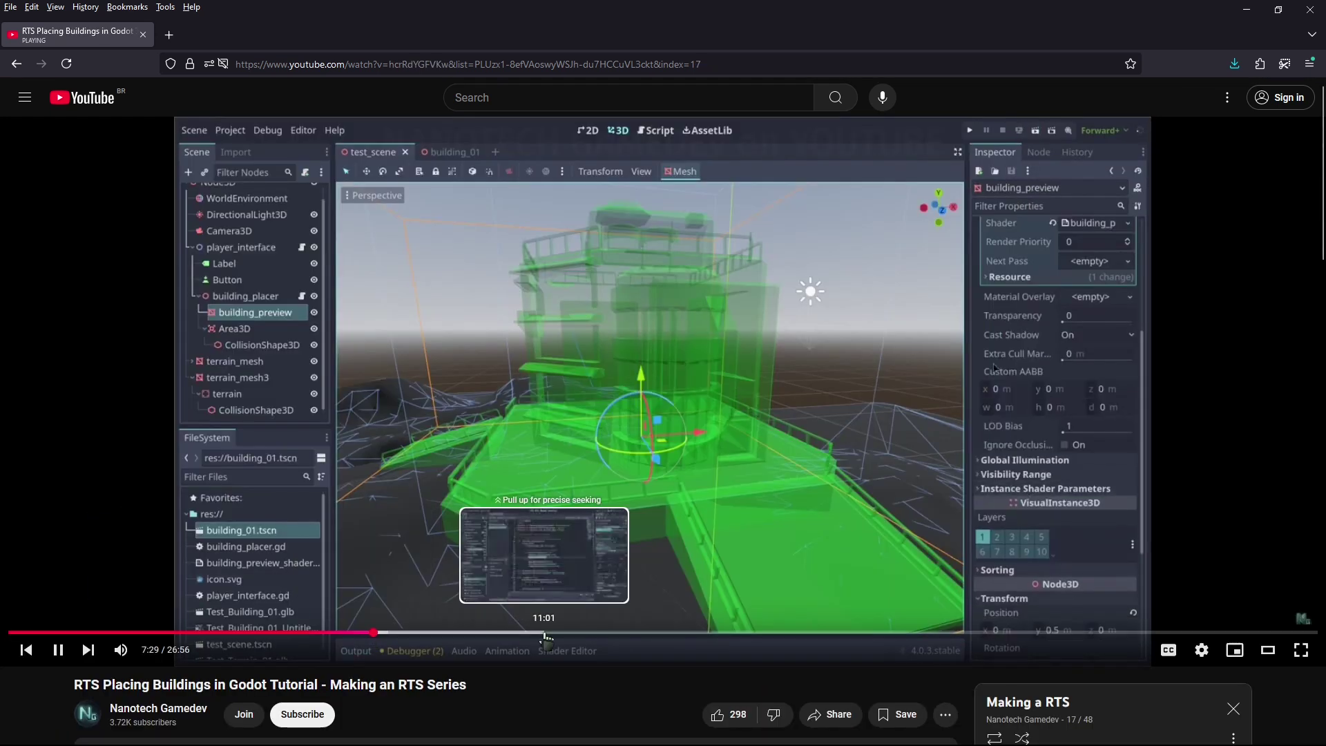
pyautogui.click(545, 632)
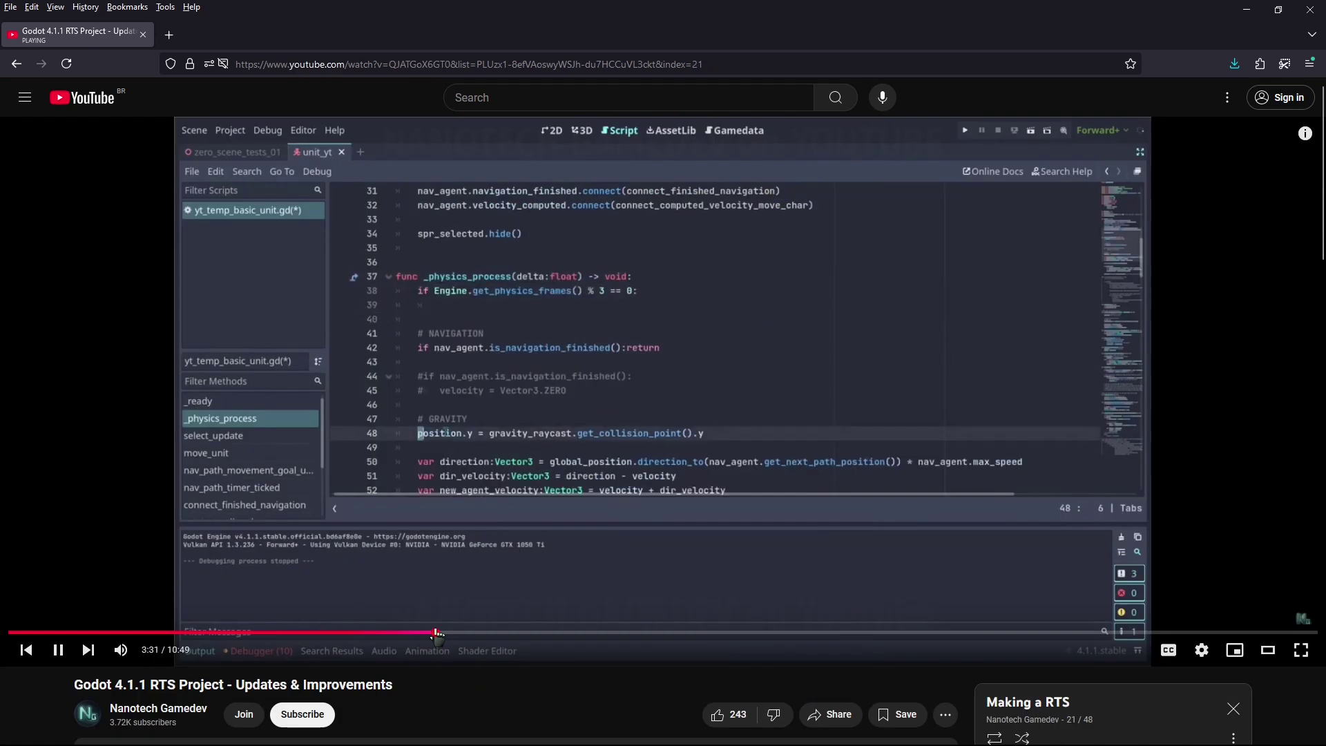
# Skim the 21st video, Godot 4.1.1 RTS Project - Updates & Improvements, from about 3:31 towards its end
pyautogui.moveTo(435, 633); pyautogui.dragTo(856, 632)
pyautogui.click(997, 632)
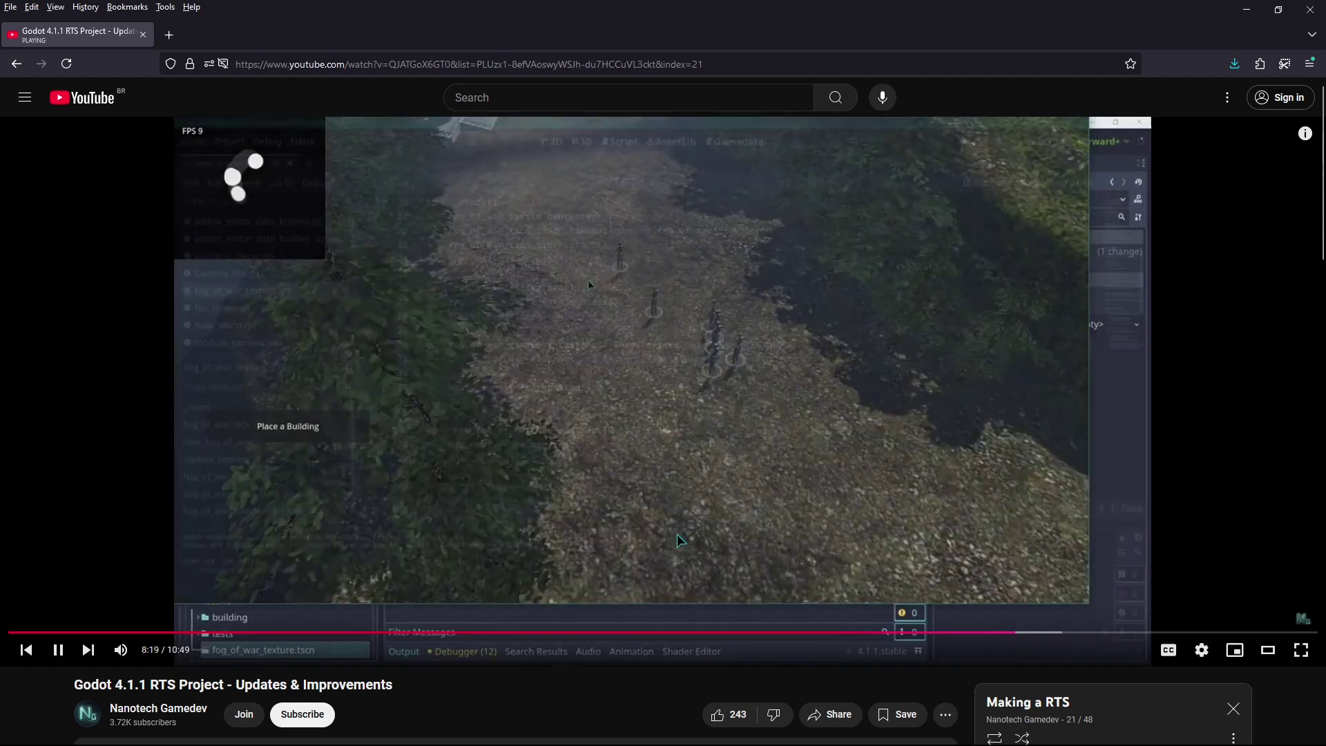
pyautogui.click(1154, 632)
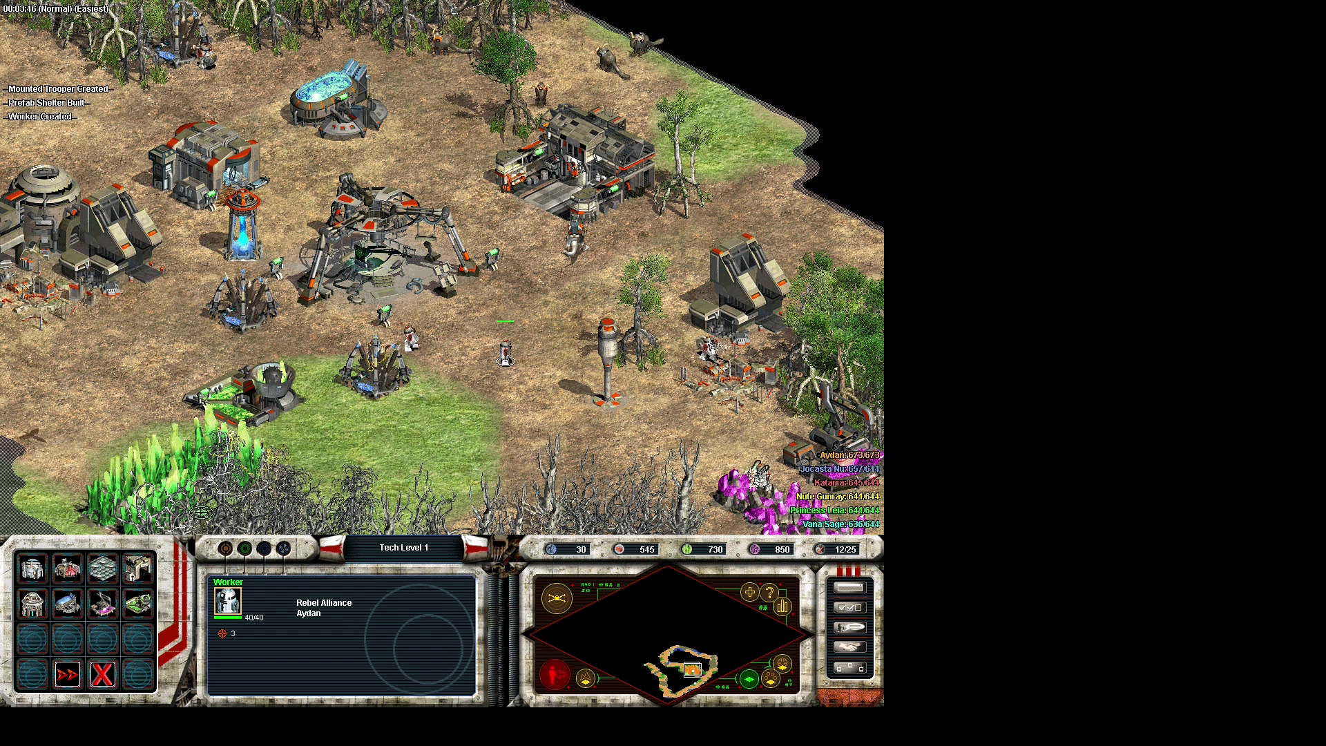
# In Star Wars Galactic Battlegrounds, select a Worker southeast of the Command Center and examine its building options, including the further page
pyautogui.click(503, 410)
pyautogui.click(492, 354)
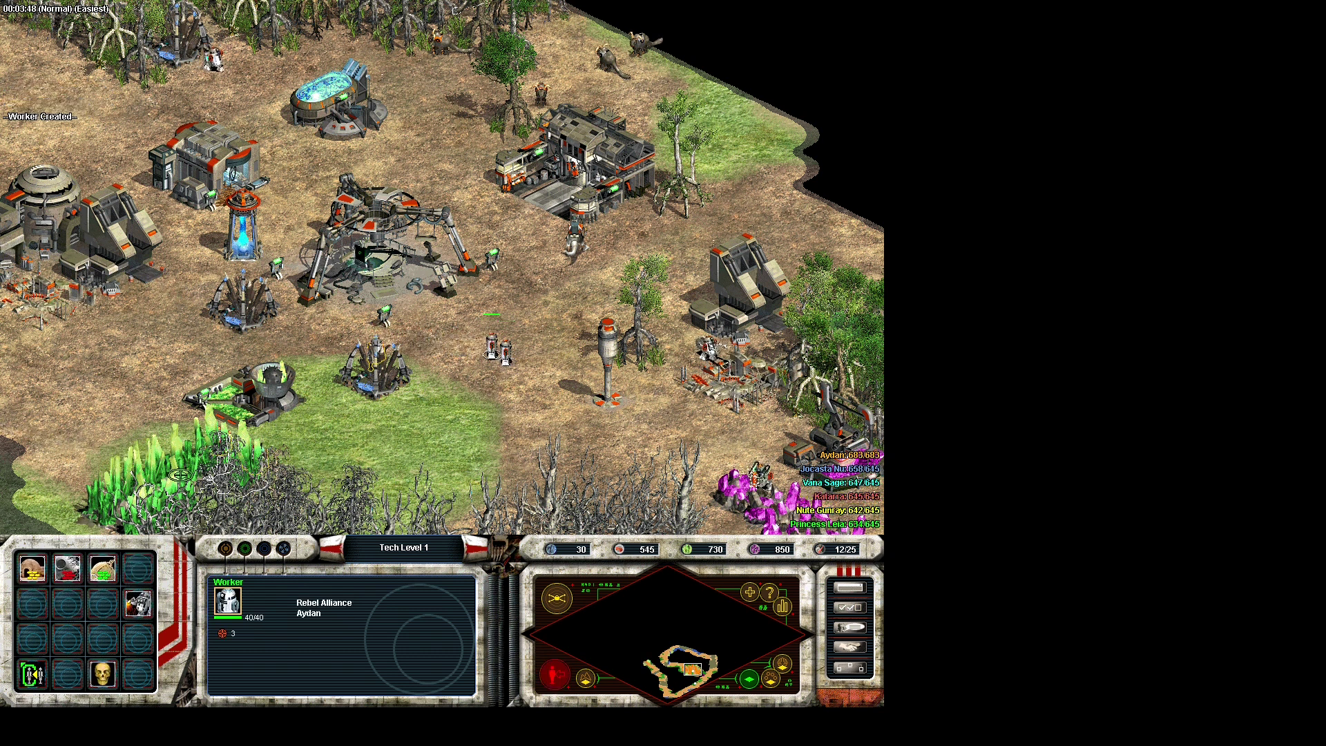
pyautogui.click(40, 580)
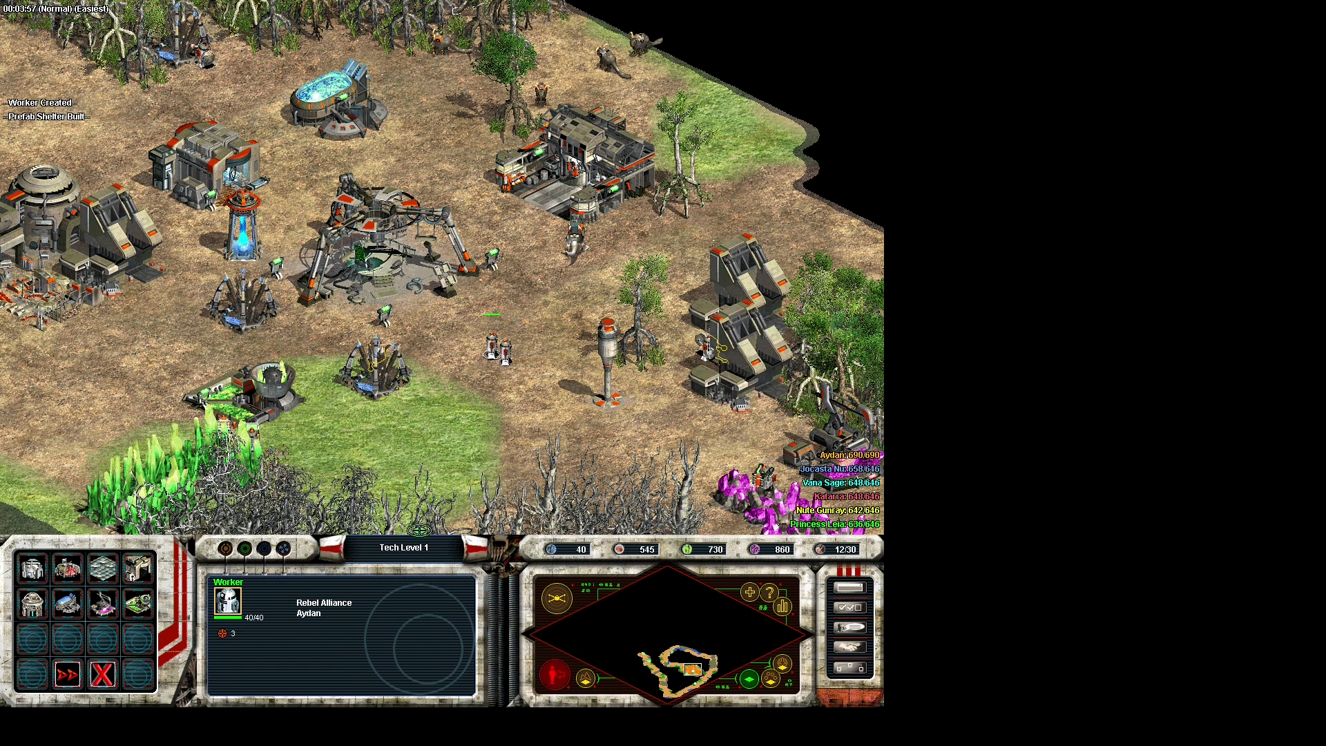
pyautogui.click(419, 530)
pyautogui.click(556, 674)
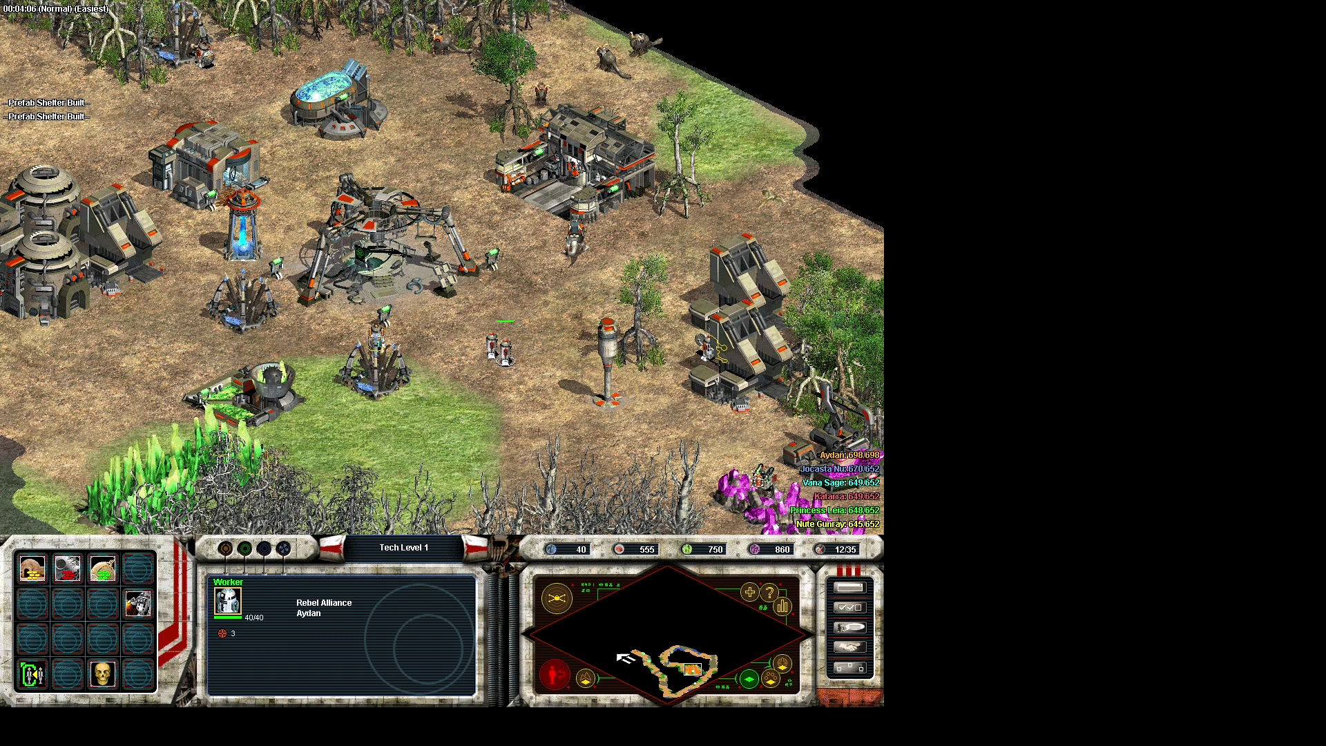
pyautogui.click(61, 581)
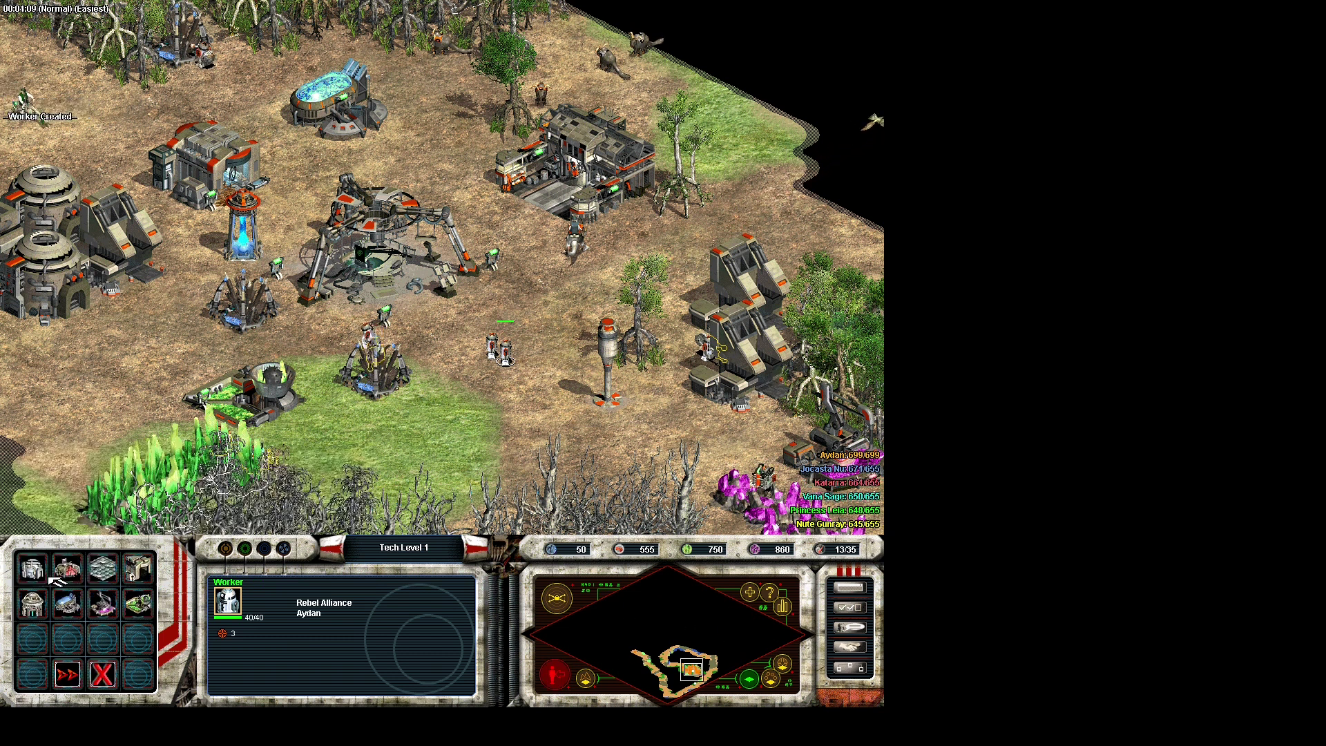
pyautogui.click(64, 677)
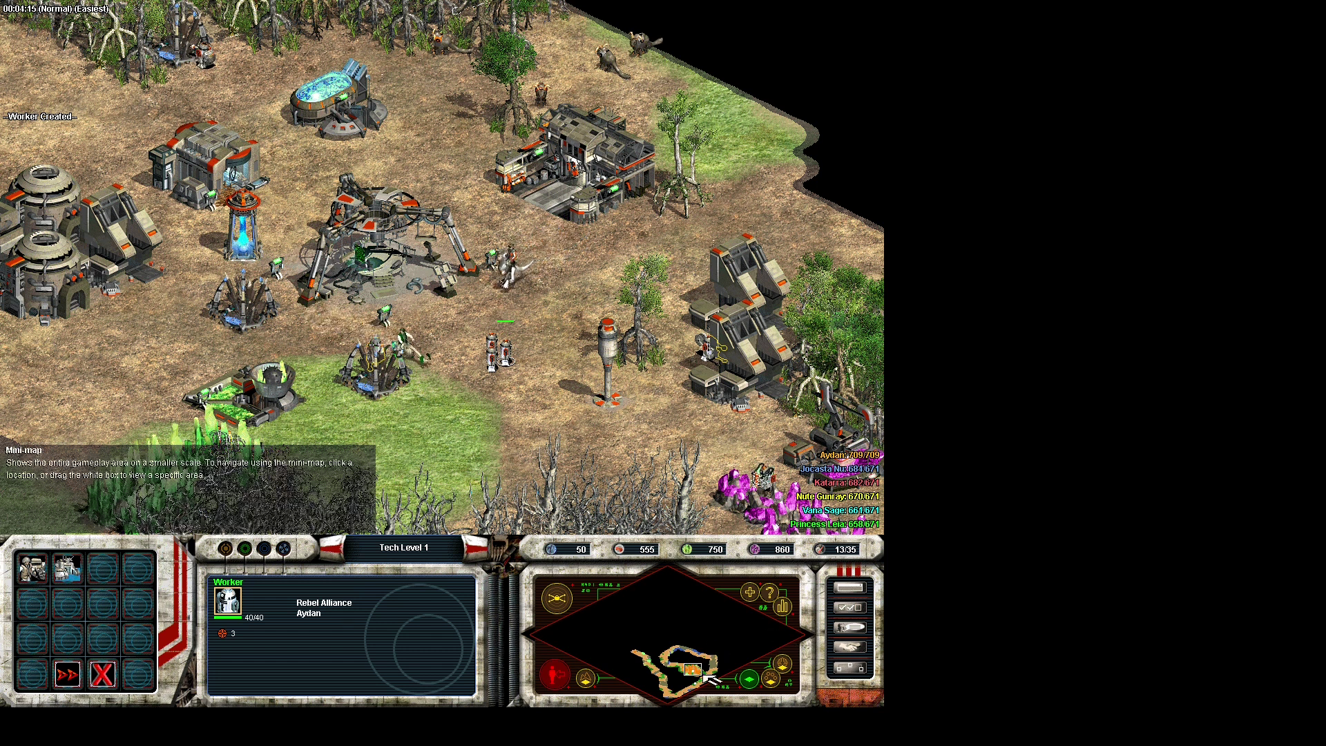
# Train a Trooper Recruit at the Troop Center
pyautogui.click(573, 170)
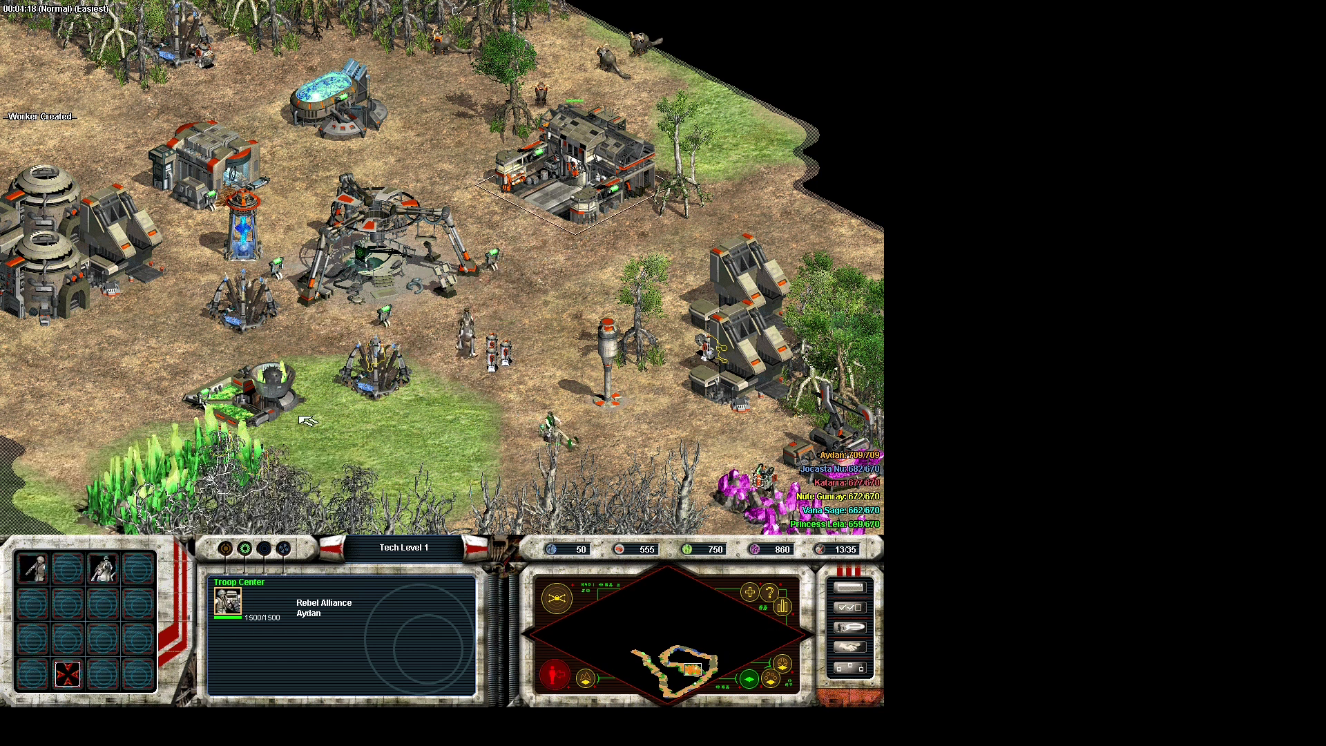
pyautogui.click(32, 576)
pyautogui.click(32, 577)
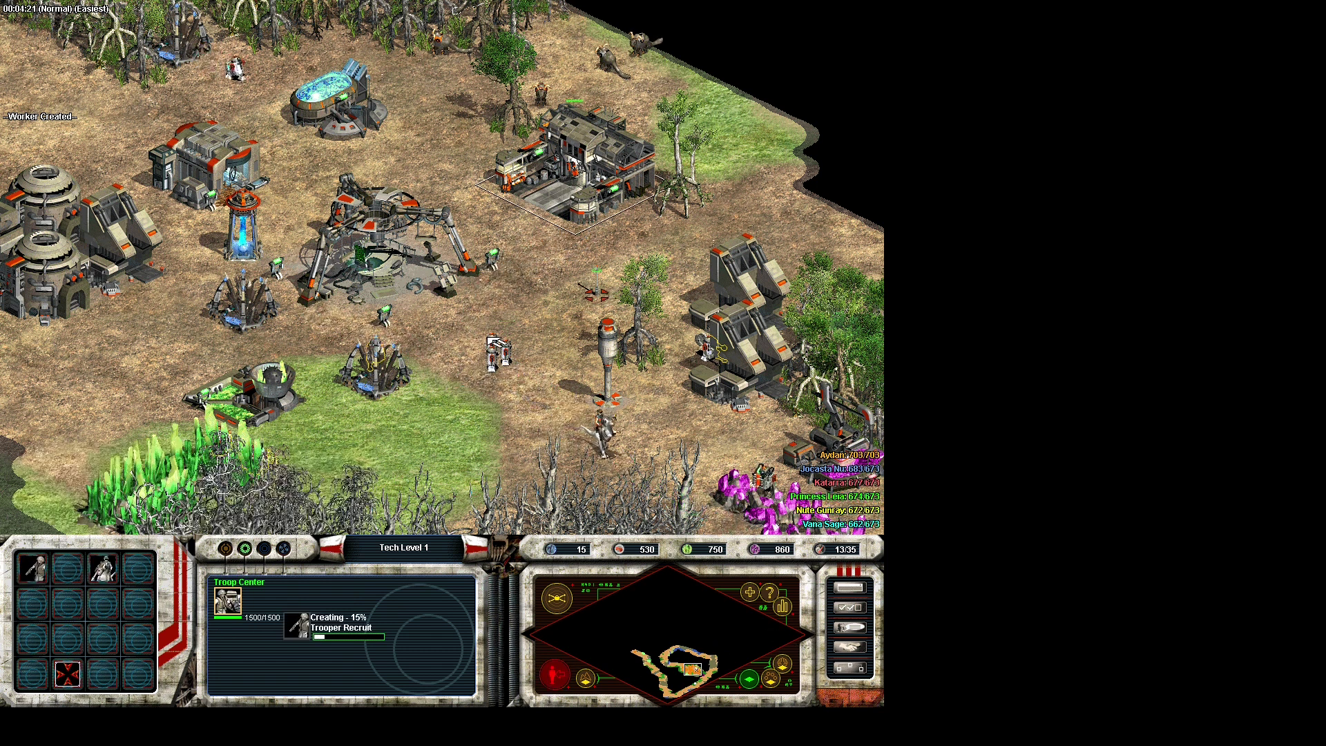
# Send all the Workers standing southeast of the Command Center to the northwestern forest, then select the Command Center
pyautogui.doubleClick(487, 338)
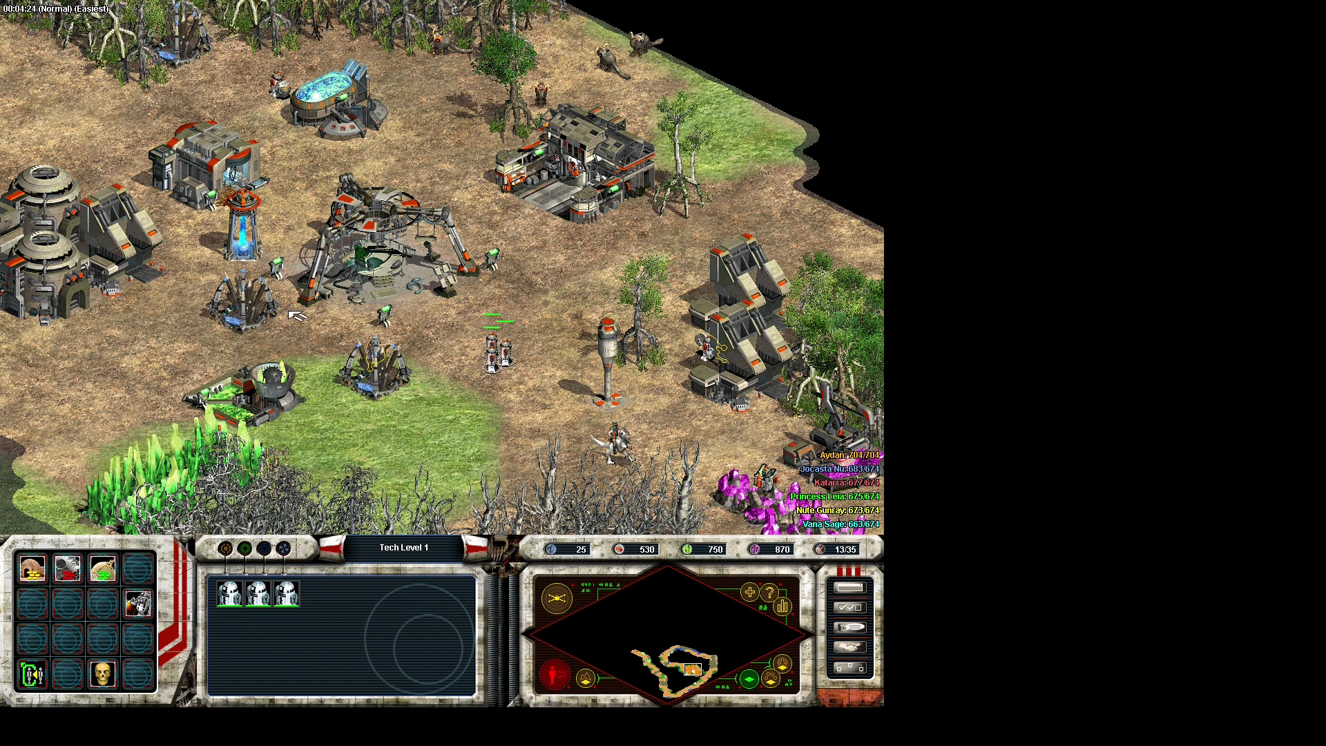
pyautogui.rightClick(148, 52)
pyautogui.click(500, 387)
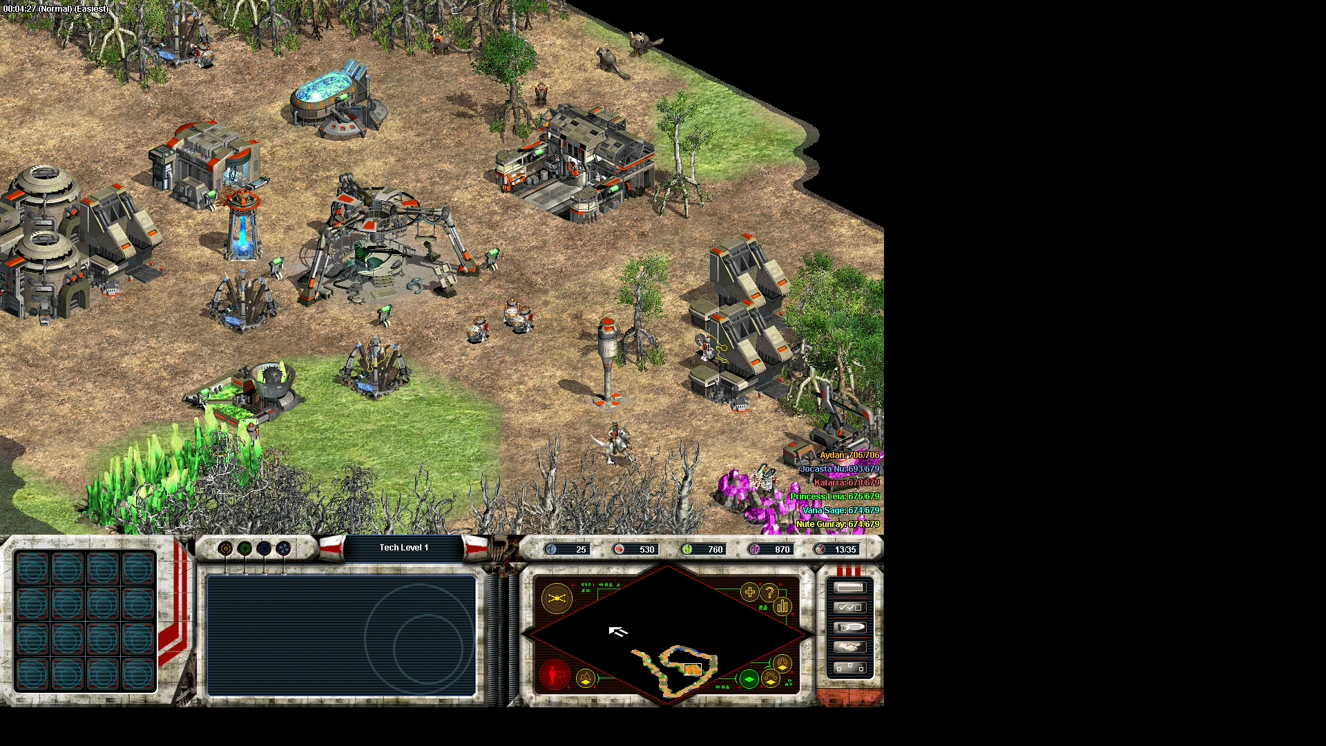
pyautogui.click(384, 268)
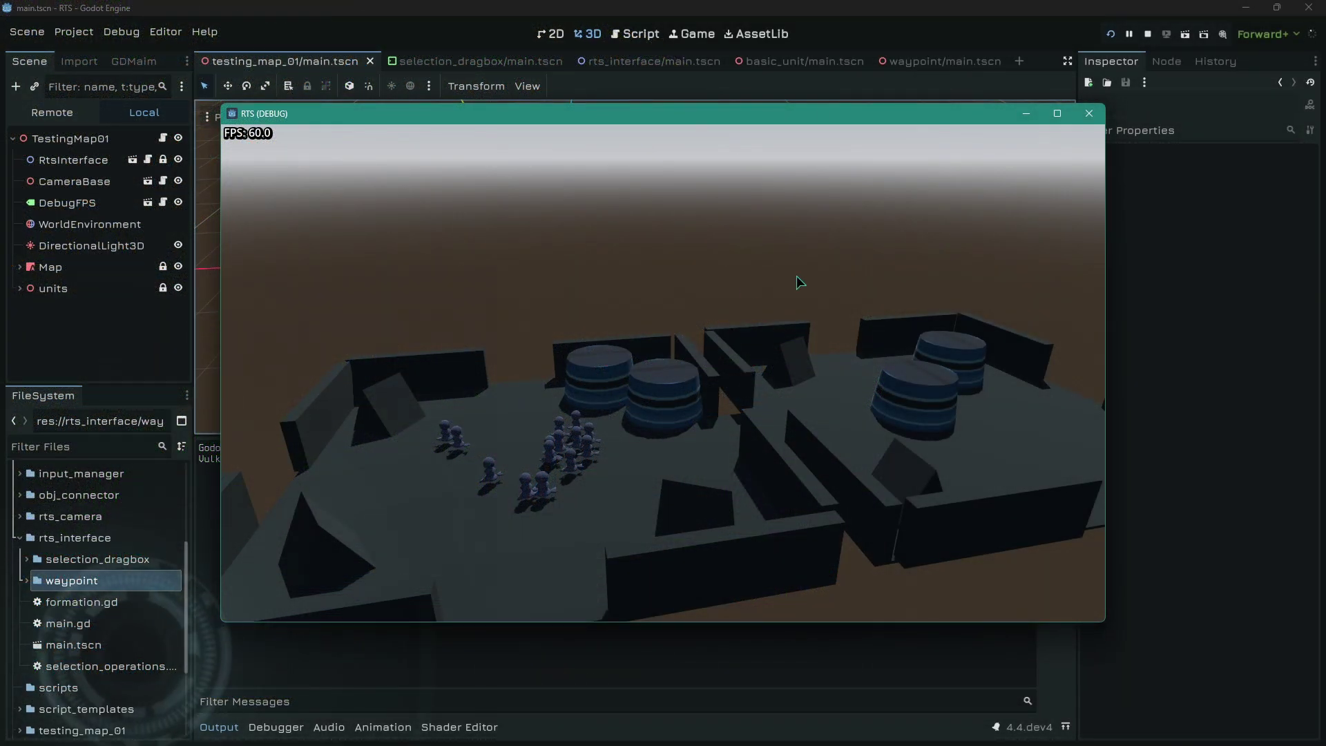
# In the running Godot RTS debug window, order the group of units to cross from the western platform to the eastern one
pyautogui.moveTo(797, 276); pyautogui.dragTo(885, 314, button='middle')
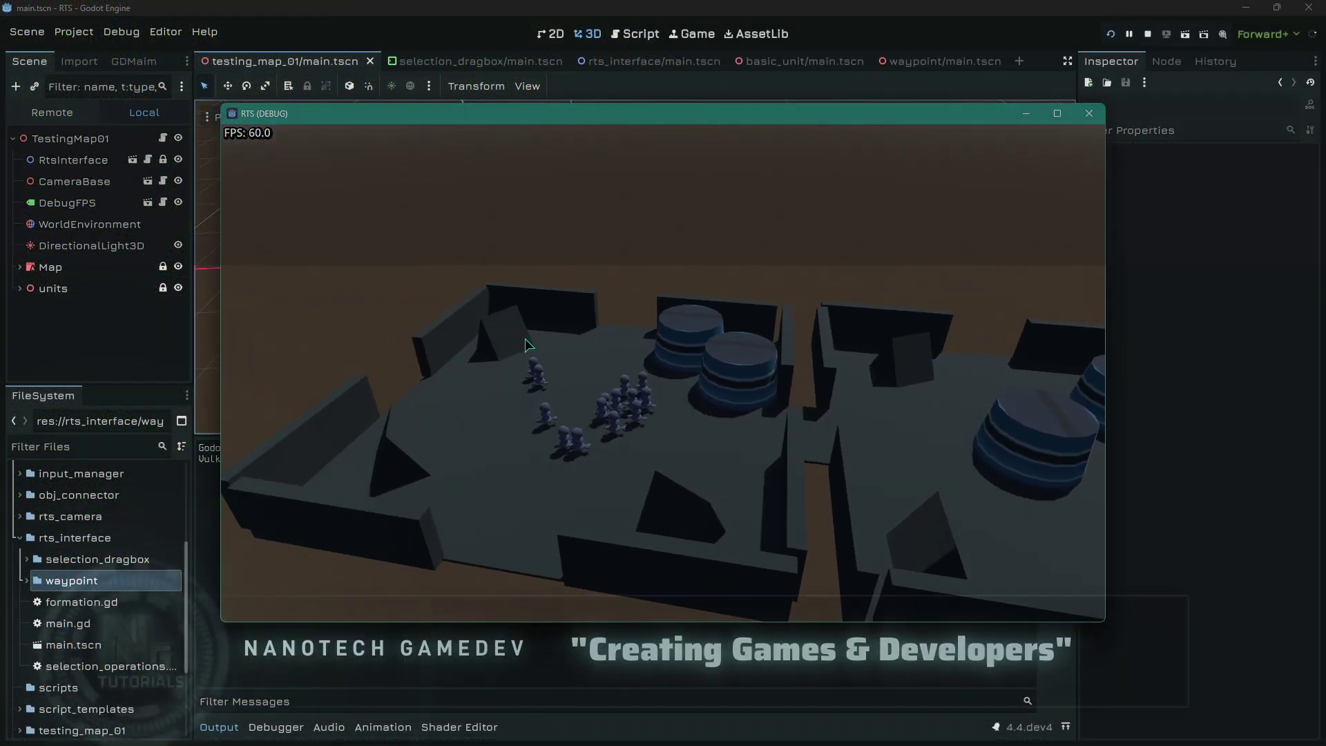
pyautogui.moveTo(891, 473); pyautogui.dragTo(644, 405, button='middle')
pyautogui.rightClick(644, 404)
pyautogui.press('w')
pyautogui.press('w')
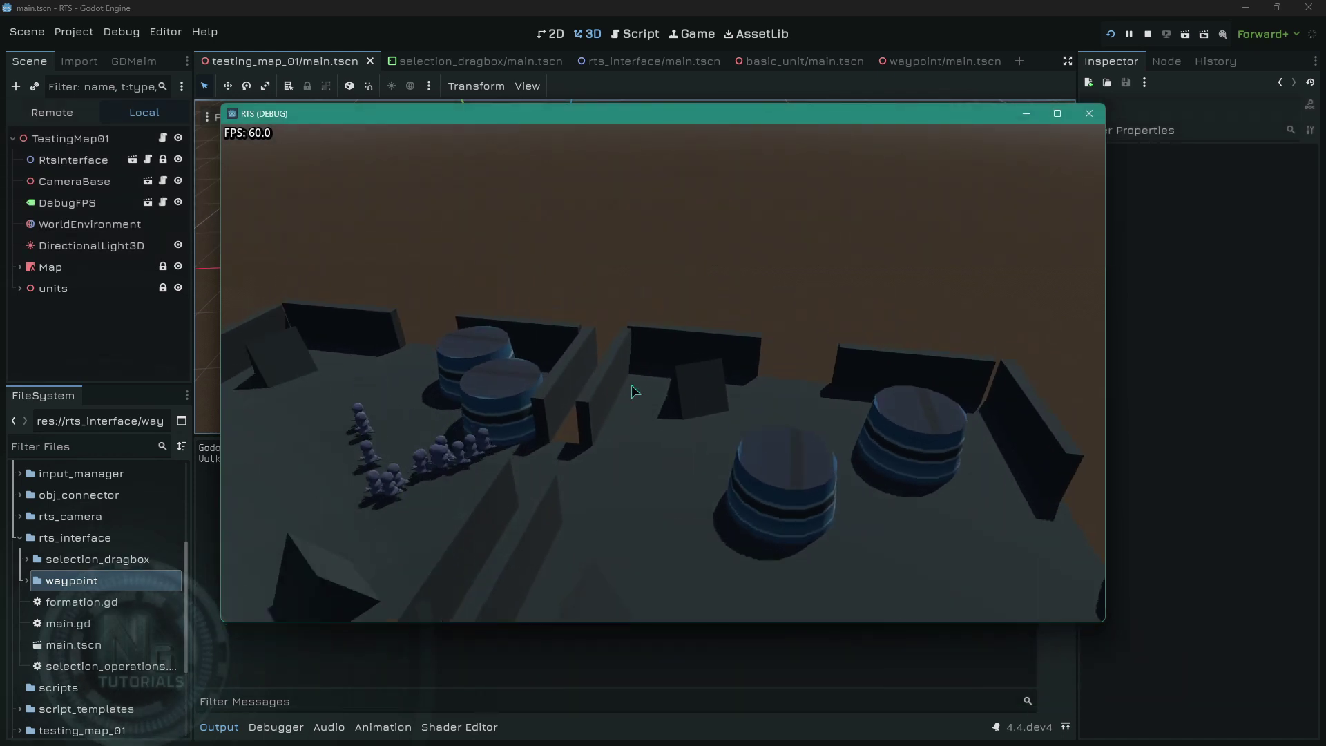
pyautogui.press('a')
pyautogui.press('s')
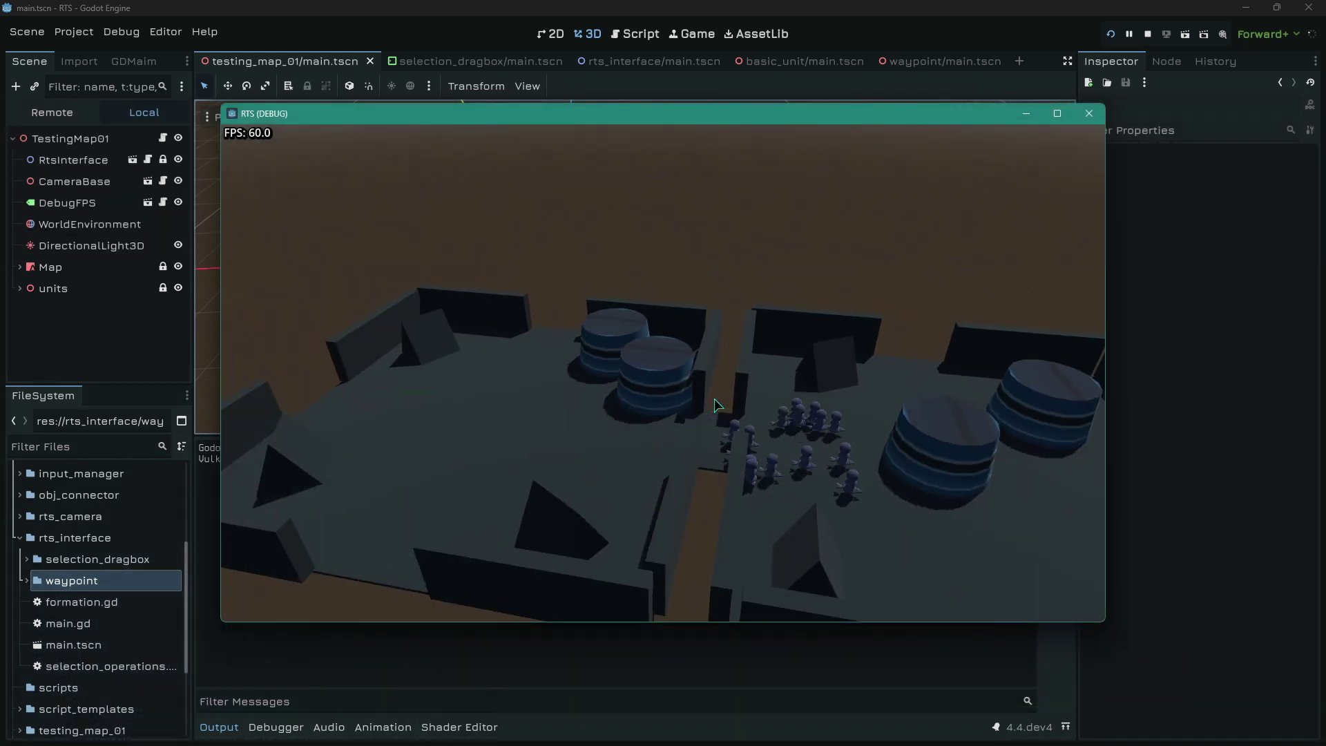